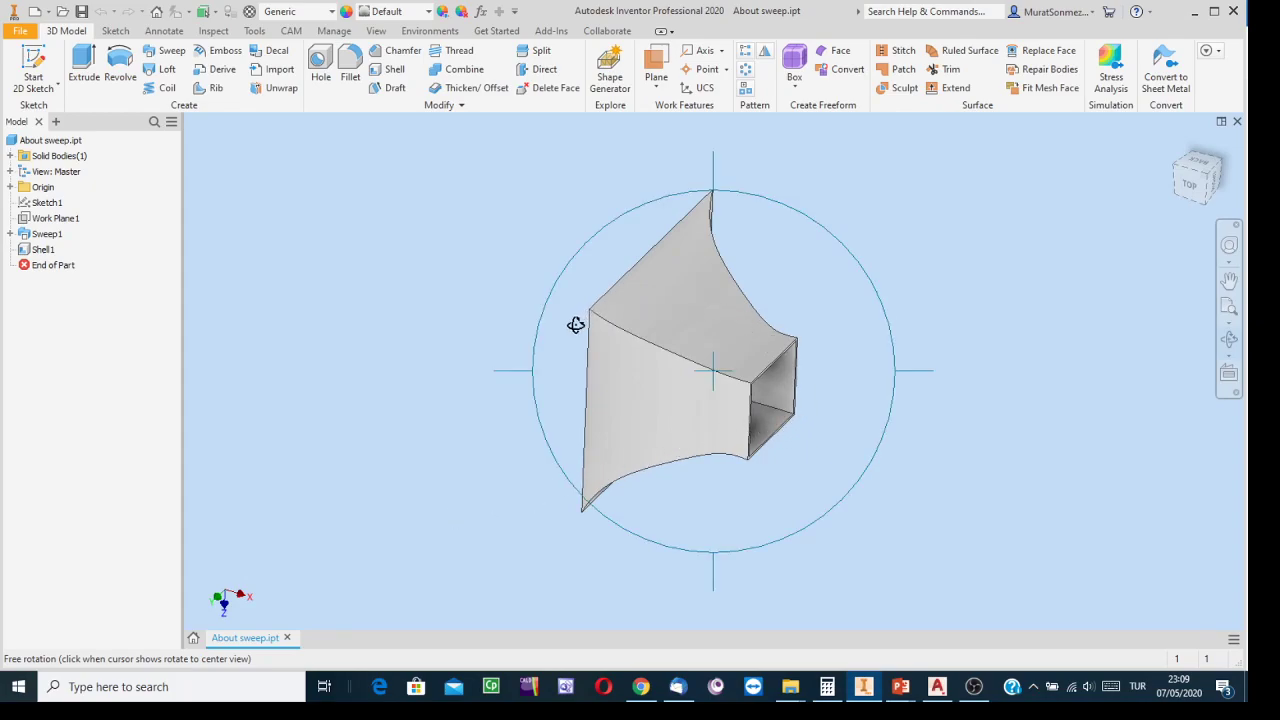
Step: Examine the shelled sweep part from several sides, including its wide opening, narrow opening, inner faces and wall thickness
left_click_drag(657, 346, 876, 441)
key("Escape")
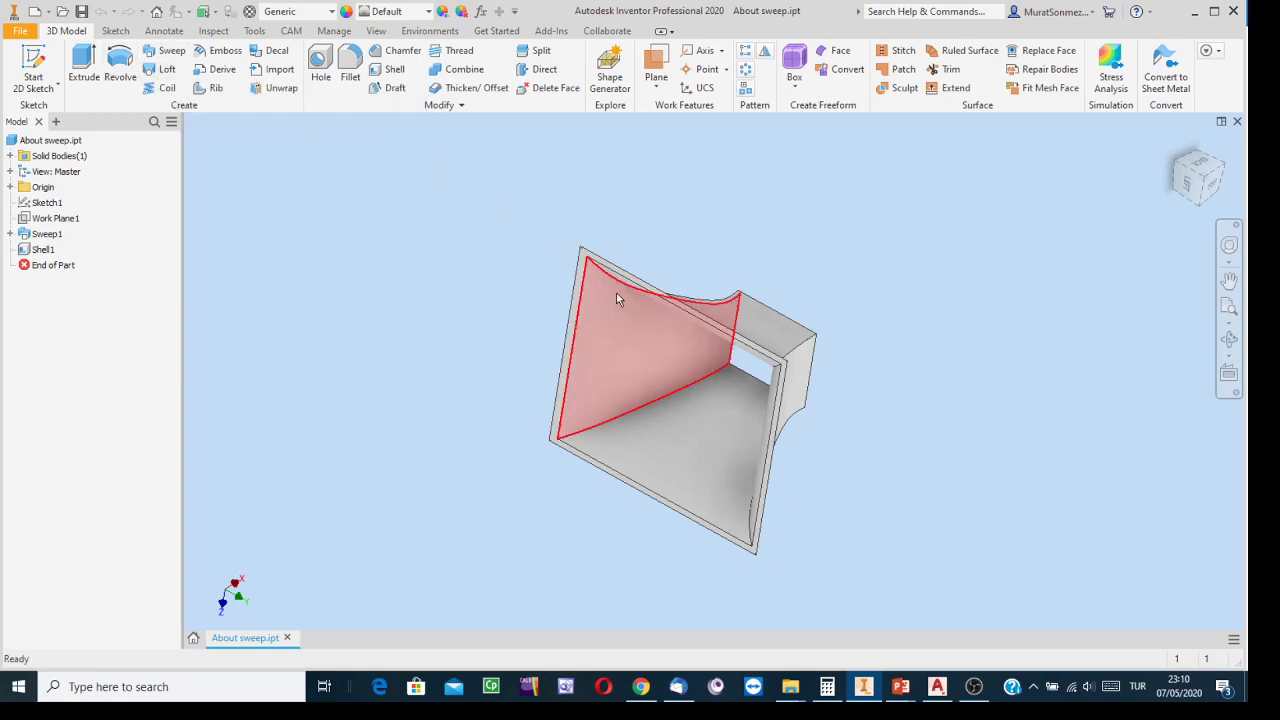
mouse_move(643, 323)
left_click(1229, 340)
left_click_drag(828, 385, 701, 368)
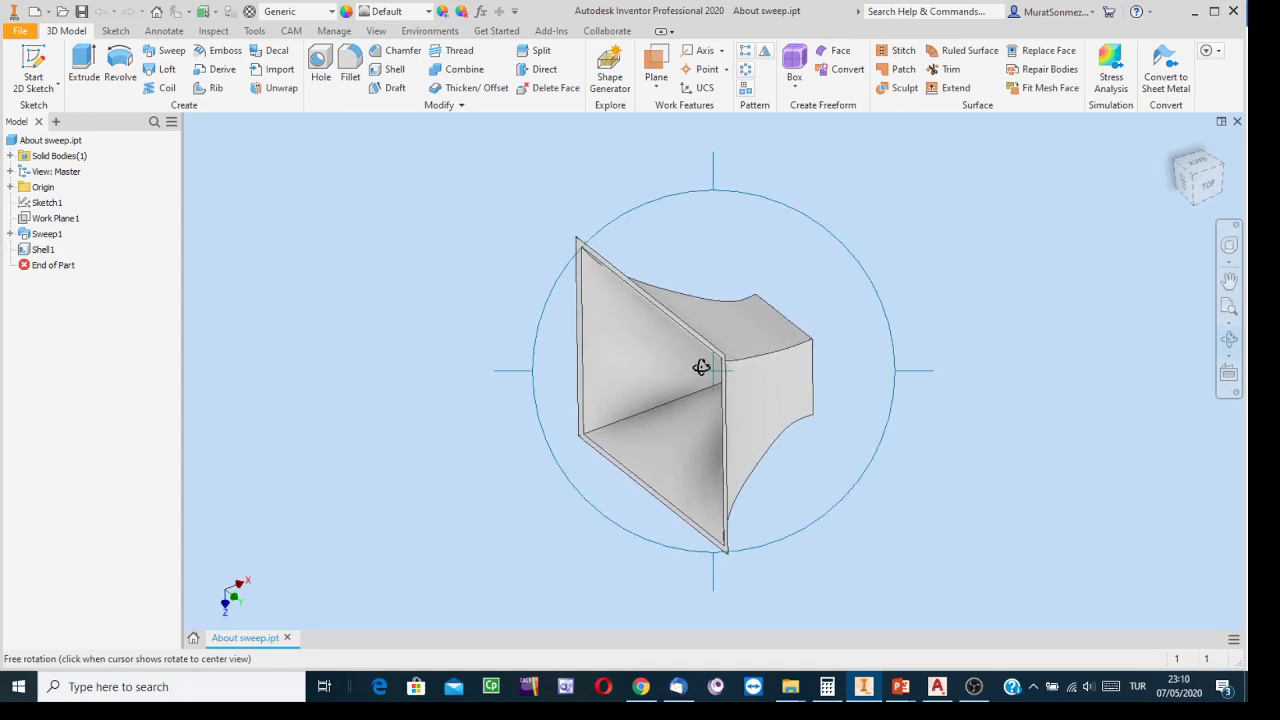
key("Escape")
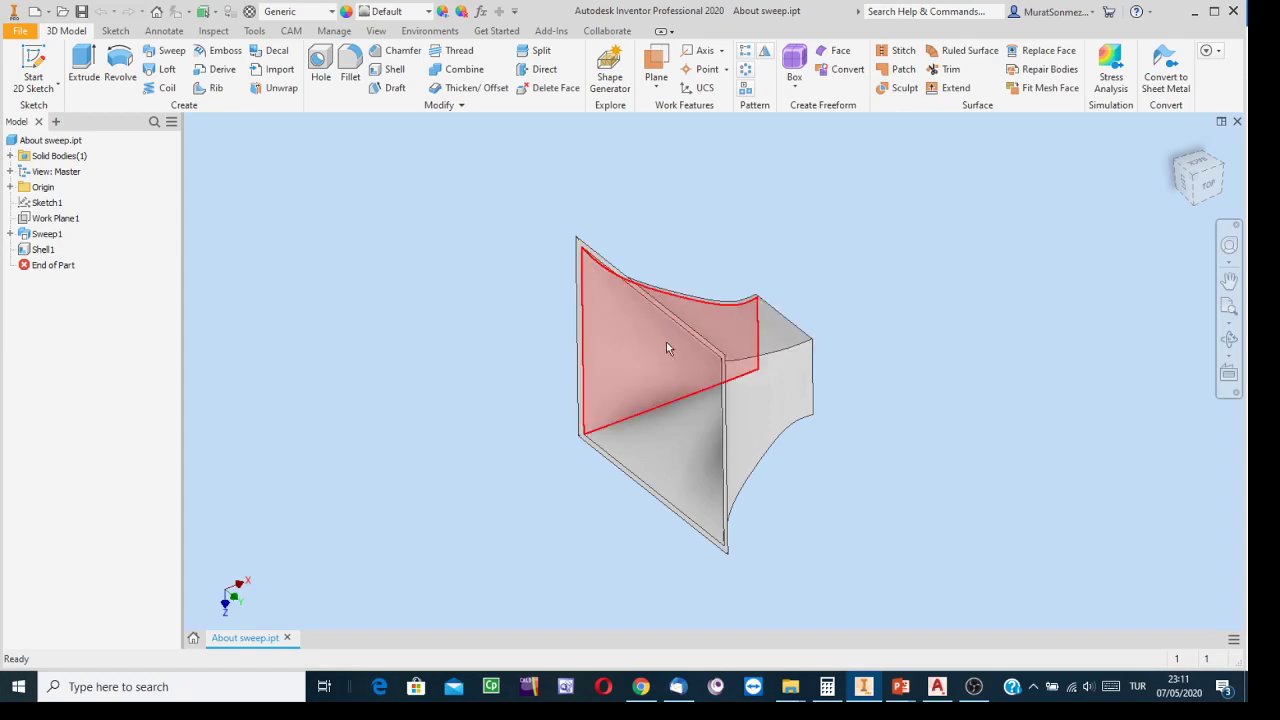
left_click(1229, 340)
left_click_drag(694, 374, 477, 373)
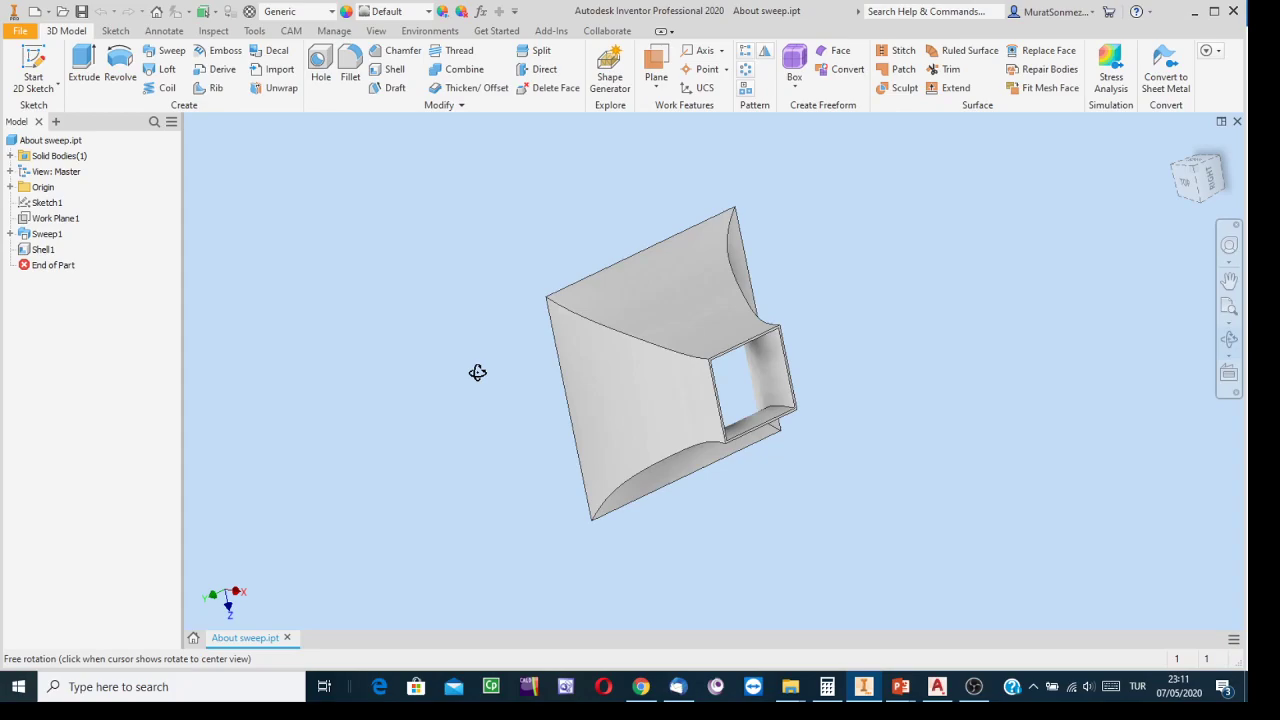
left_click_drag(477, 373, 472, 317)
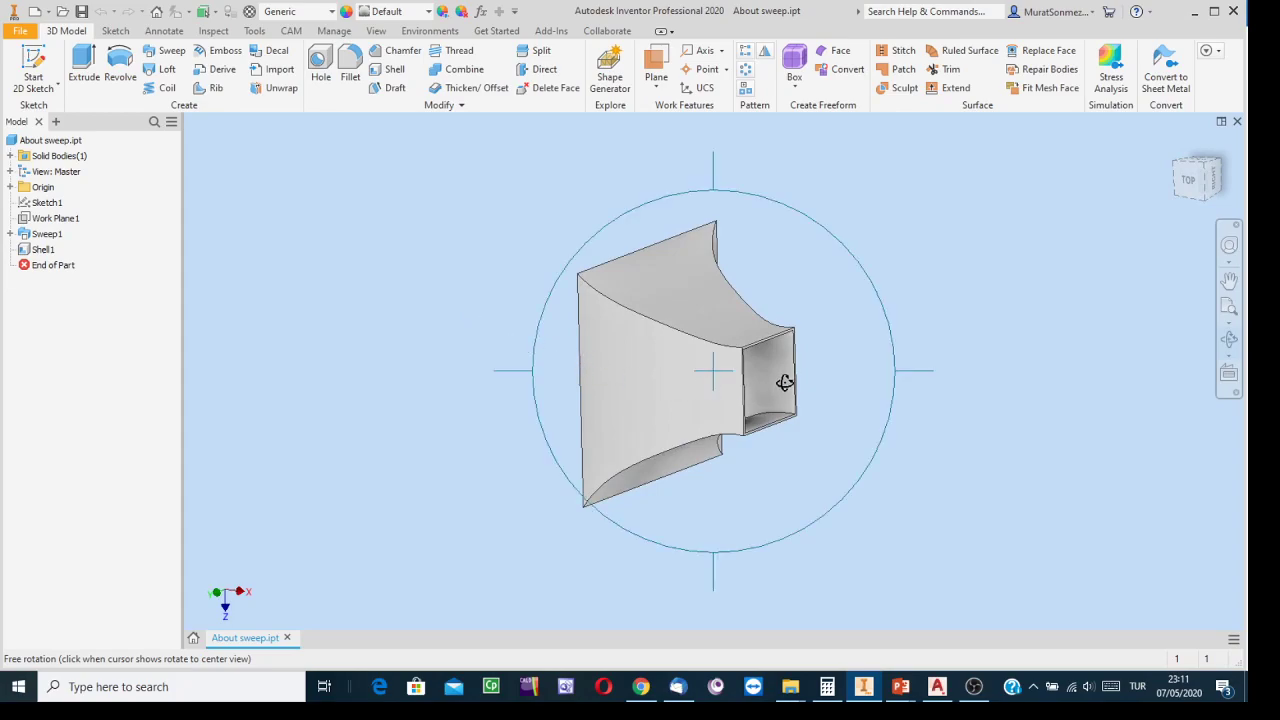
left_click_drag(731, 383, 691, 397)
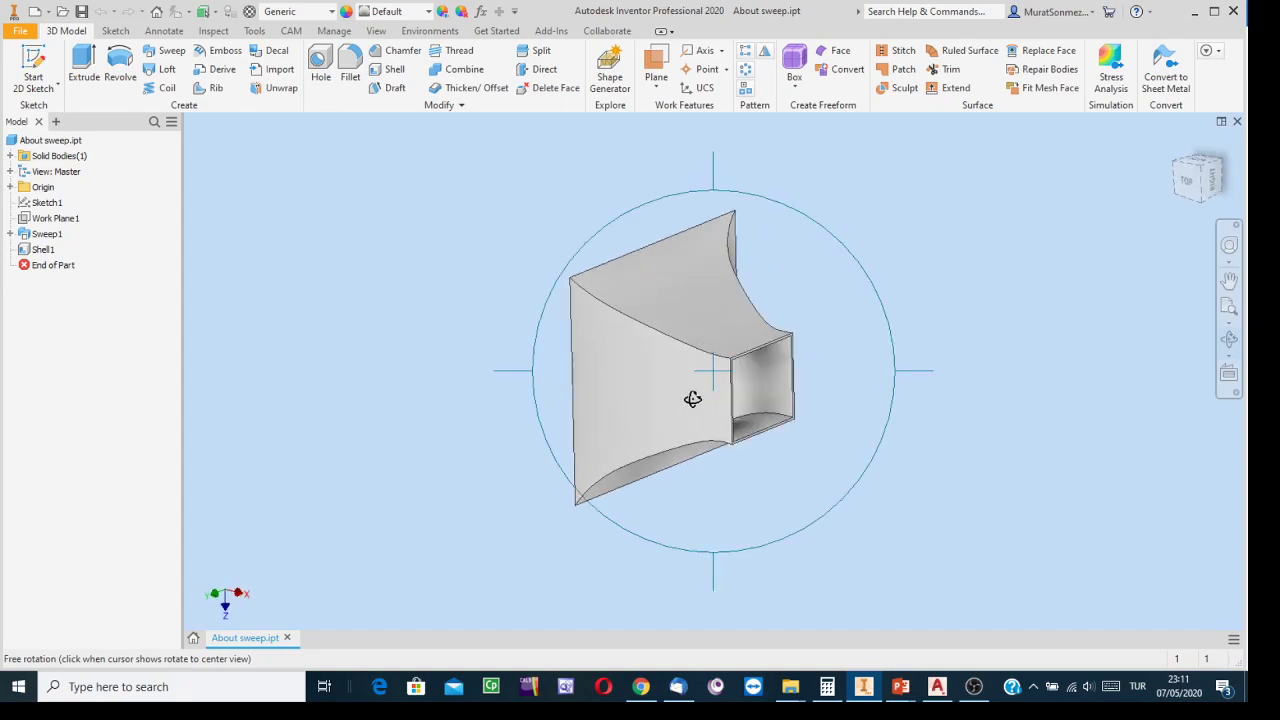
key("Escape")
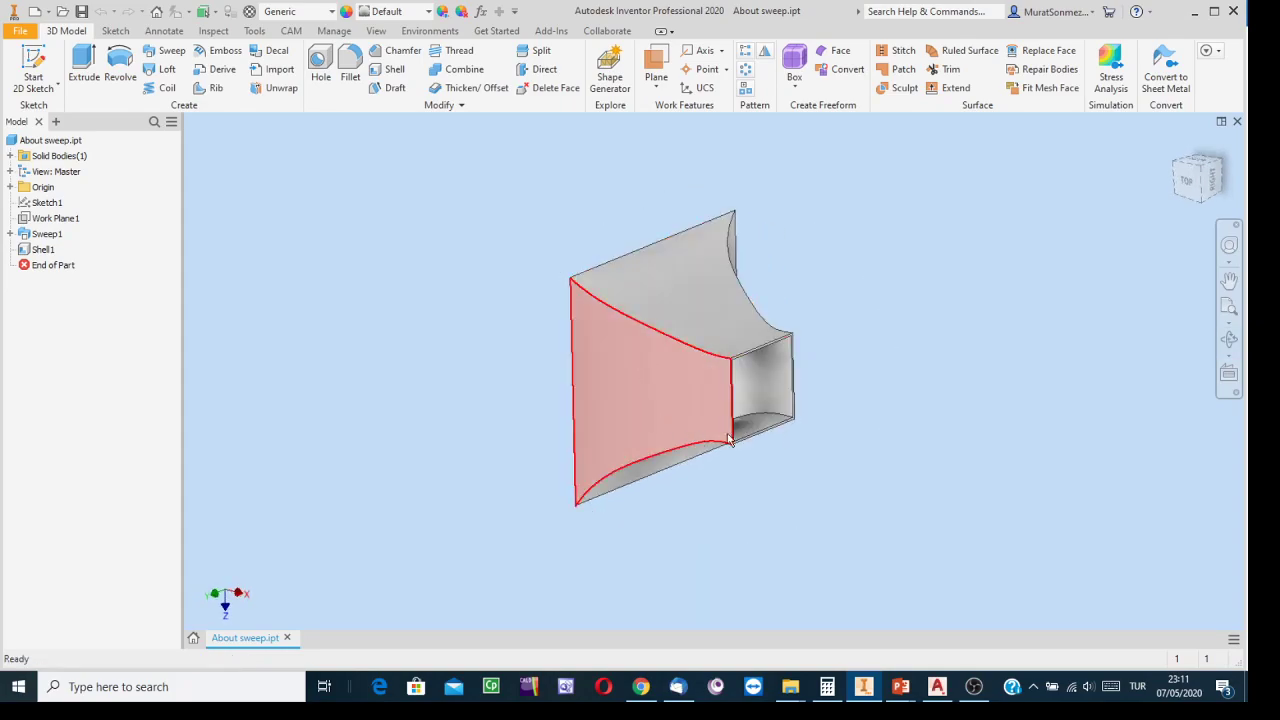
scroll(775, 355, "up", 5)
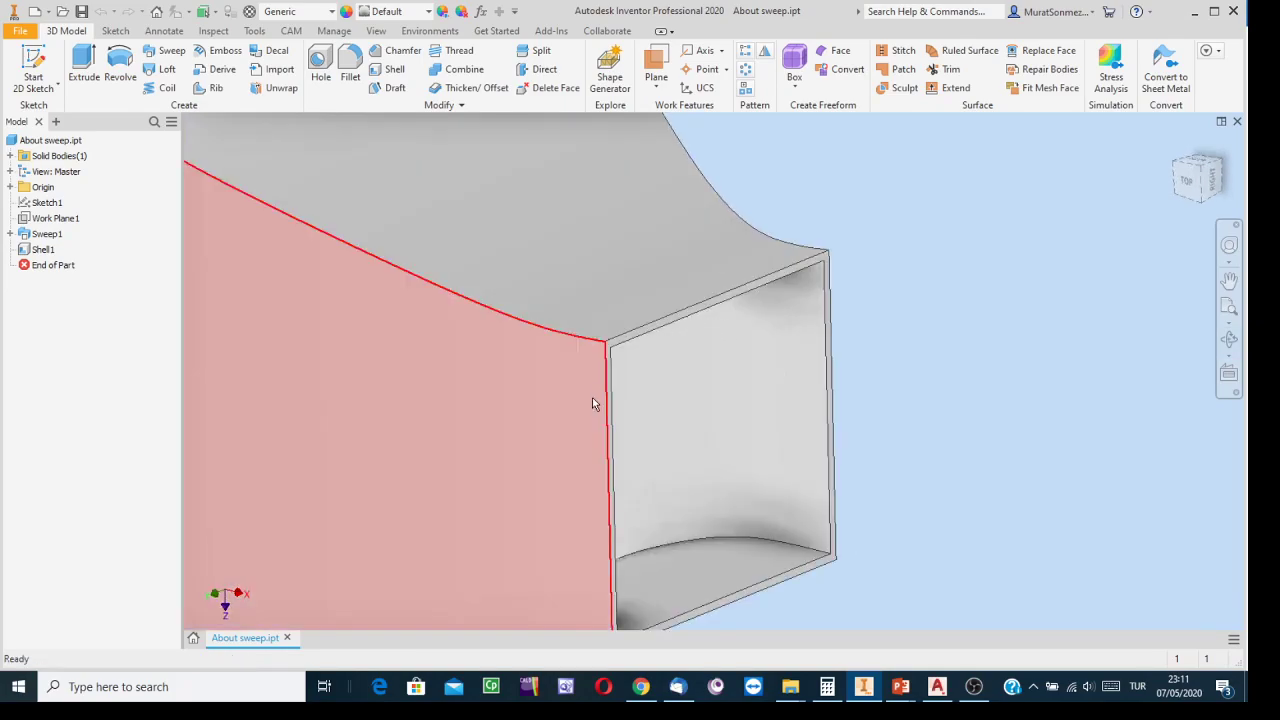
scroll(594, 388, "down", 2)
scroll(812, 510, "down", 4)
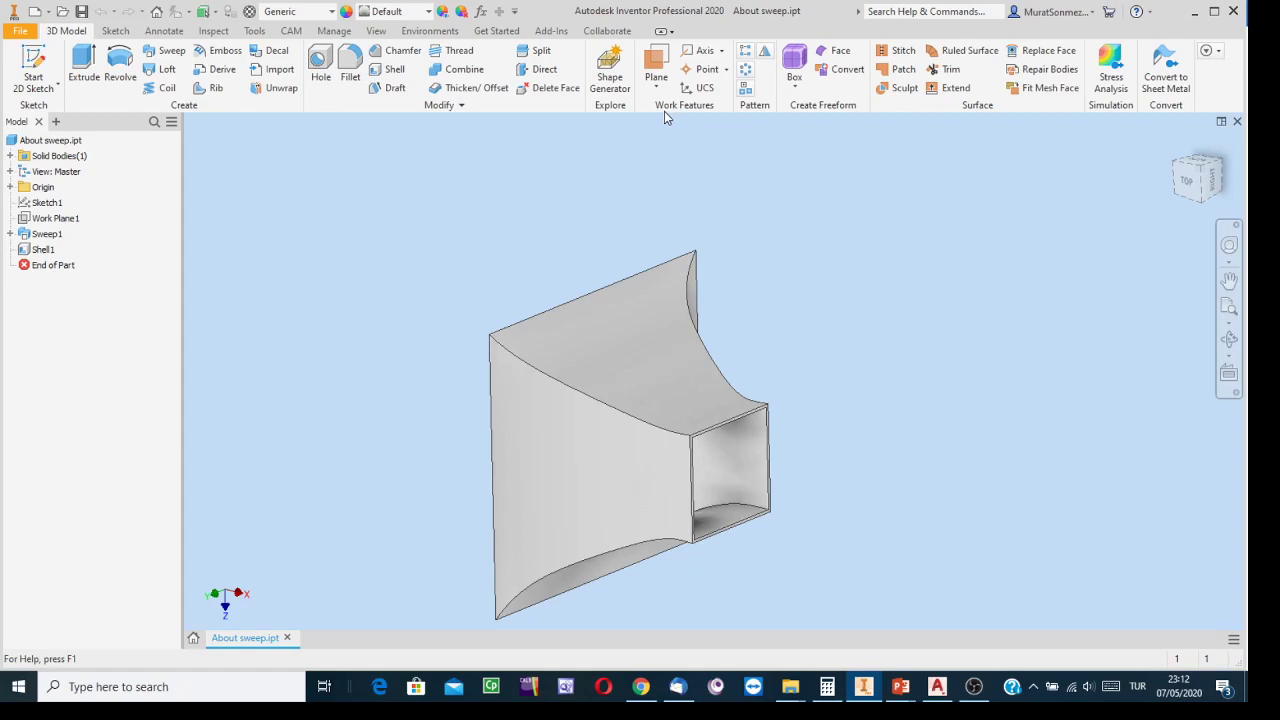
Step: Create a new part from the metric Standard (mm).ipt template and start a 2D sketch on the horizontal XZ plane
left_click(36, 14)
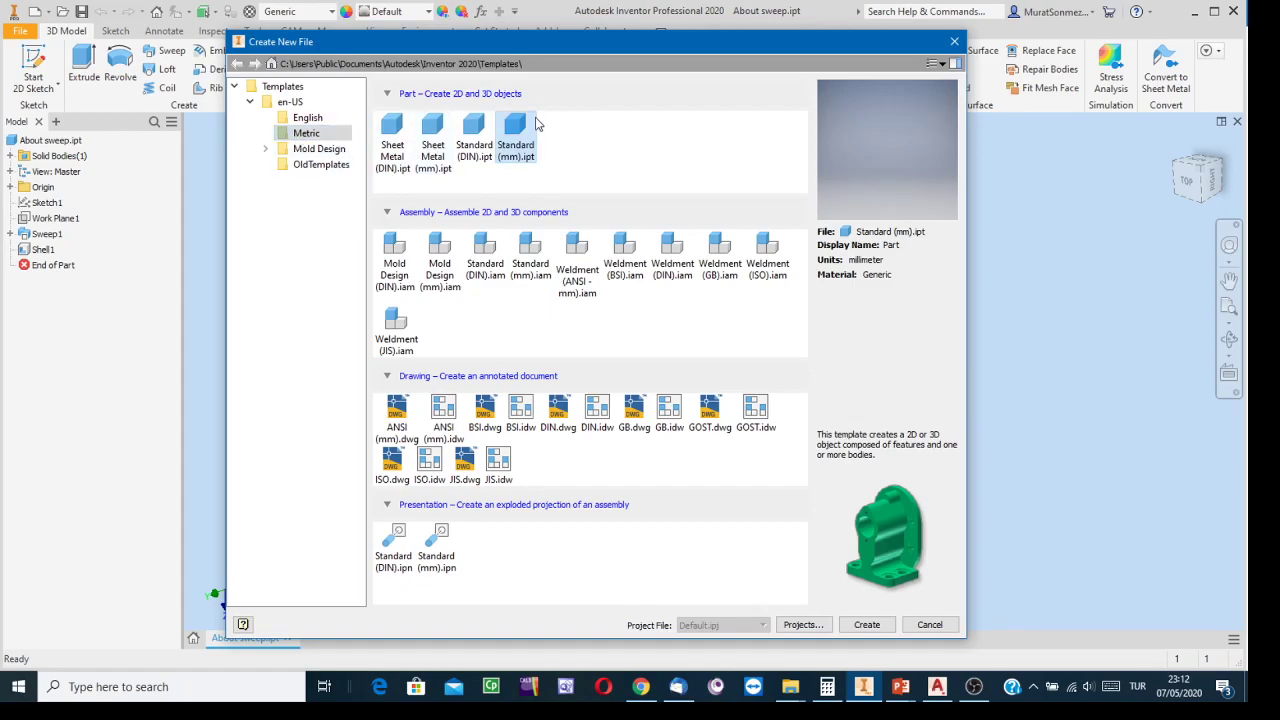
left_click(867, 625)
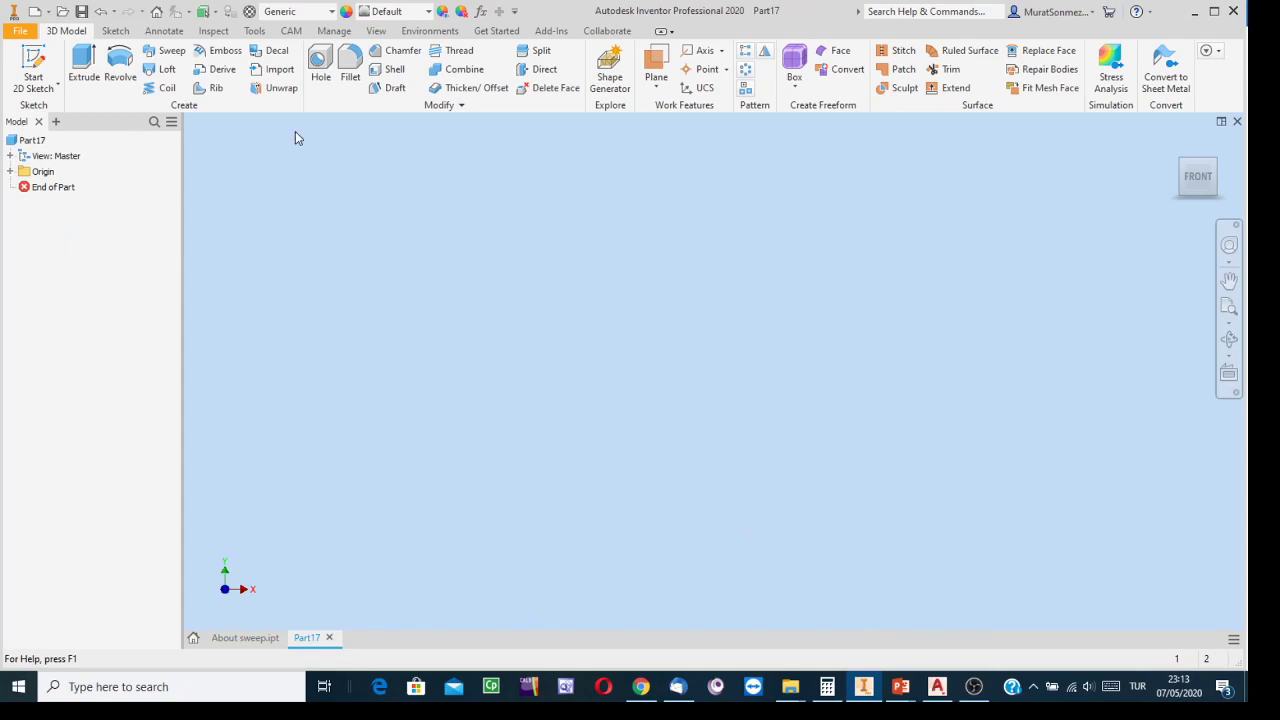
left_click(45, 64)
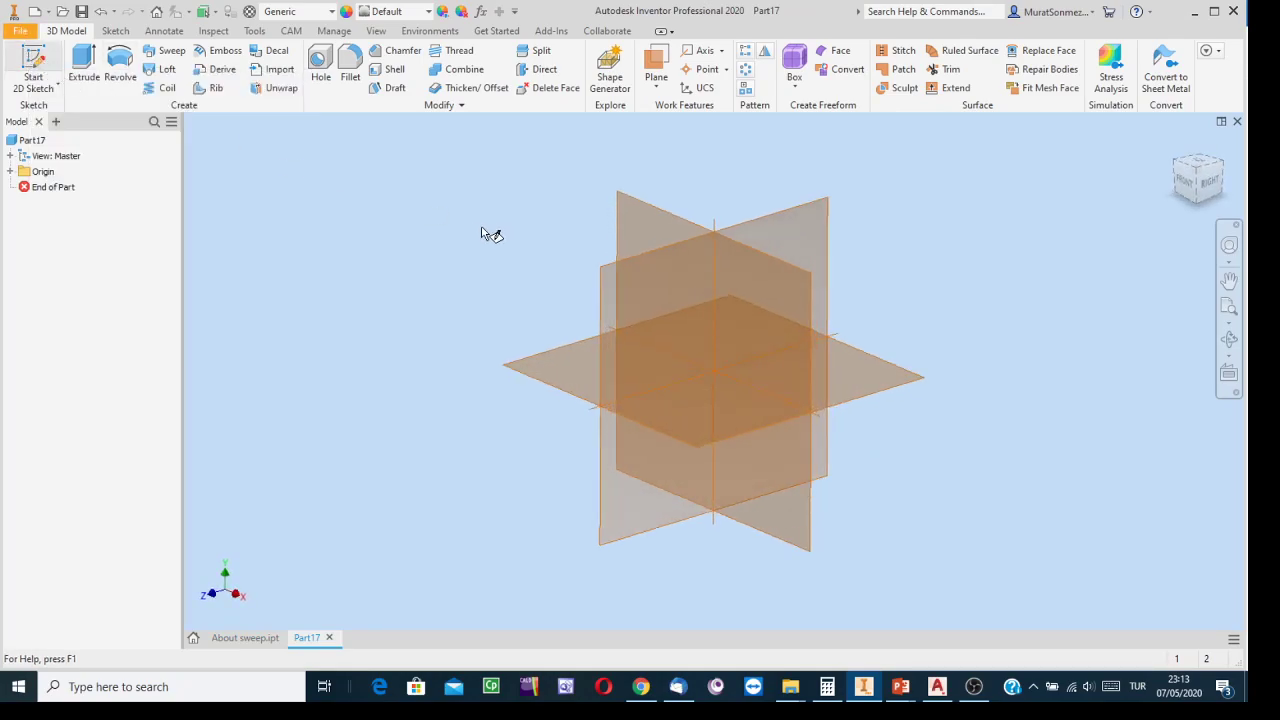
left_click(872, 378)
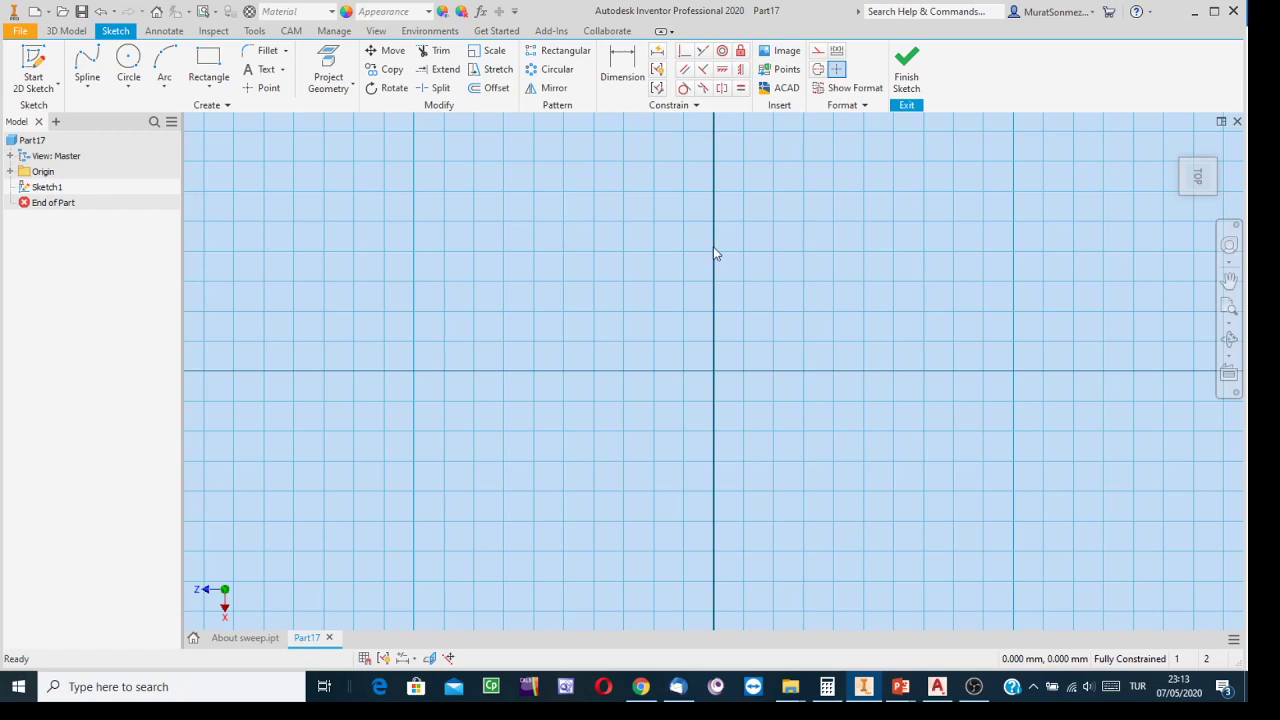
Step: Sketch a horizontal line about 33.8 mm long, slightly above the origin and crossing the vertical axis
left_click(86, 90)
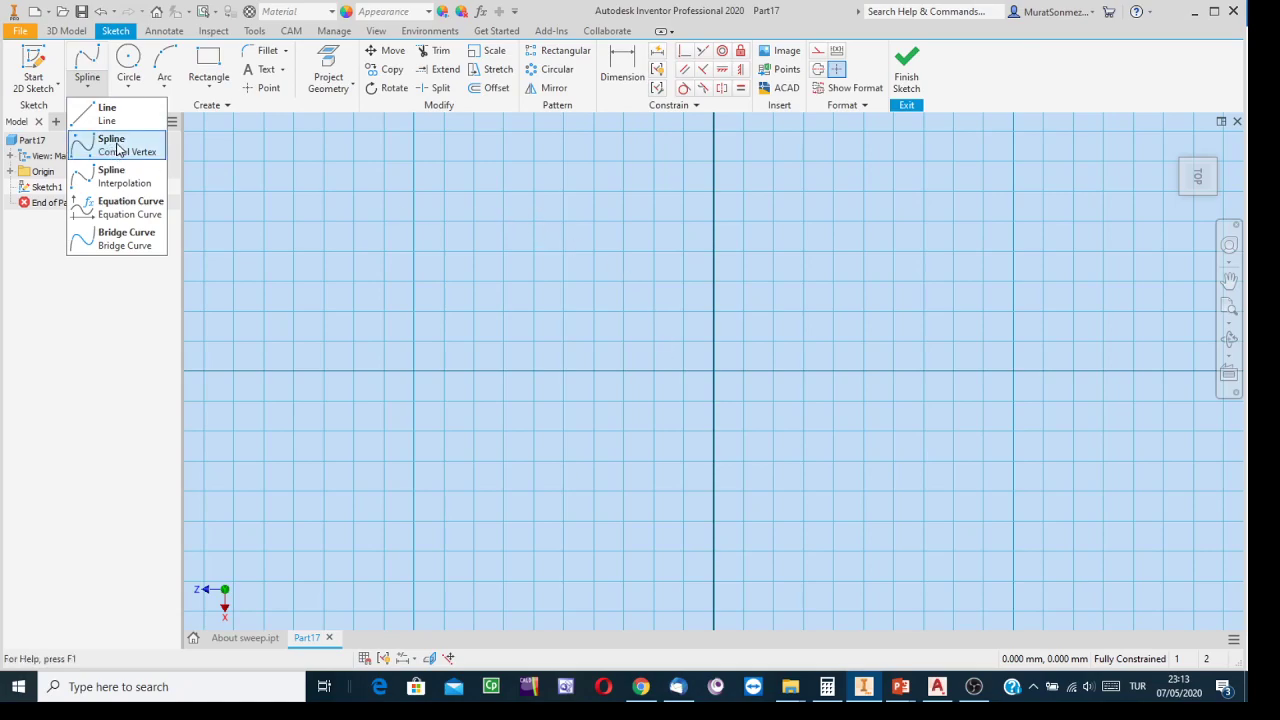
left_click(107, 114)
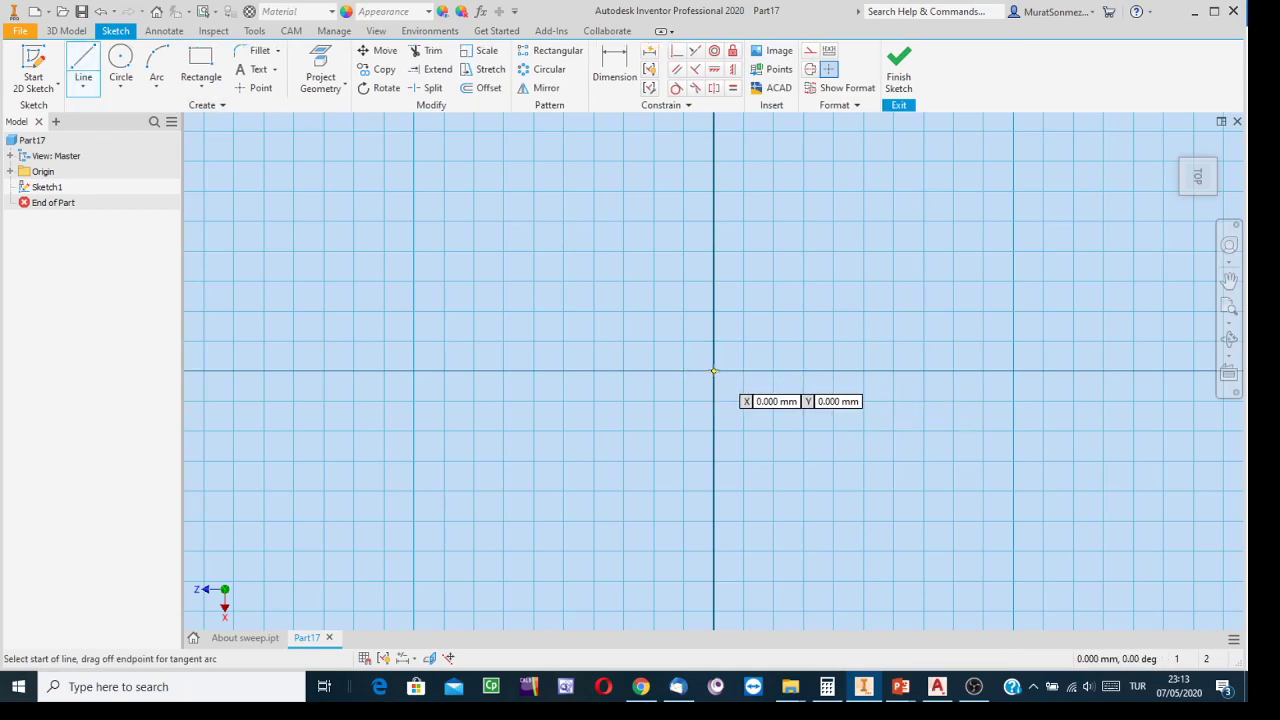
left_click(430, 295)
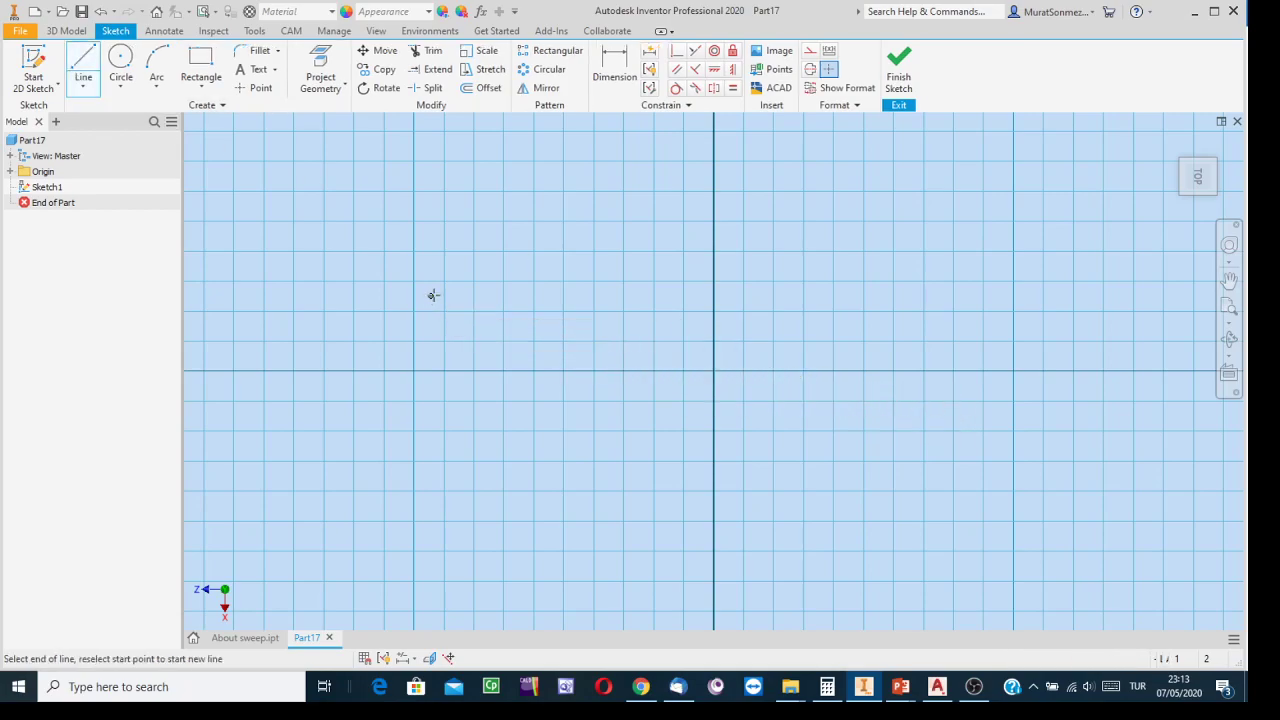
left_click(937, 295)
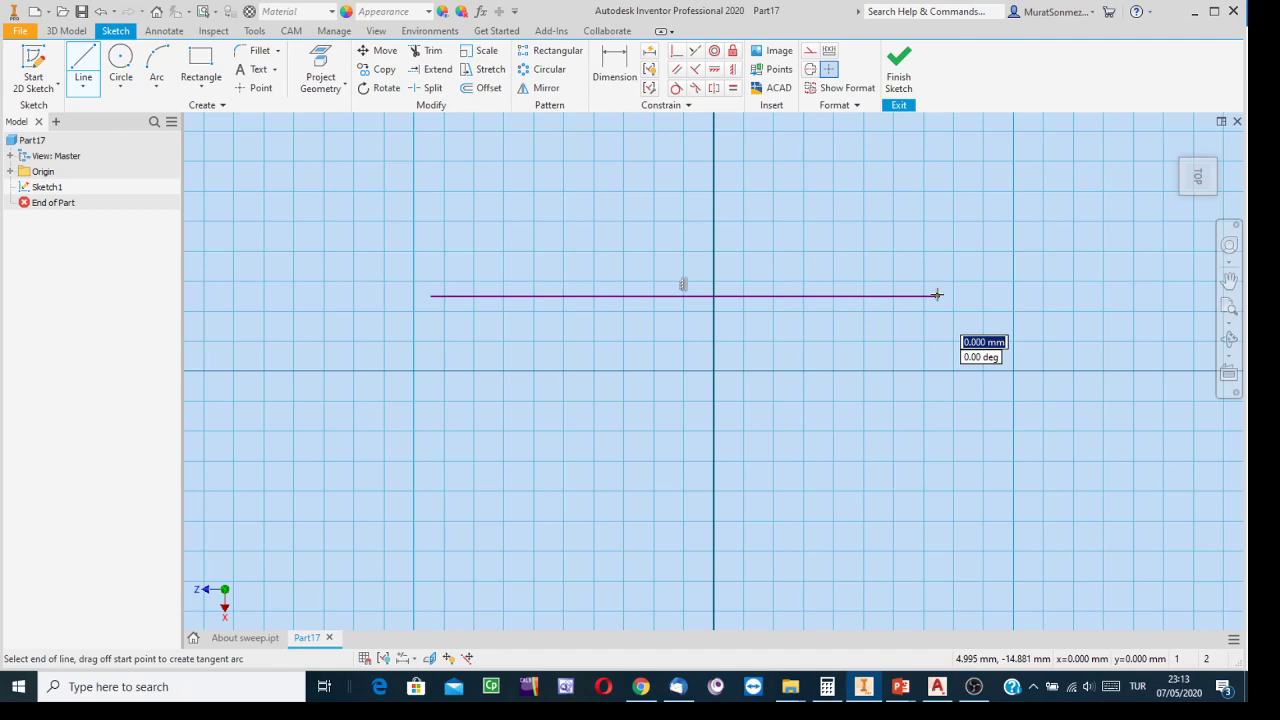
key("Escape")
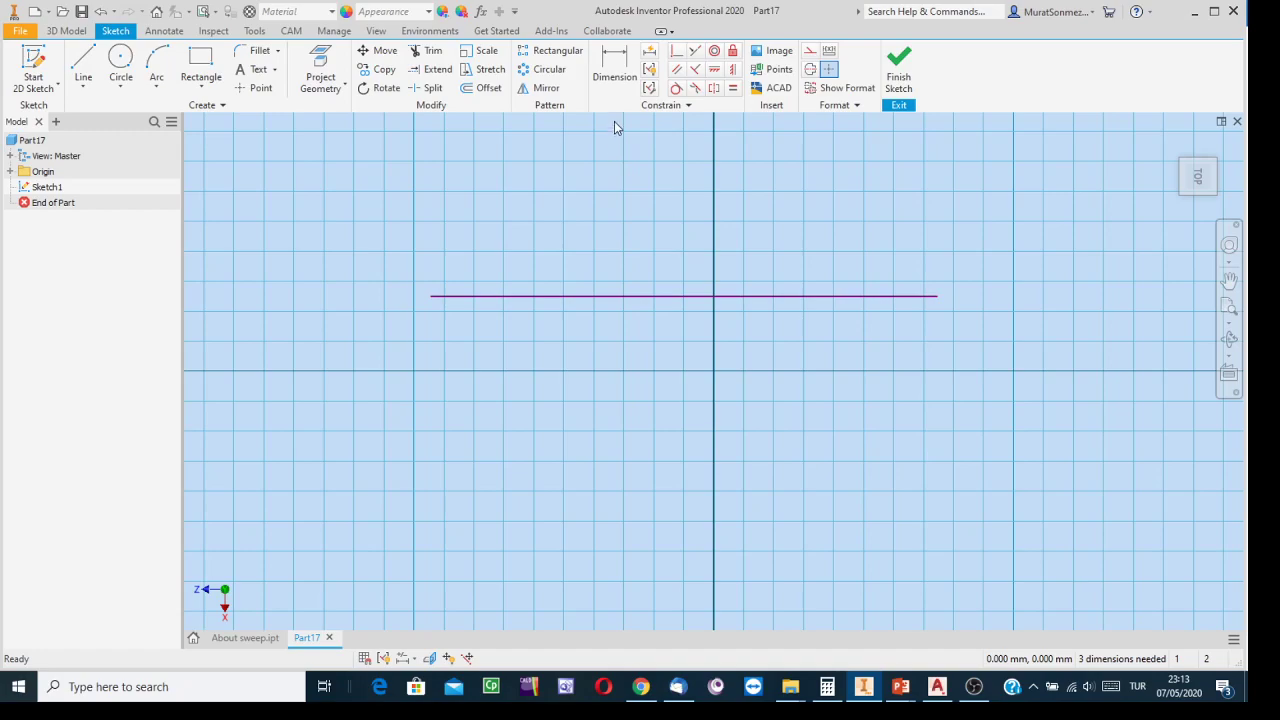
Step: Dimension the horizontal line's length and set it to 2000 mm
left_click(608, 77)
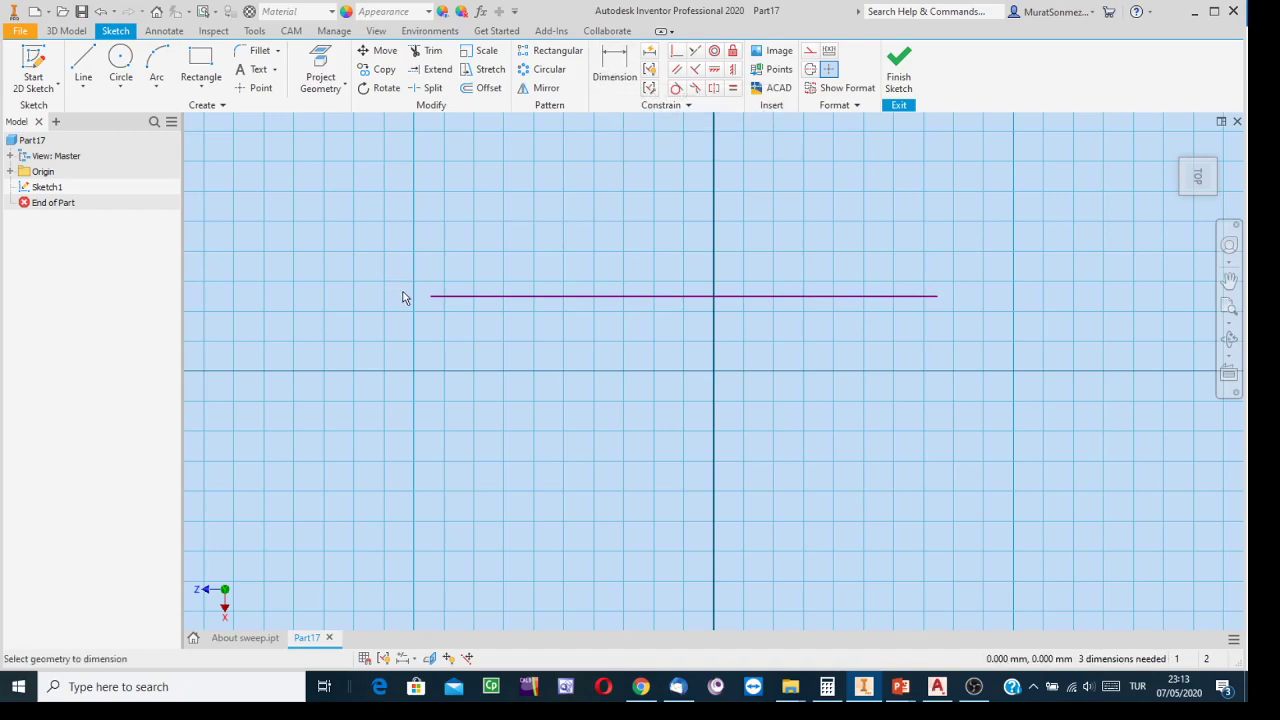
left_click(466, 295)
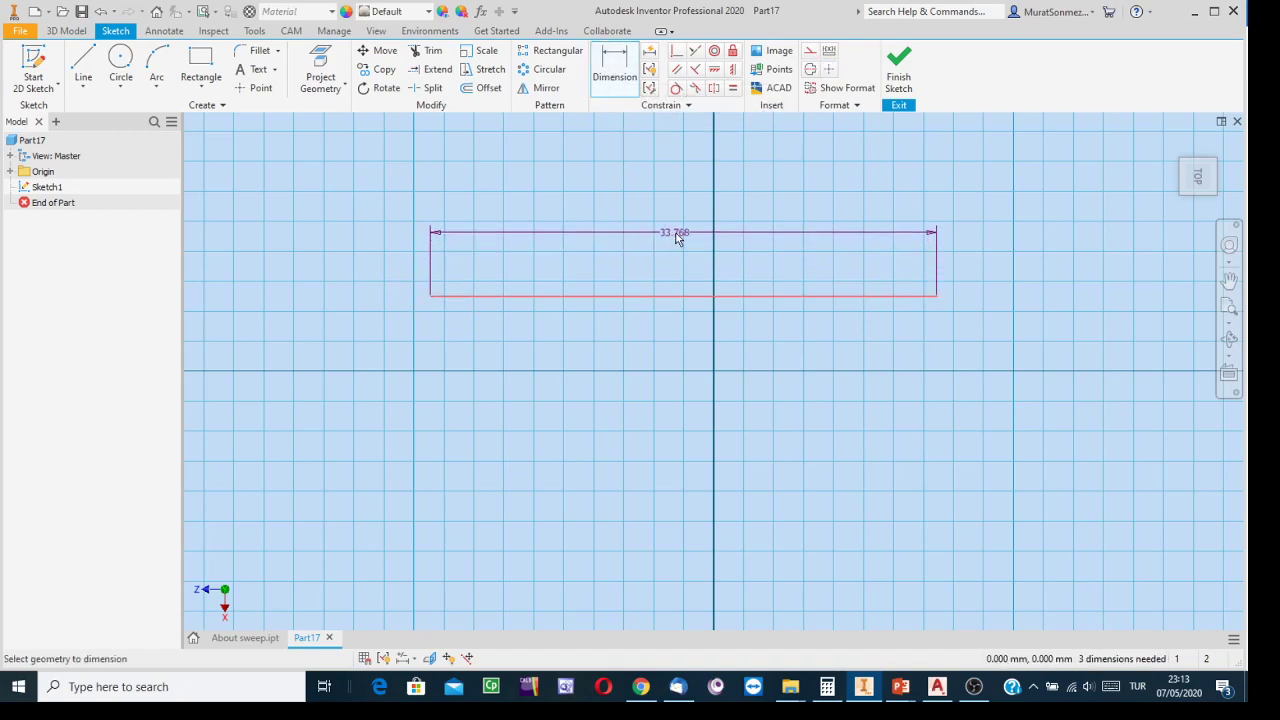
left_click(671, 240)
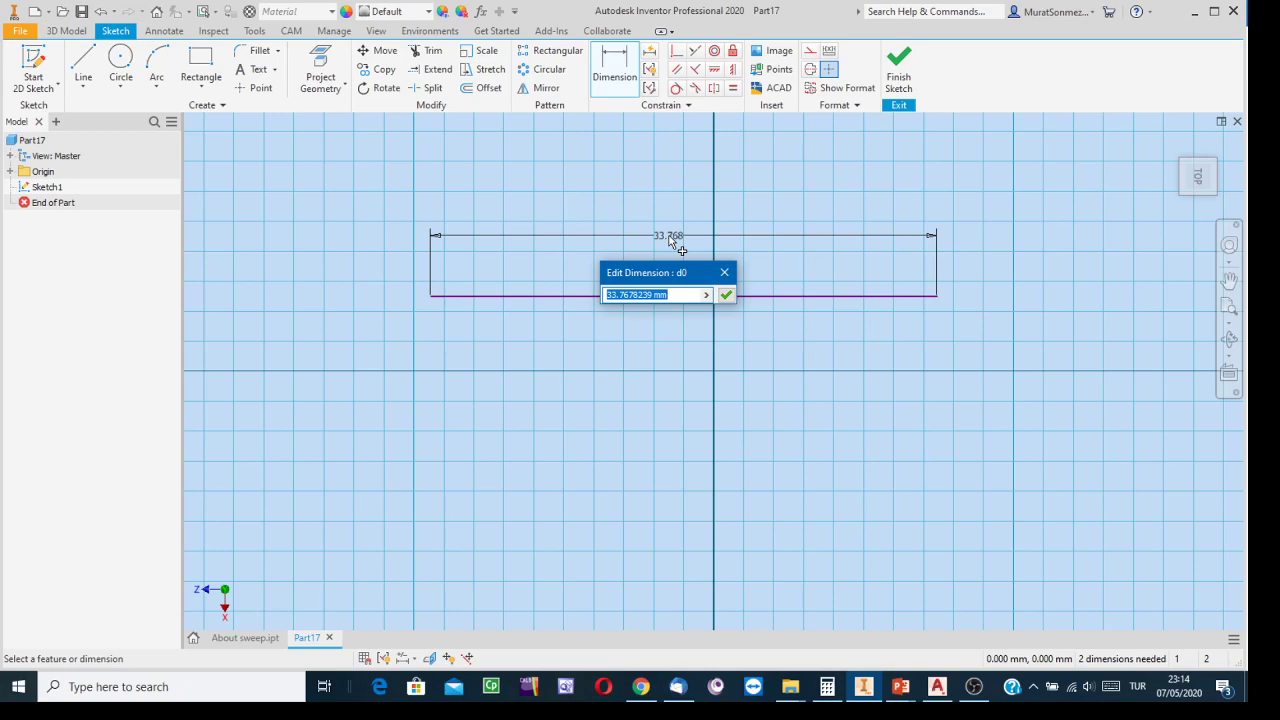
type("2000")
key("Return")
Step: Place seven sketch points above the 2000 mm line, spread along its length and rising away from its start
scroll(671, 250, "down", 5)
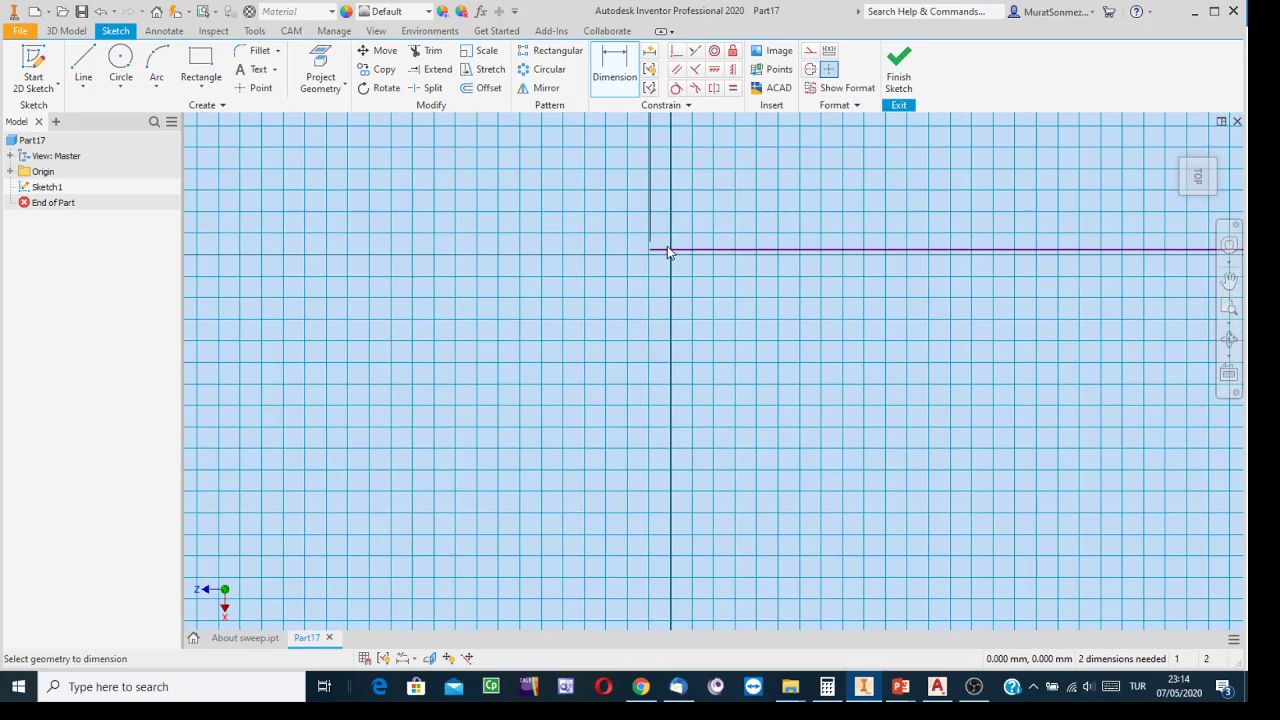
mouse_move(680, 260)
middle_mouse_down()
mouse_move(475, 423)
mouse_move(342, 408)
middle_mouse_up()
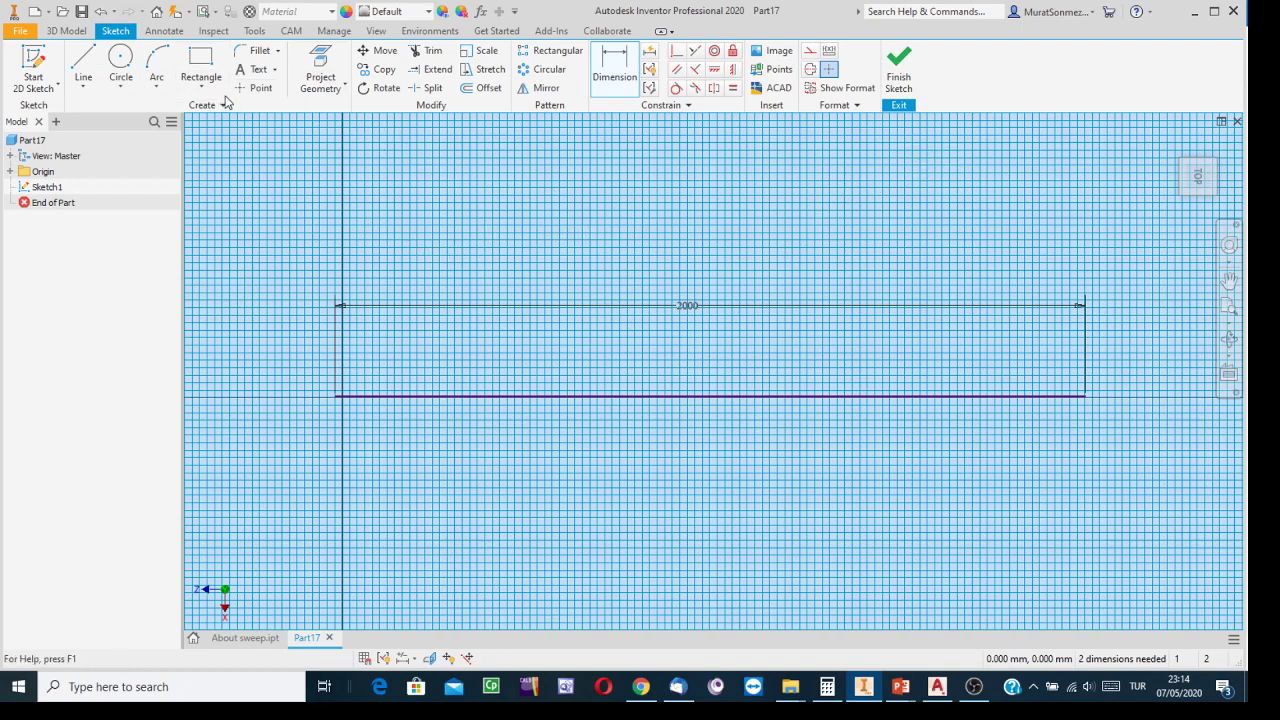
mouse_move(684, 234)
middle_mouse_down()
mouse_move(711, 269)
mouse_move(686, 313)
middle_mouse_up()
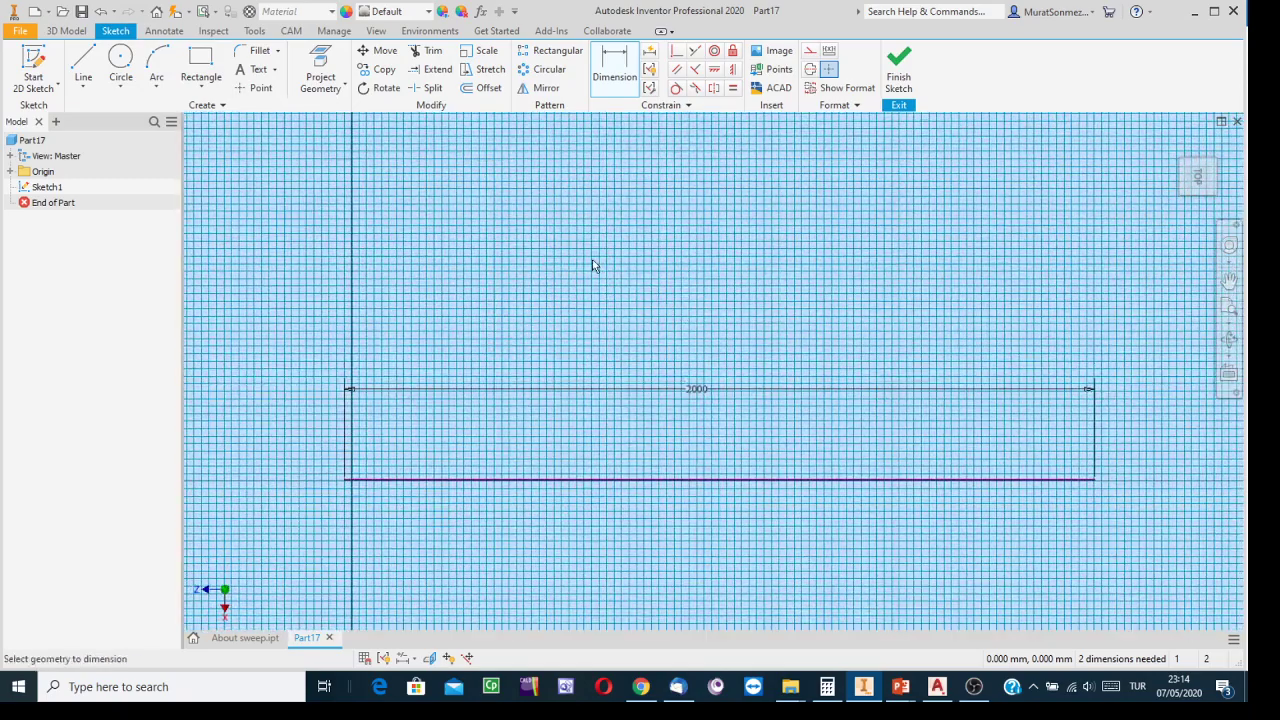
left_click(257, 90)
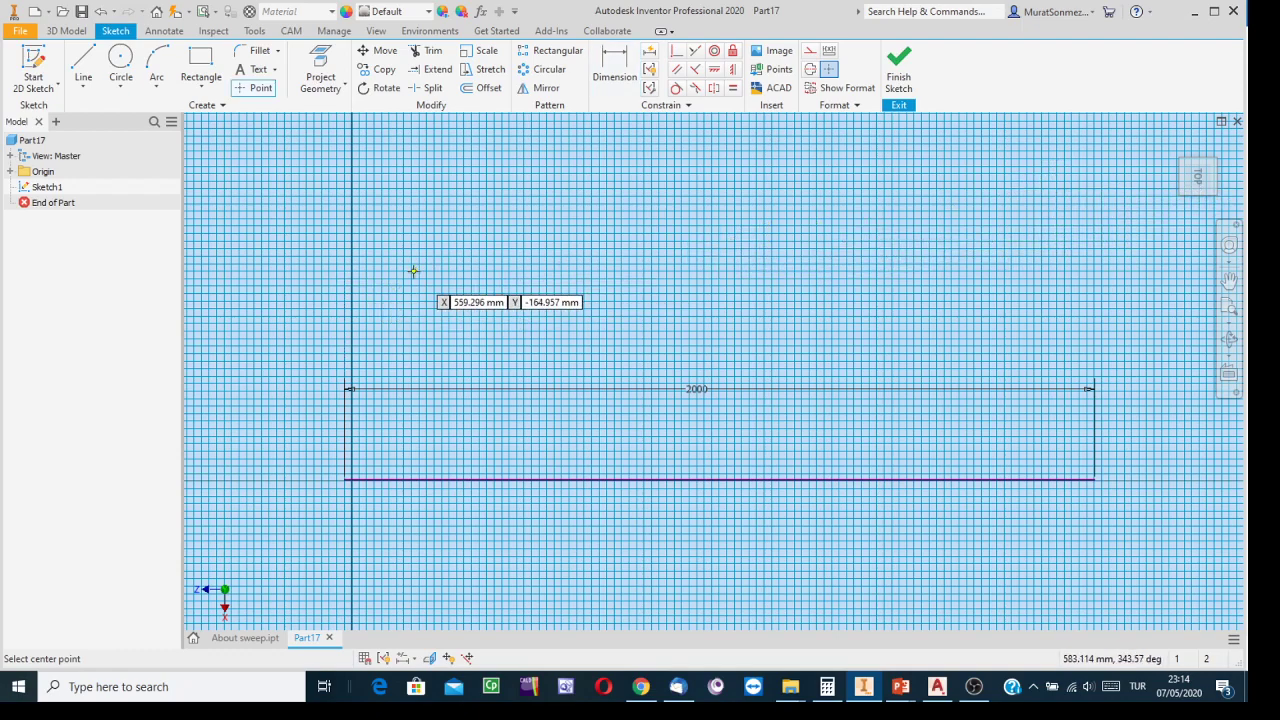
left_click(380, 286)
left_click(474, 271)
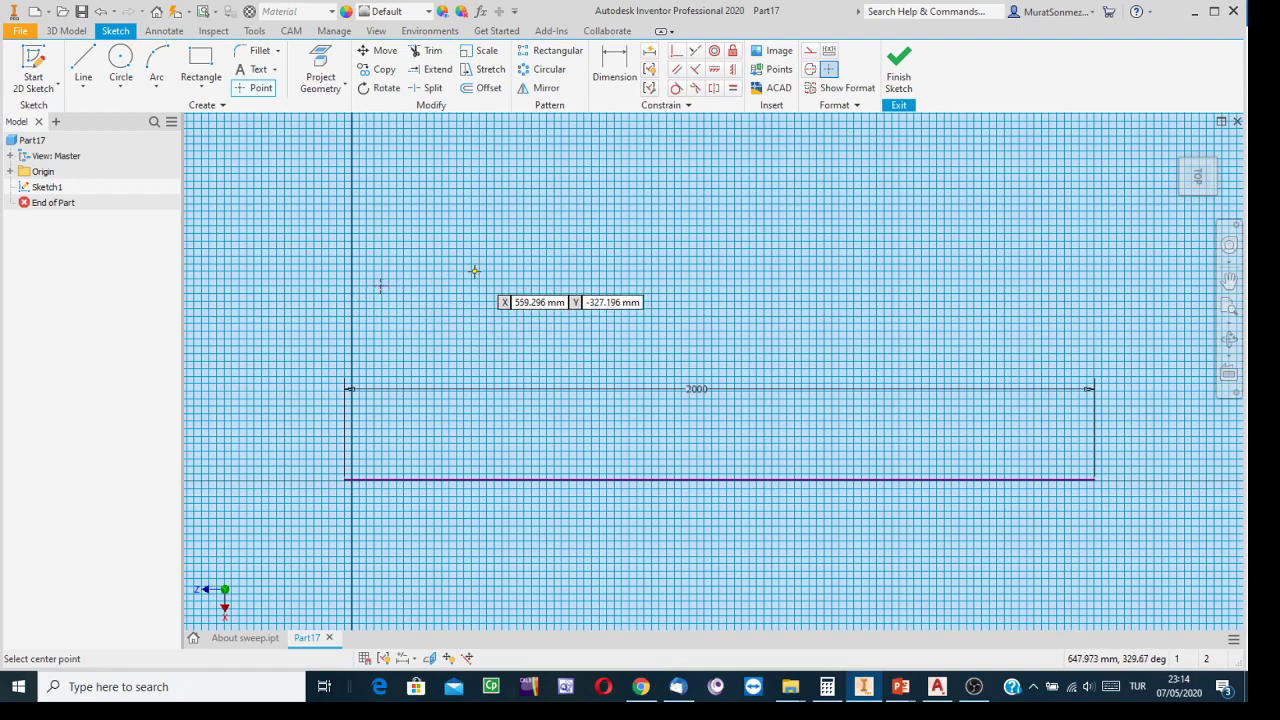
left_click(587, 247)
left_click(710, 211)
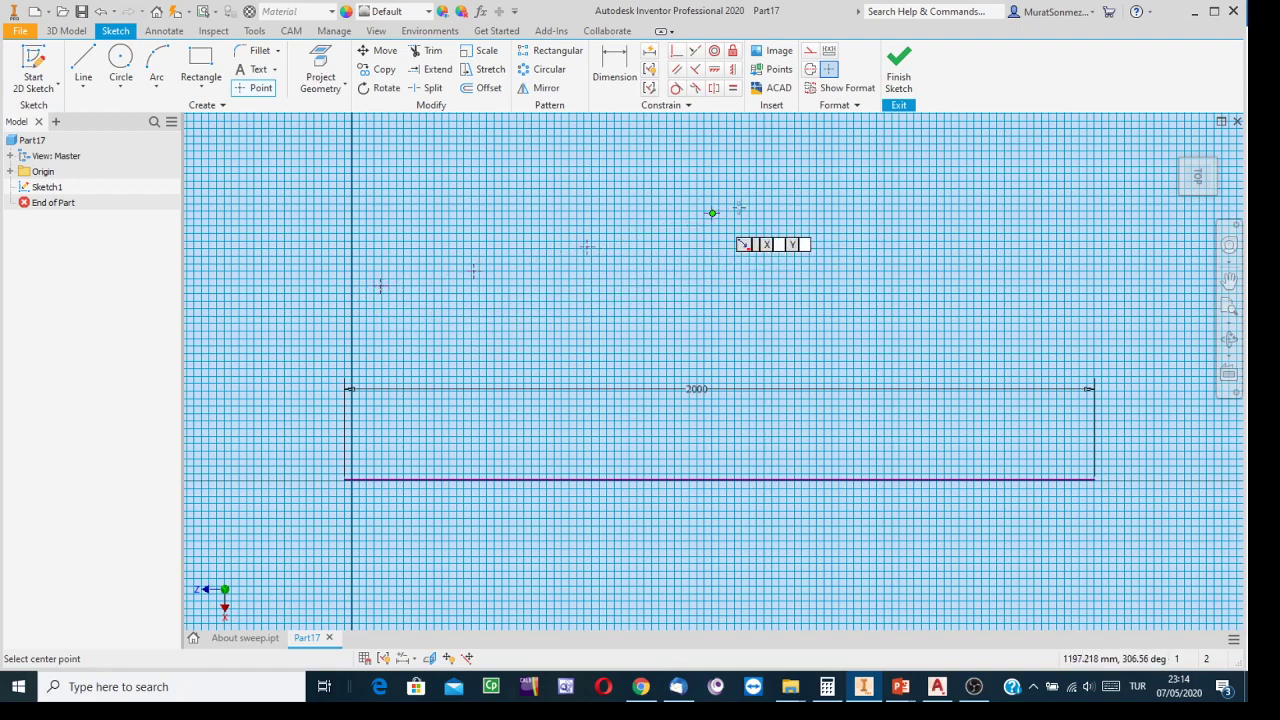
left_click(834, 171)
scroll(986, 205, "up", 2)
left_click(974, 173)
left_click(1040, 150)
Step: Add five more sketch points in the gaps of the rising row to bring it to twelve points
left_click(933, 178)
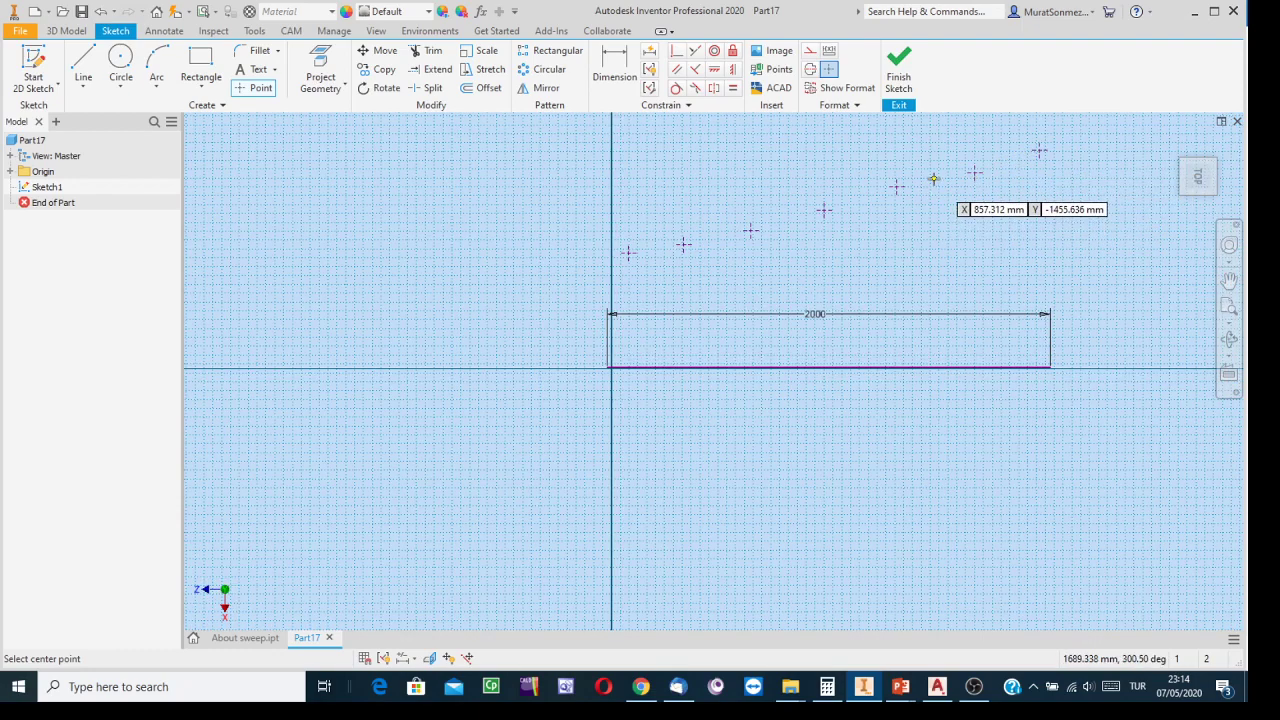
left_click(856, 198)
left_click(780, 220)
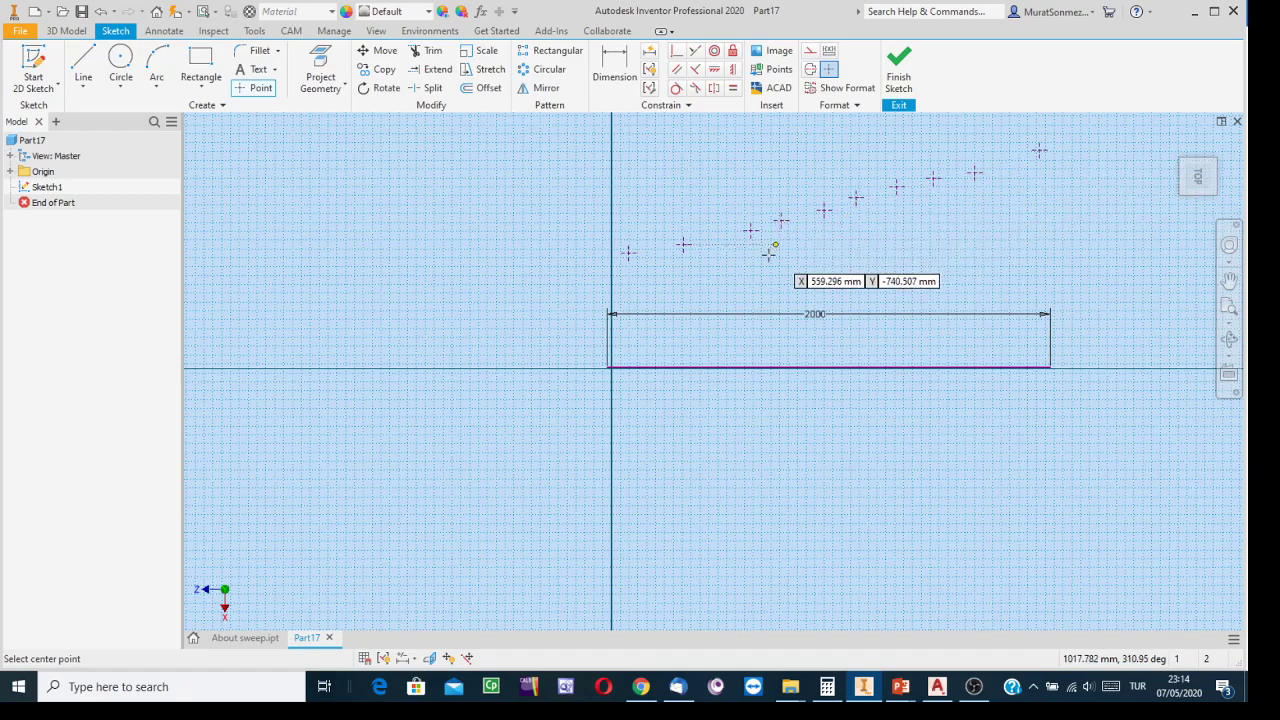
left_click(713, 236)
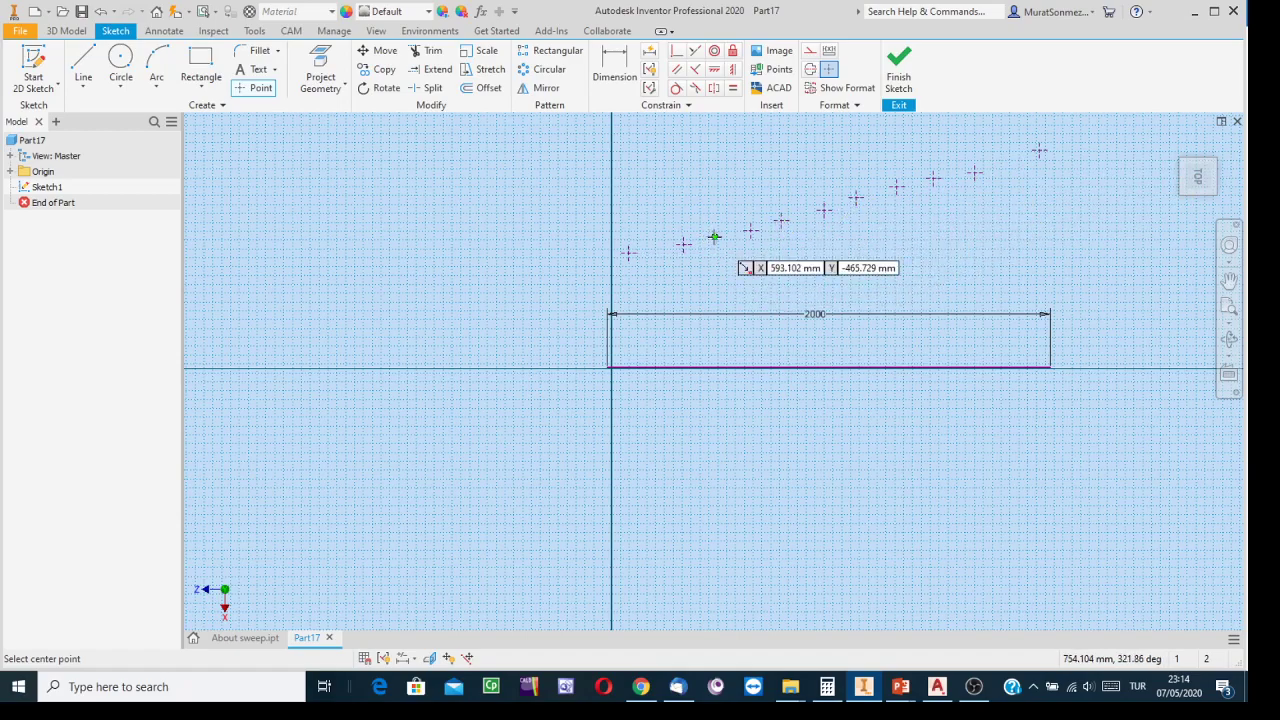
left_click(654, 251)
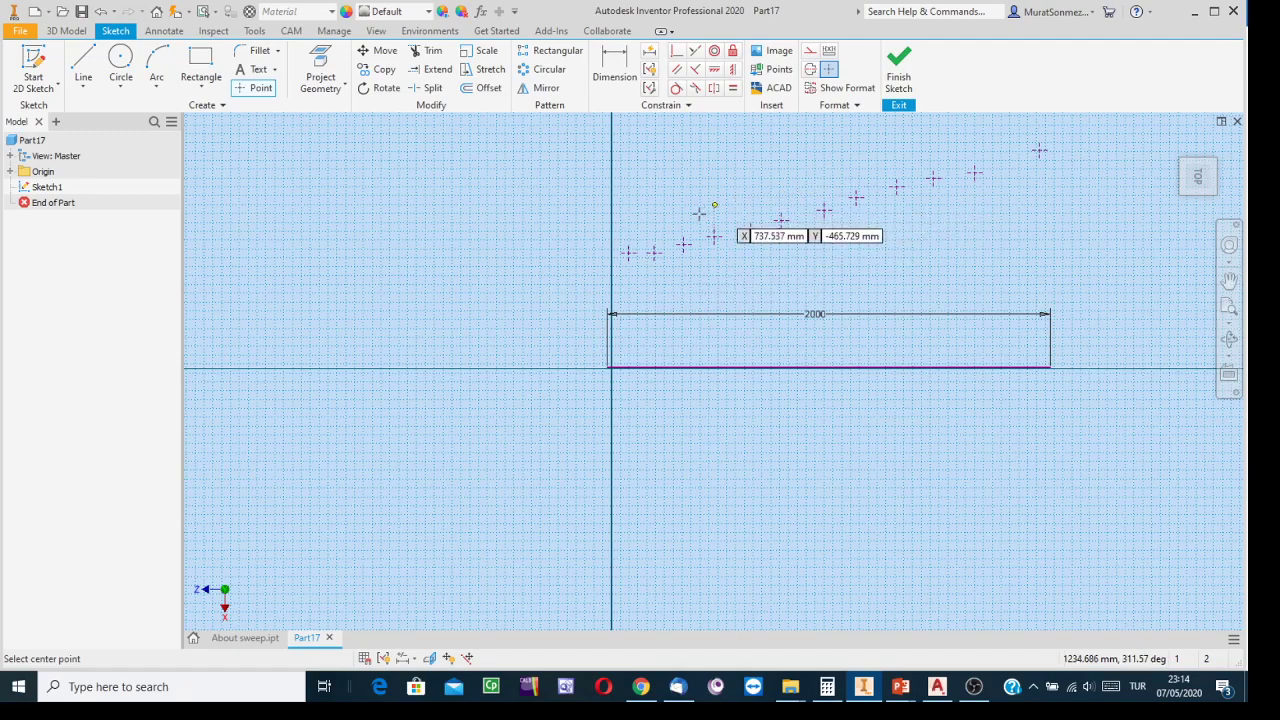
left_click(1041, 150)
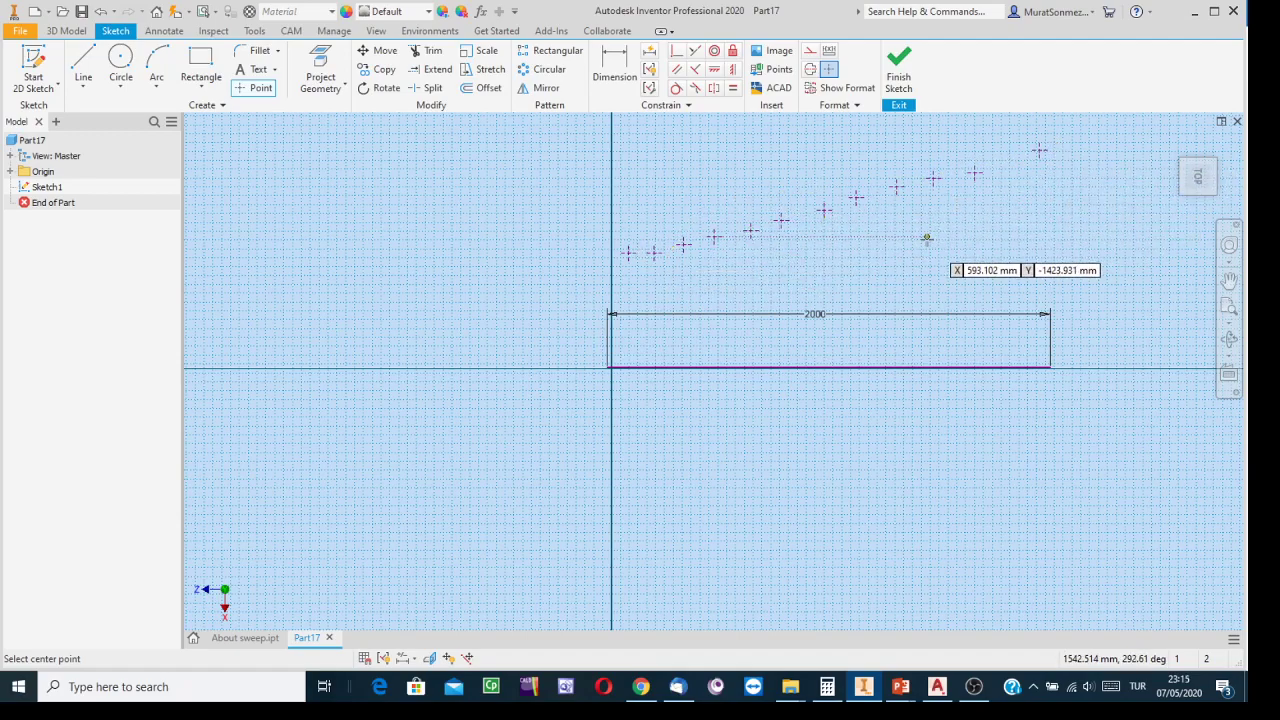
key("Escape")
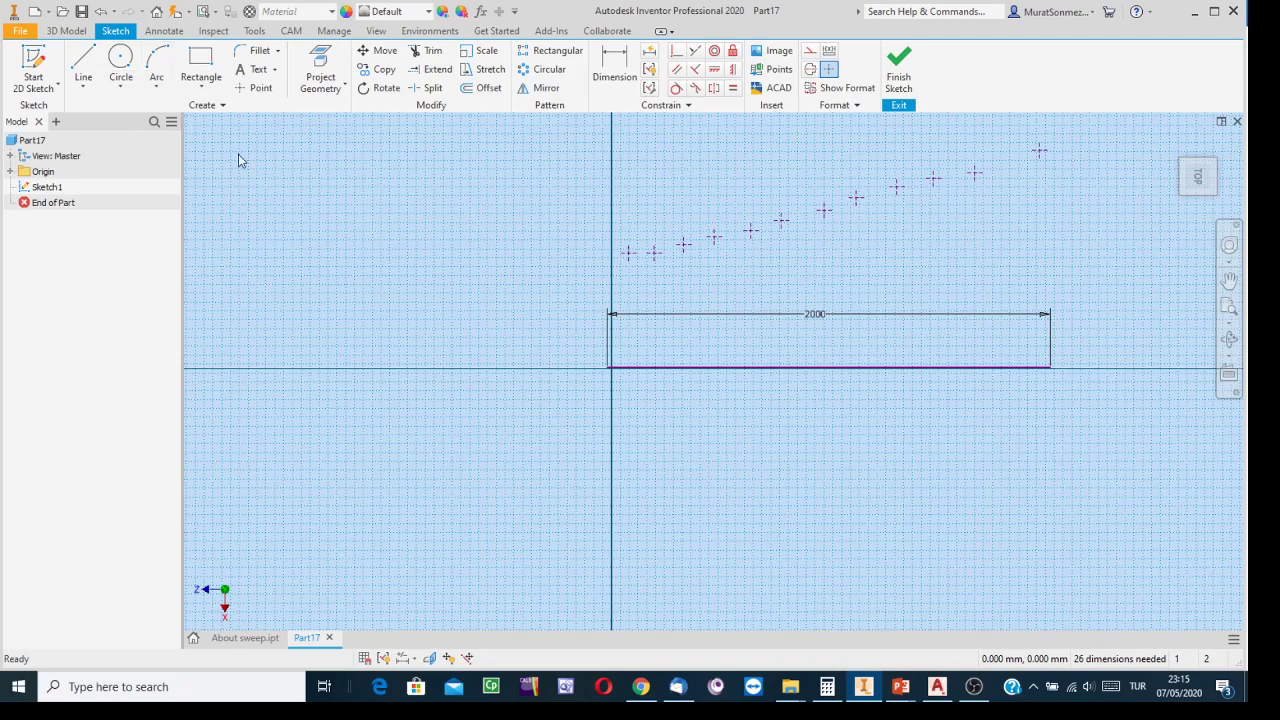
Step: Dimension the height of the first sketch point above the 2000 mm line and set it to 1000 mm
left_click(616, 62)
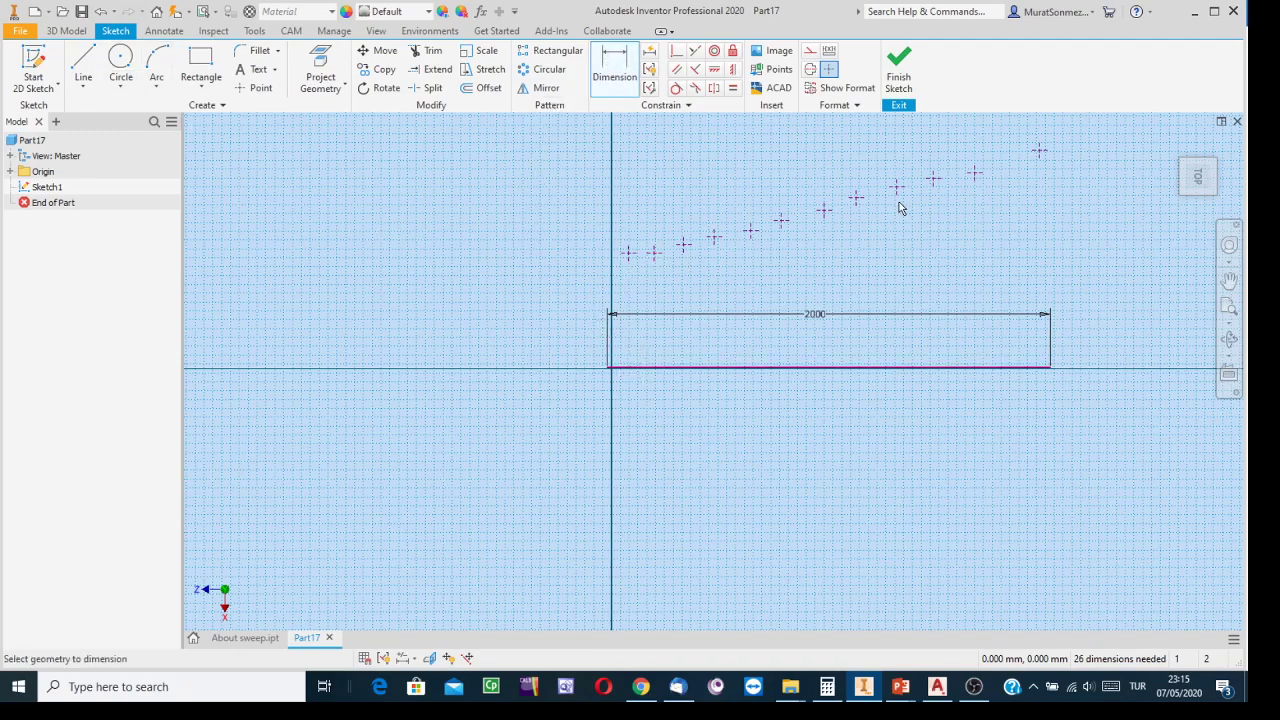
left_click(629, 254)
left_click(609, 368)
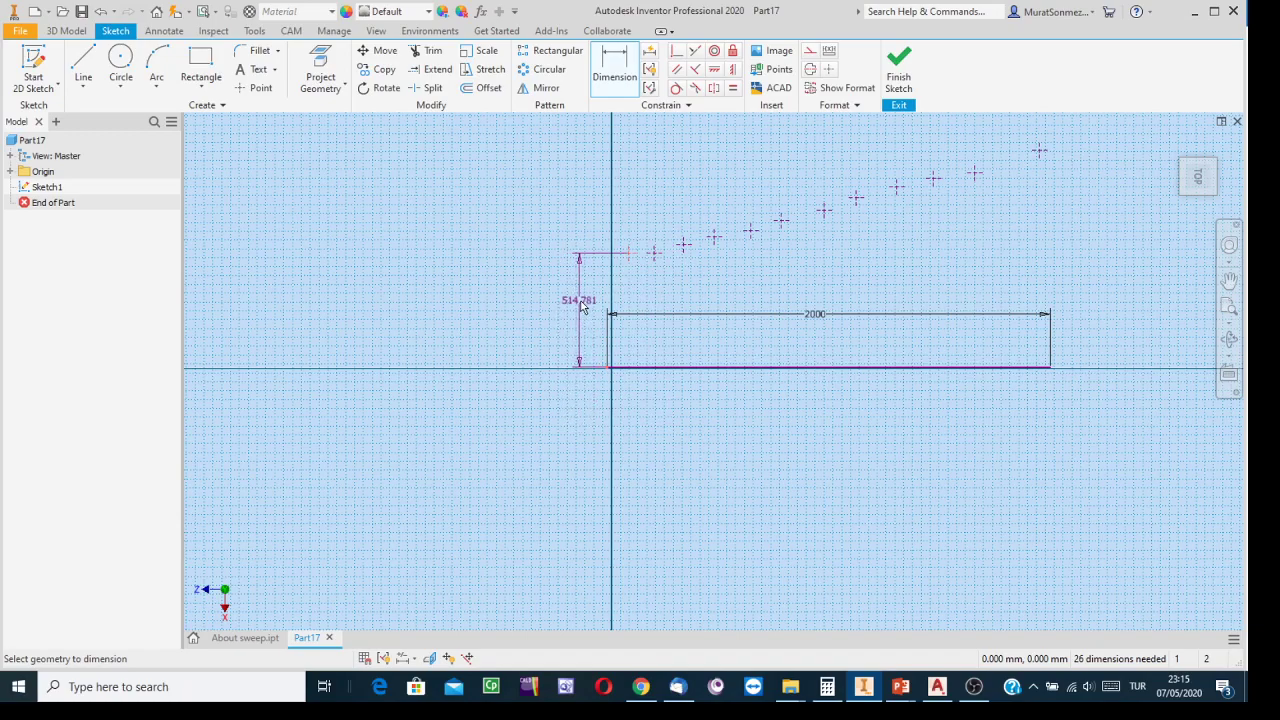
key("Escape")
left_click(619, 368)
left_click(628, 252)
left_click(530, 314)
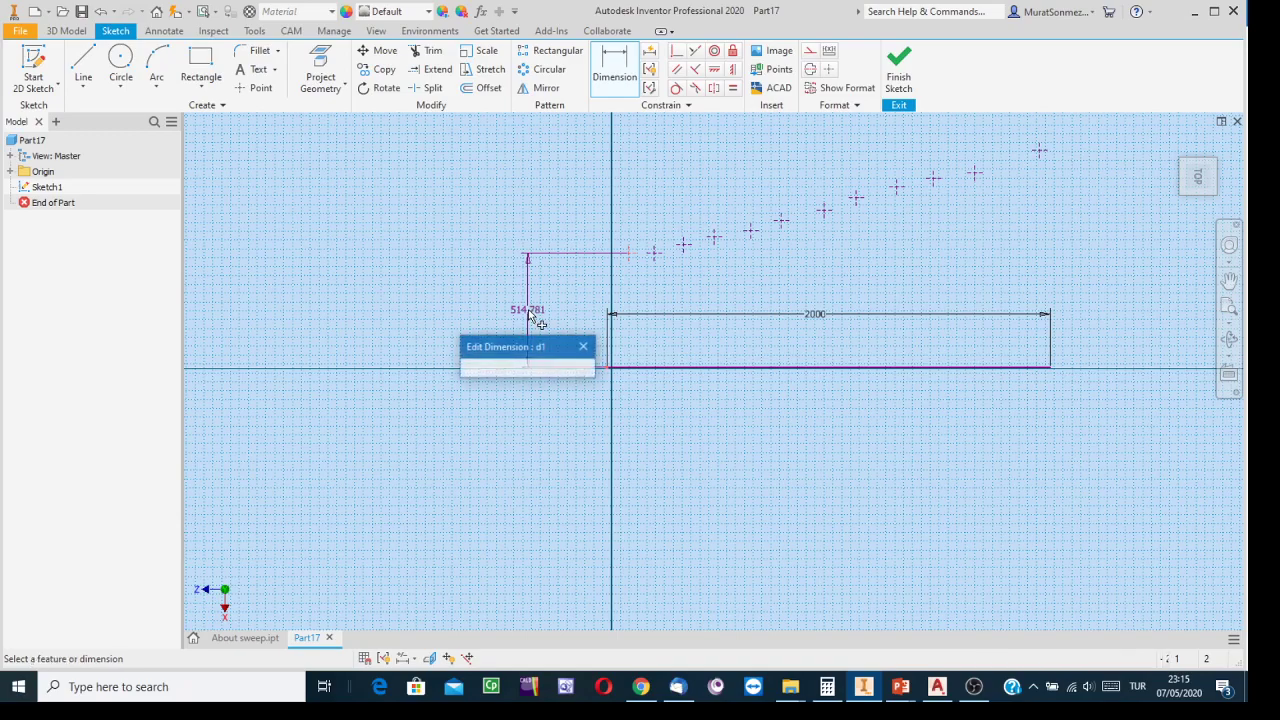
type("100")
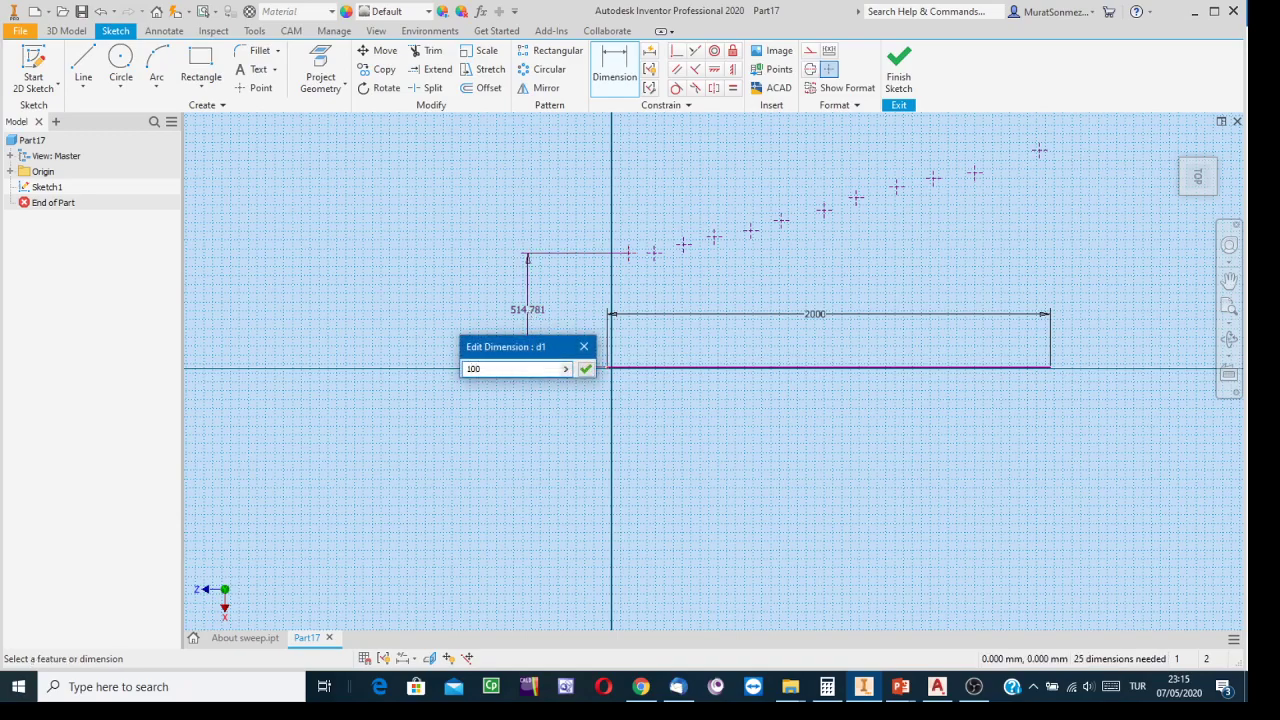
type("0")
key("Return")
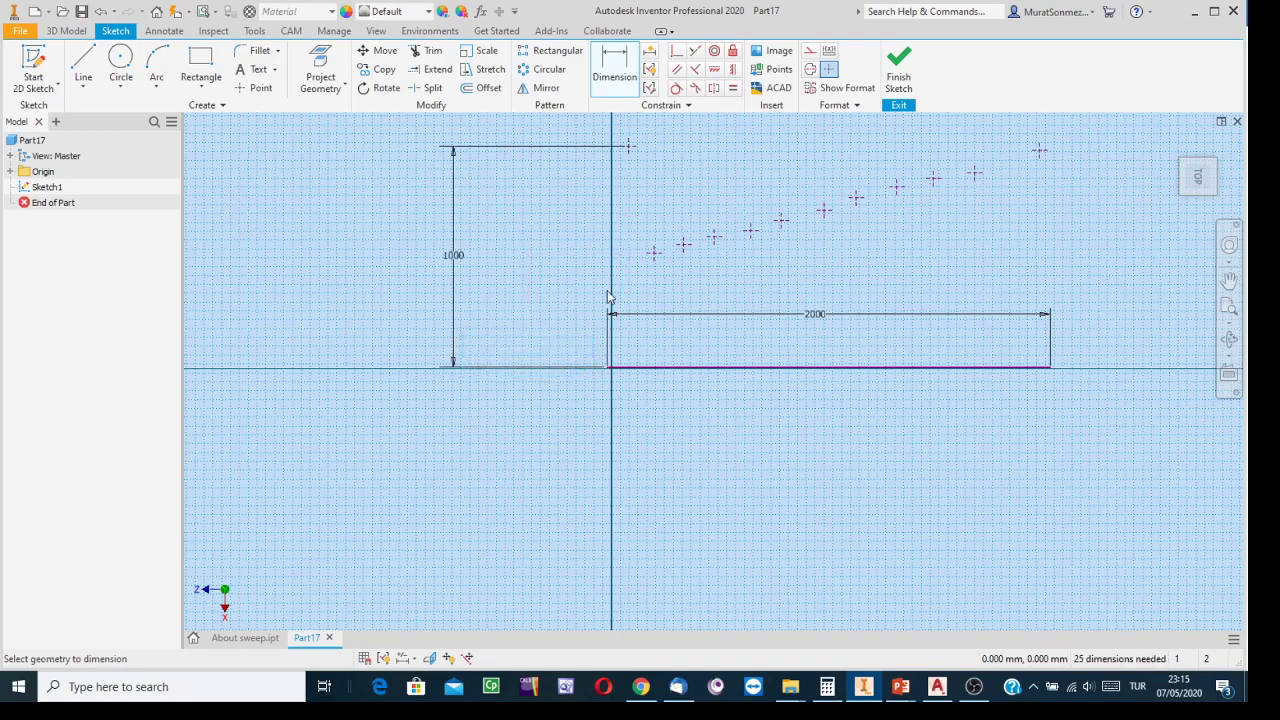
Step: Dimension the horizontal distance from the line's start point to the first sketch point and set it to 0 mm
left_click(629, 147)
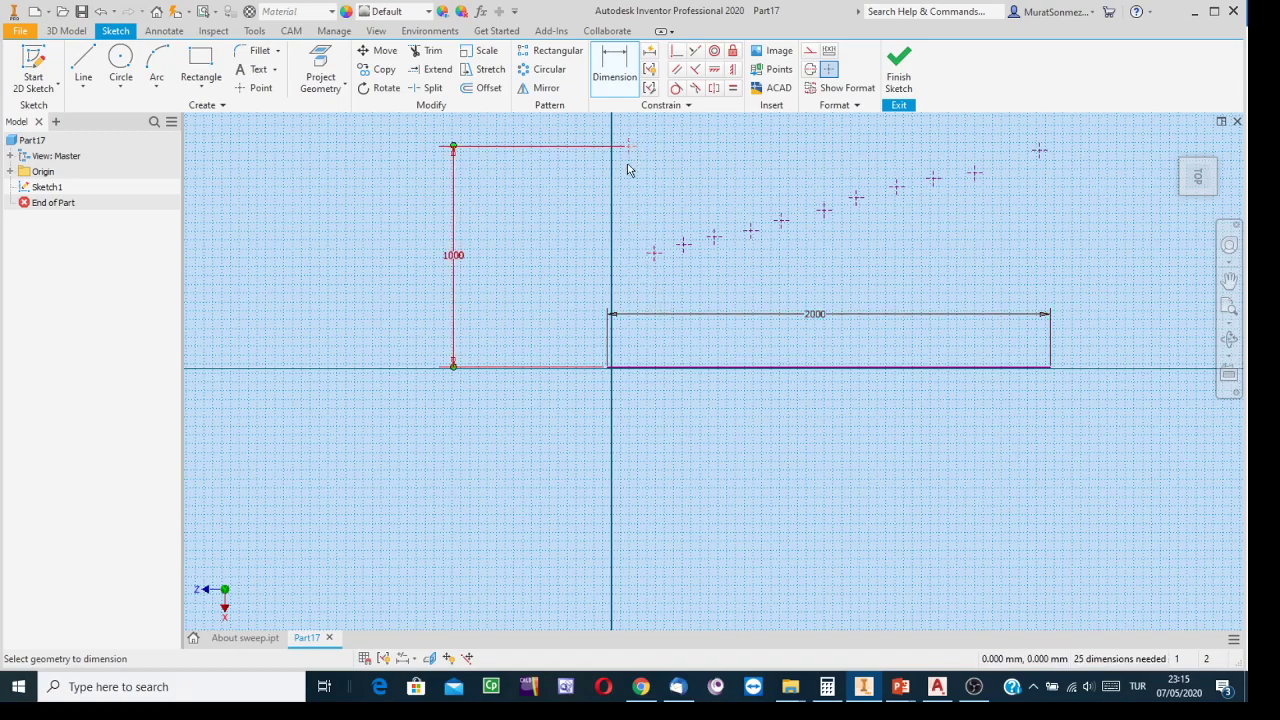
left_click(612, 369)
left_click(644, 430)
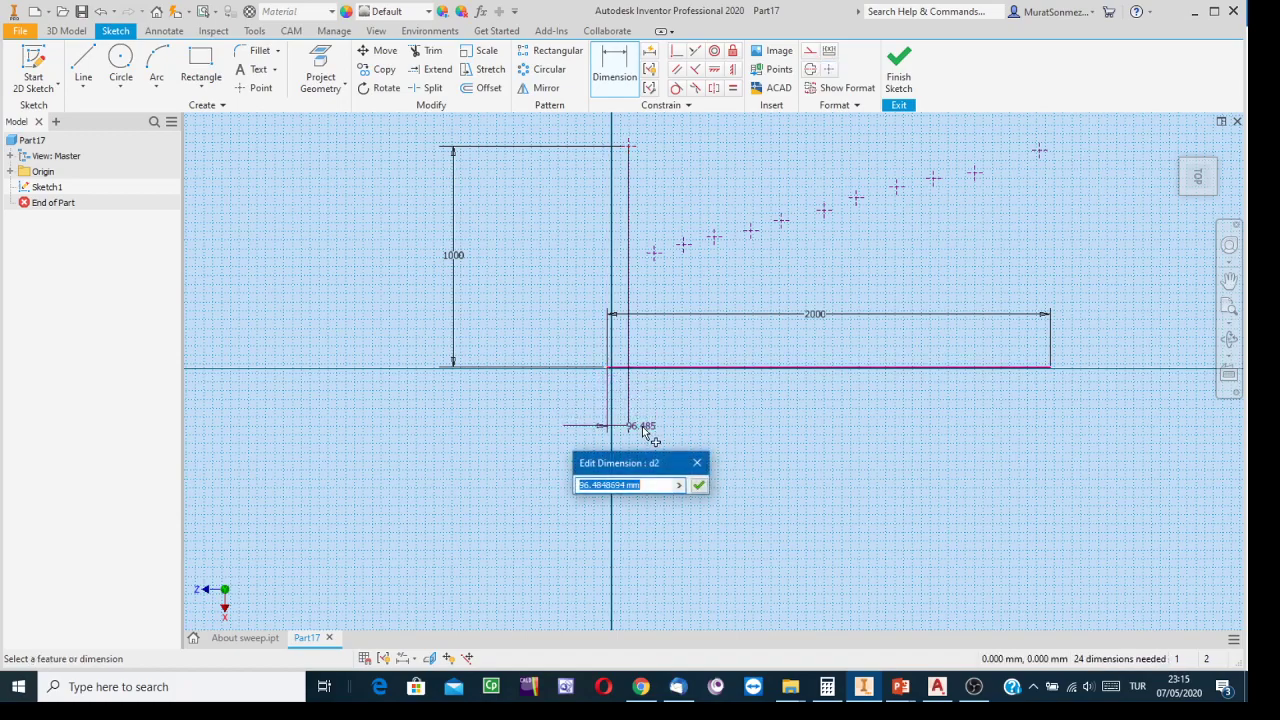
type("0")
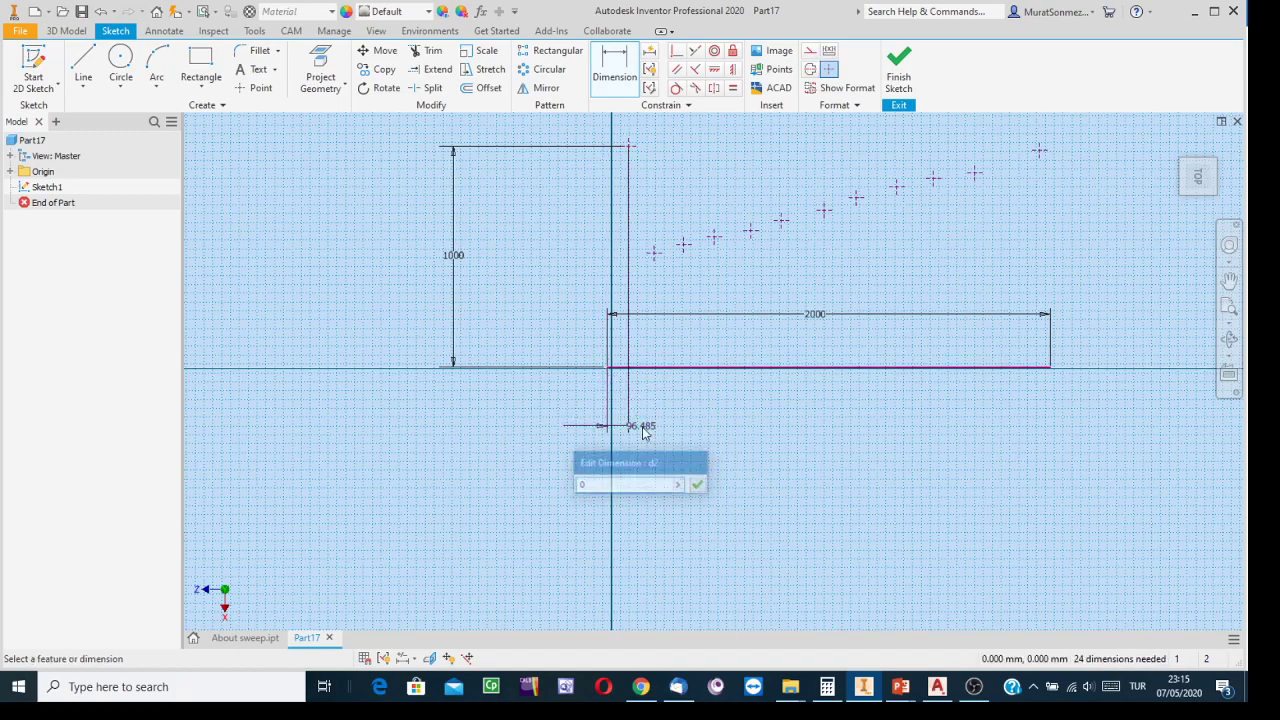
key("Return")
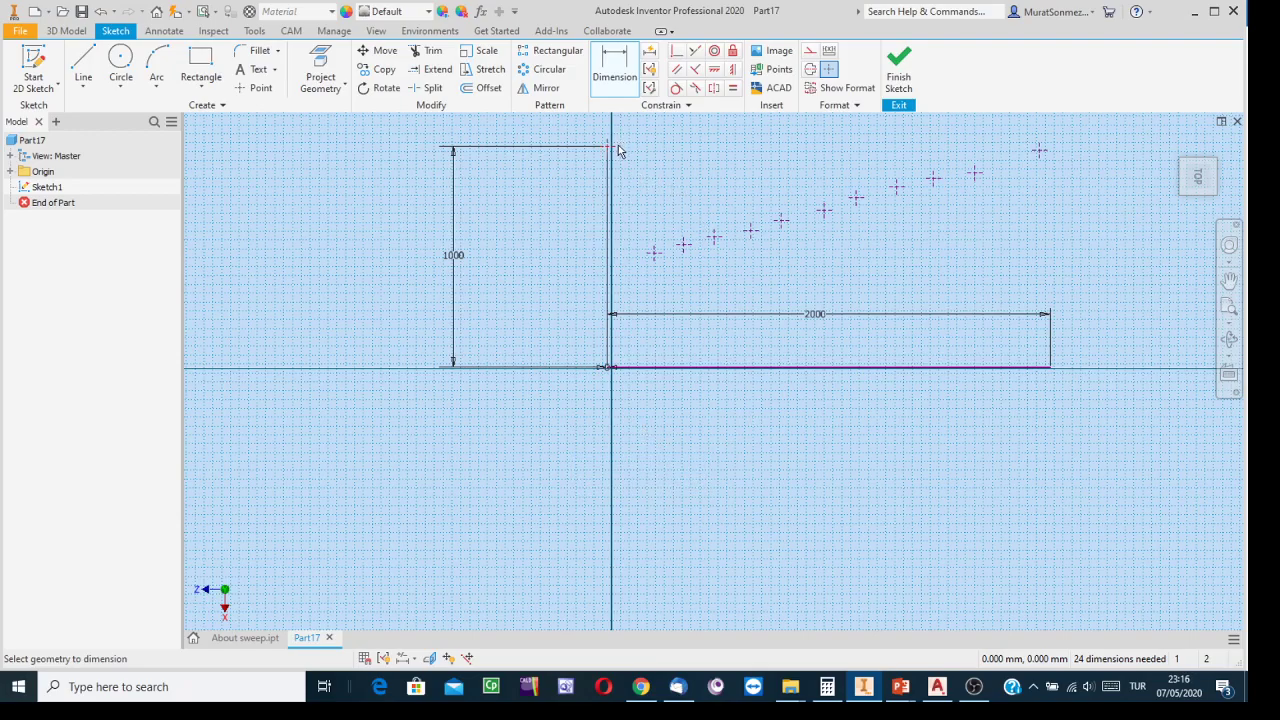
Step: Dimension the horizontal spacing between the first and second sketch points and set it to 200 mm
mouse_move(657, 166)
middle_mouse_down()
mouse_move(671, 246)
mouse_move(650, 290)
middle_mouse_up()
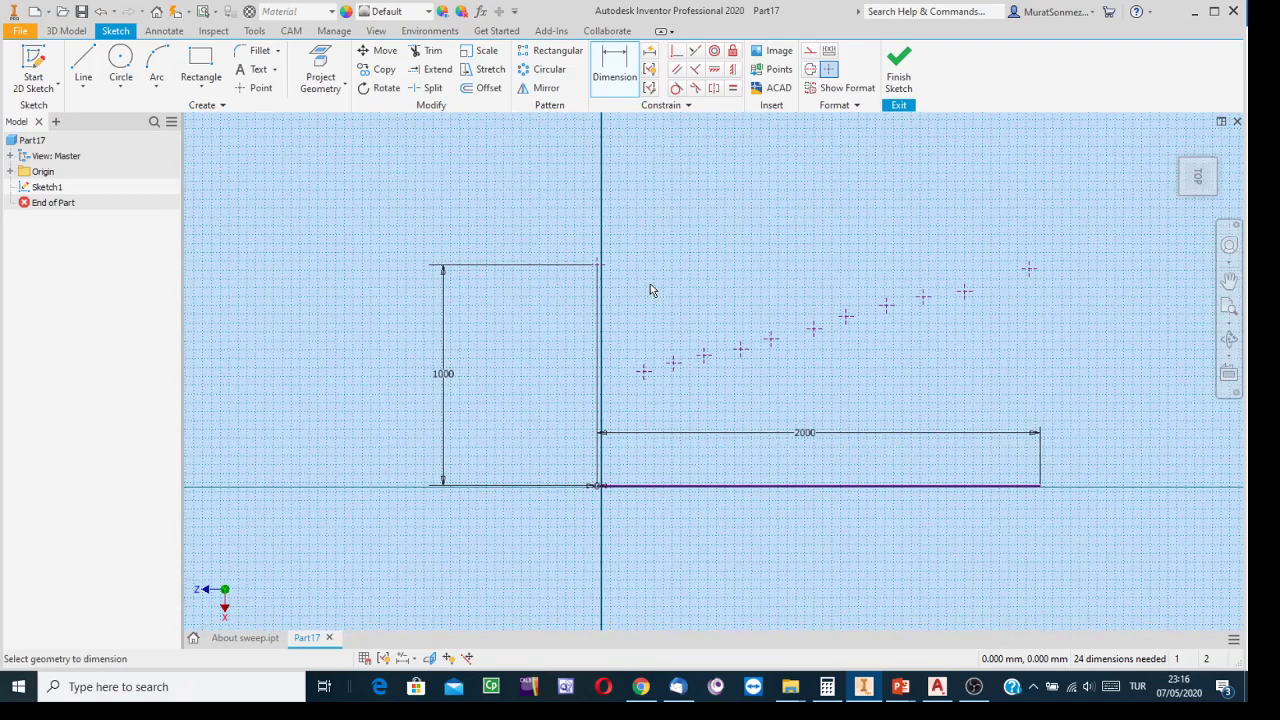
left_click(598, 268)
left_click(643, 370)
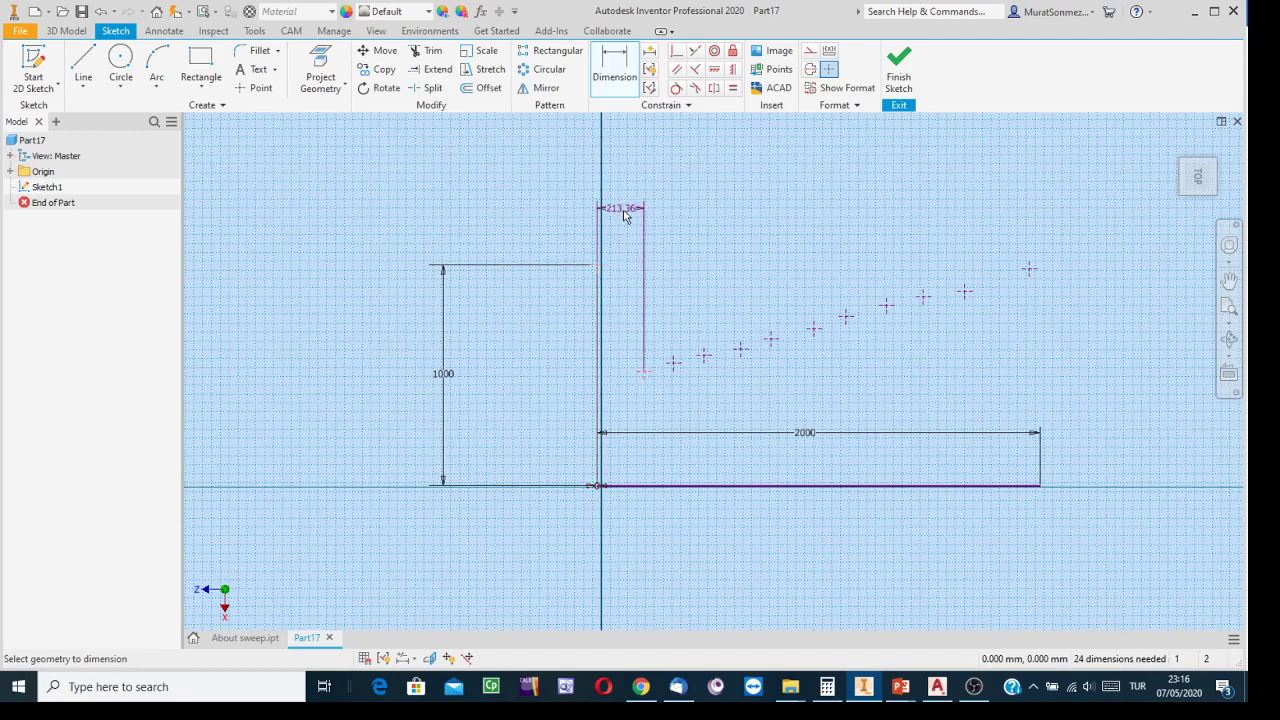
left_click(620, 216)
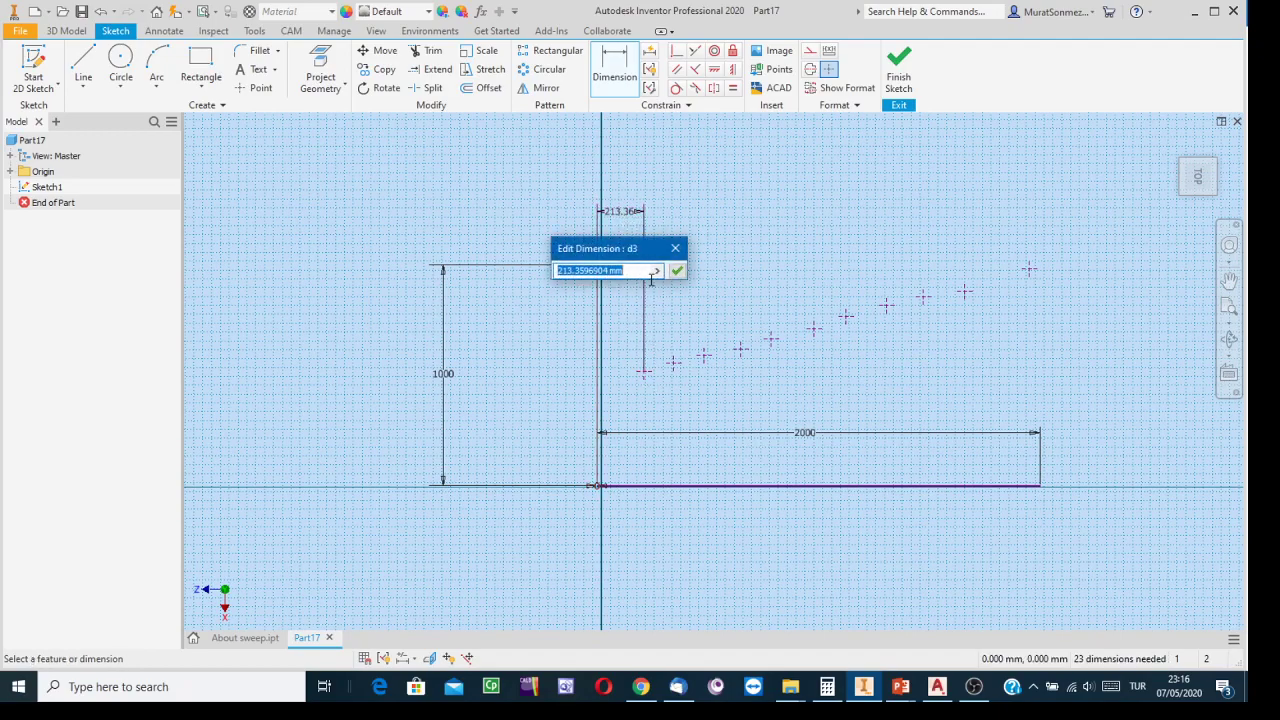
left_click_drag(512, 222, 491, 220)
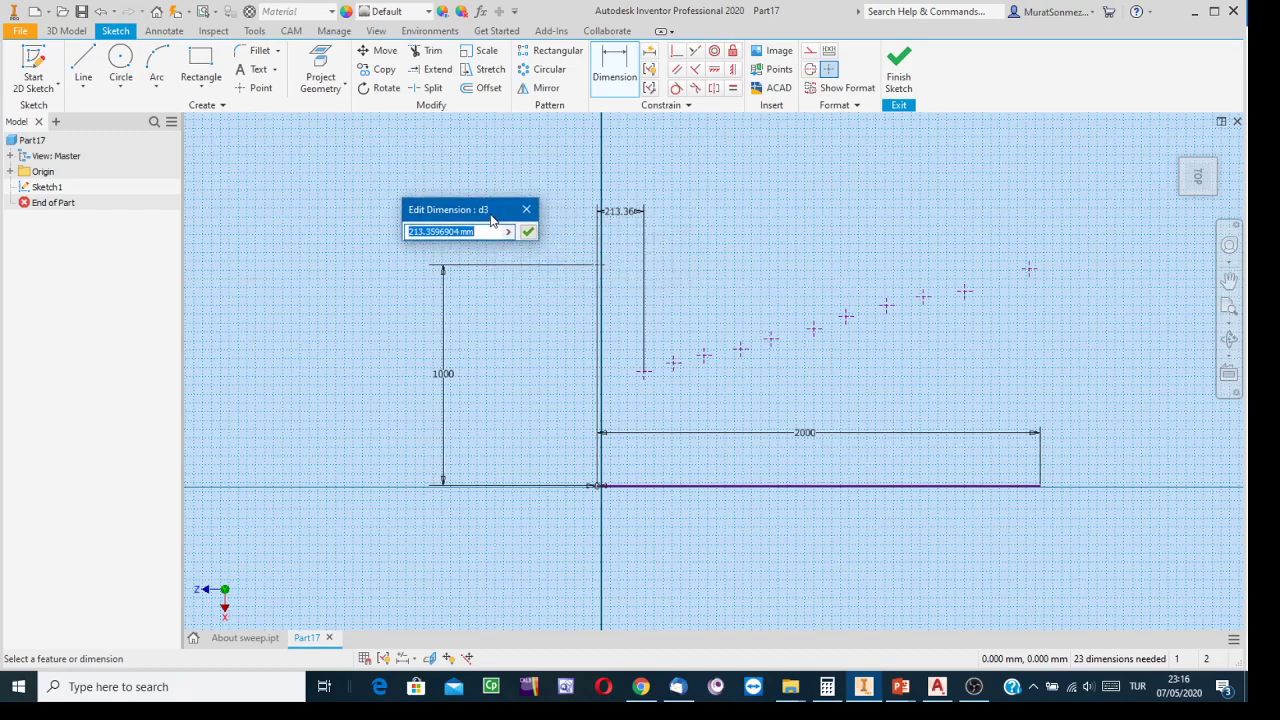
type("200")
key("Return")
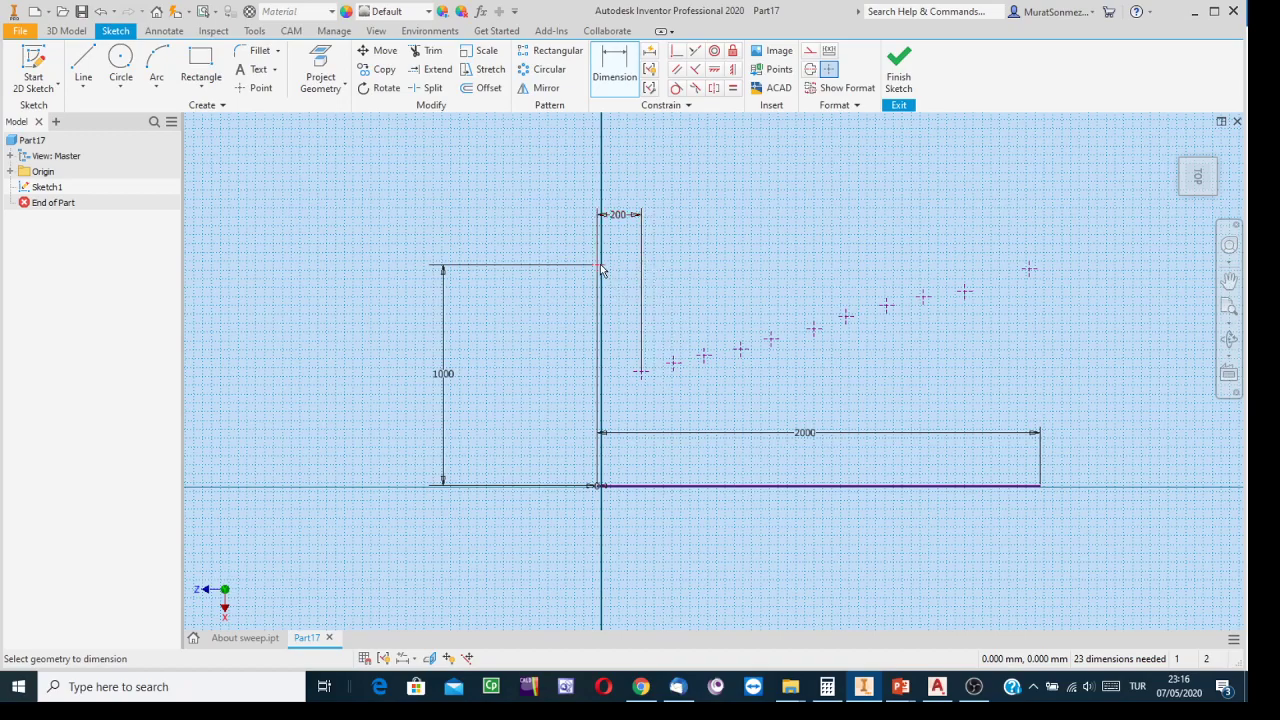
Step: Dimension the second sketch point's height above the horizontal line and set it to 1100 mm
left_click(645, 487)
left_click(642, 374)
left_click(538, 380)
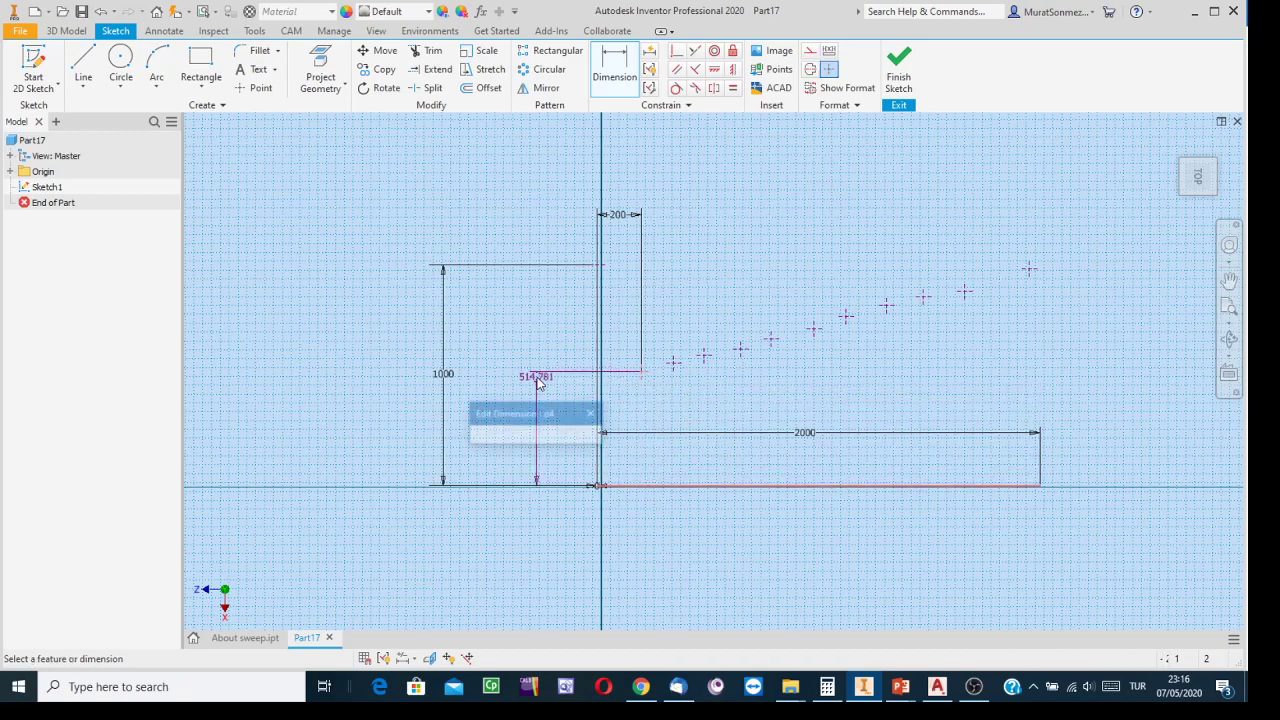
type("1100")
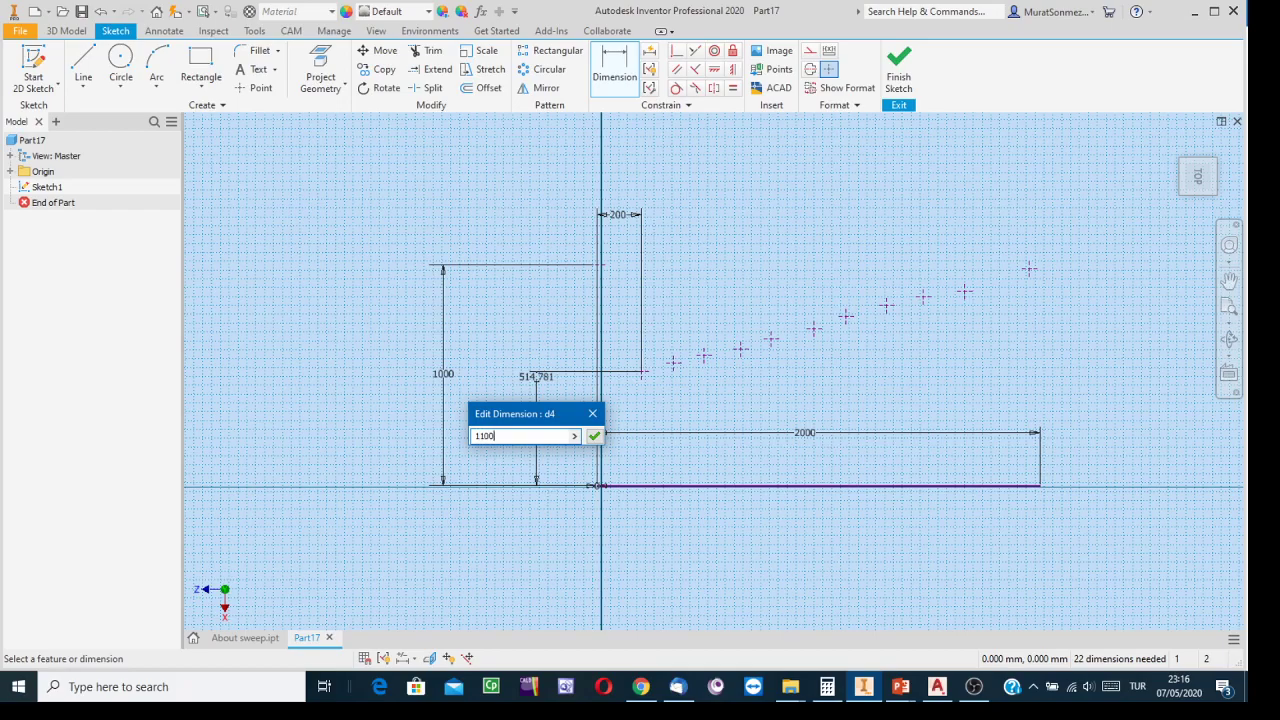
key("Return")
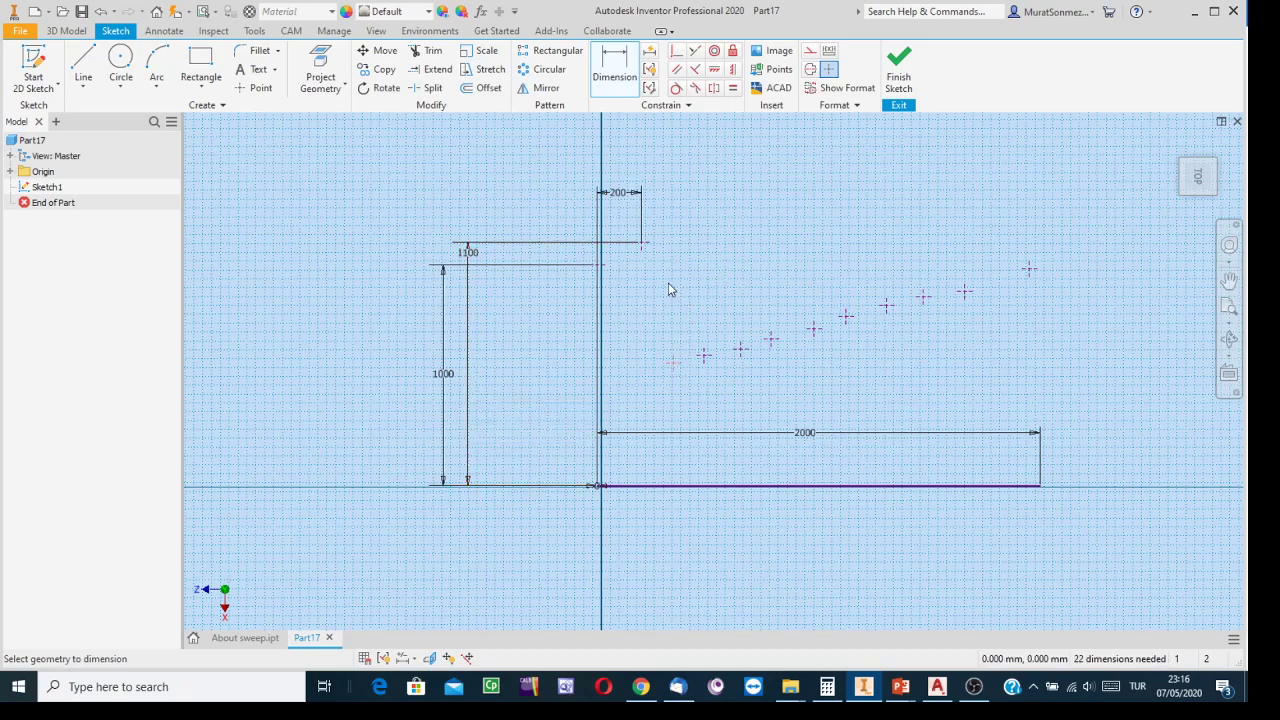
Step: Dimension the horizontal spacing between the second and third sketch points and set it to 200 mm
left_click(645, 248)
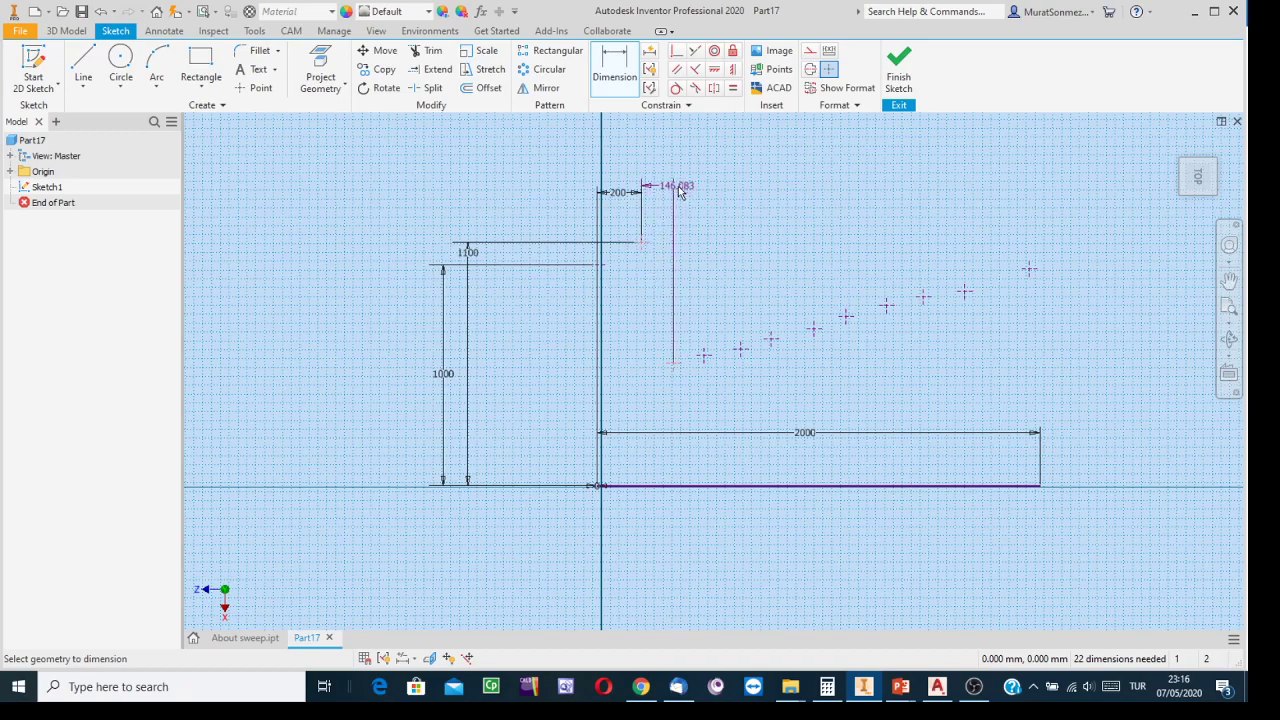
left_click(672, 166)
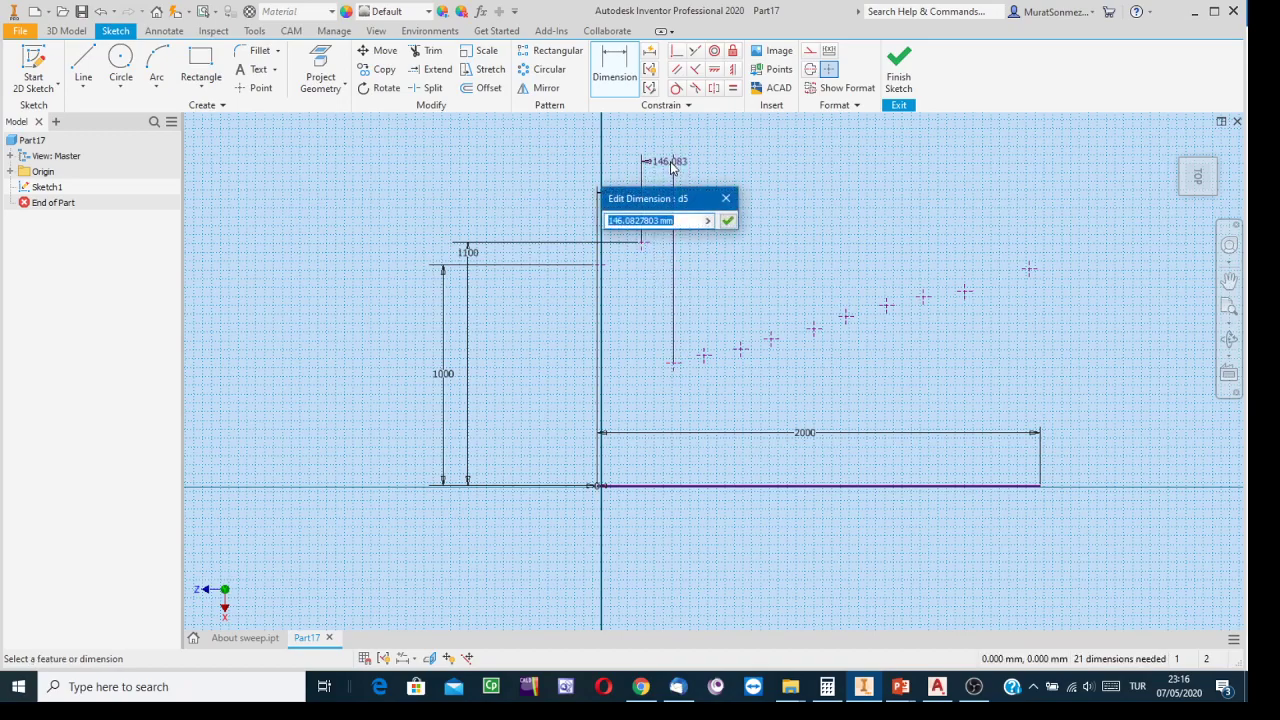
type("200")
key("Return")
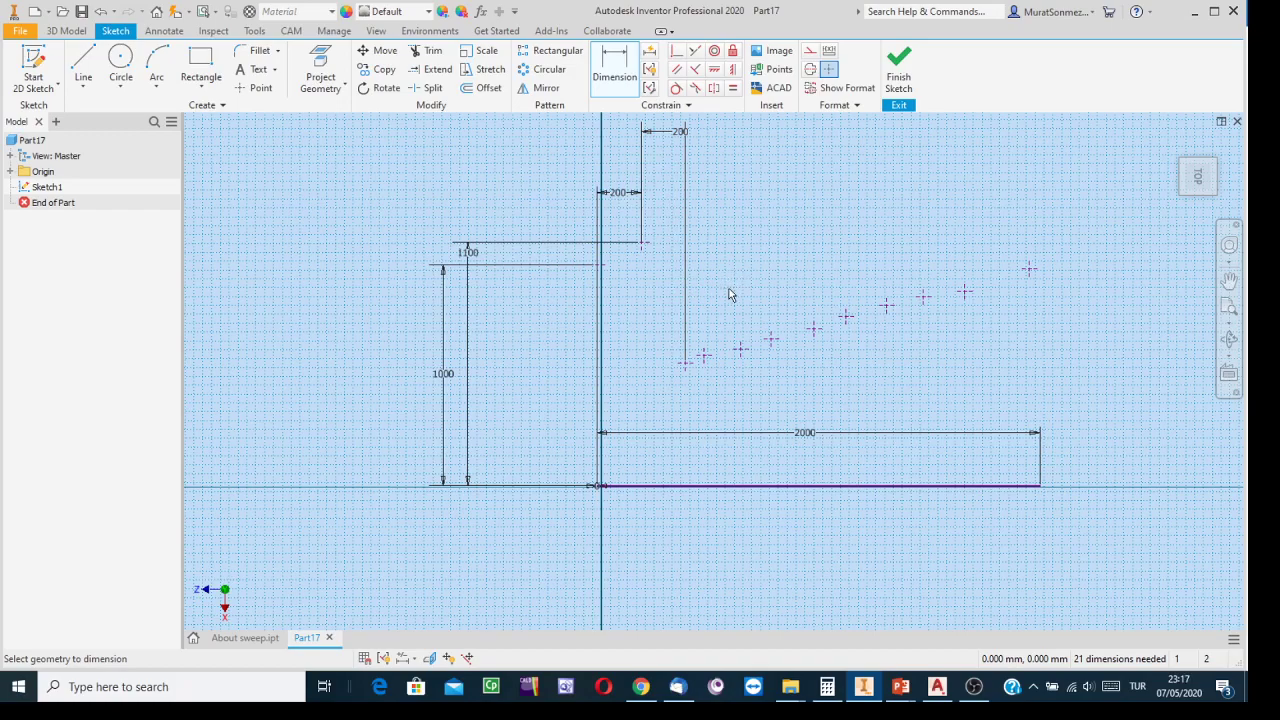
Step: Dimension the third sketch point's height above the horizontal line and set it to 1260 mm
left_click(687, 365)
left_click(697, 486)
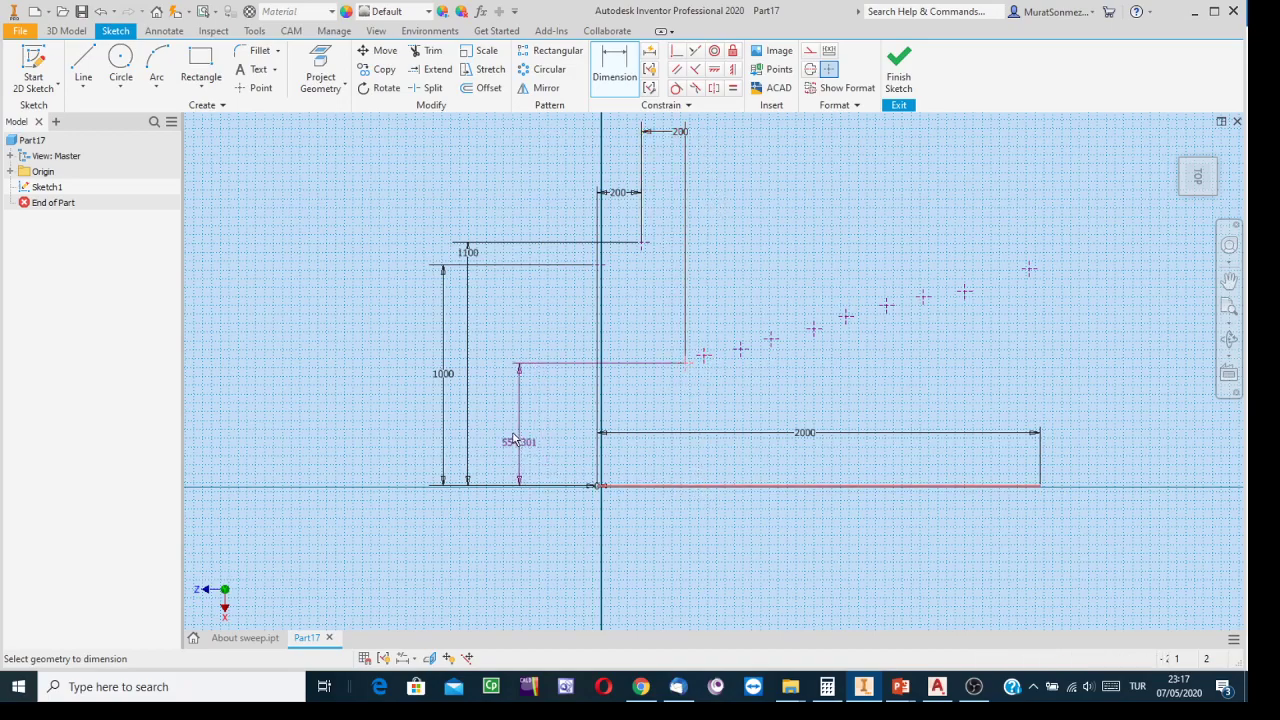
left_click(508, 422)
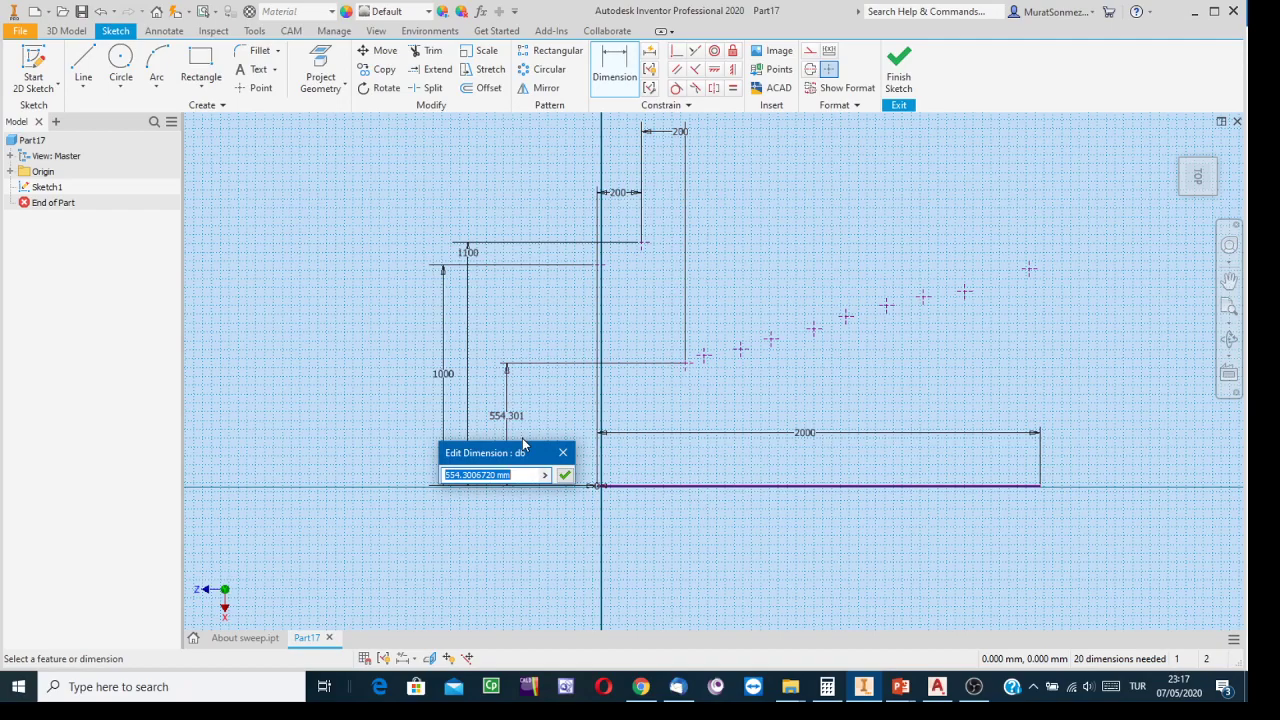
type("1260")
key("Return")
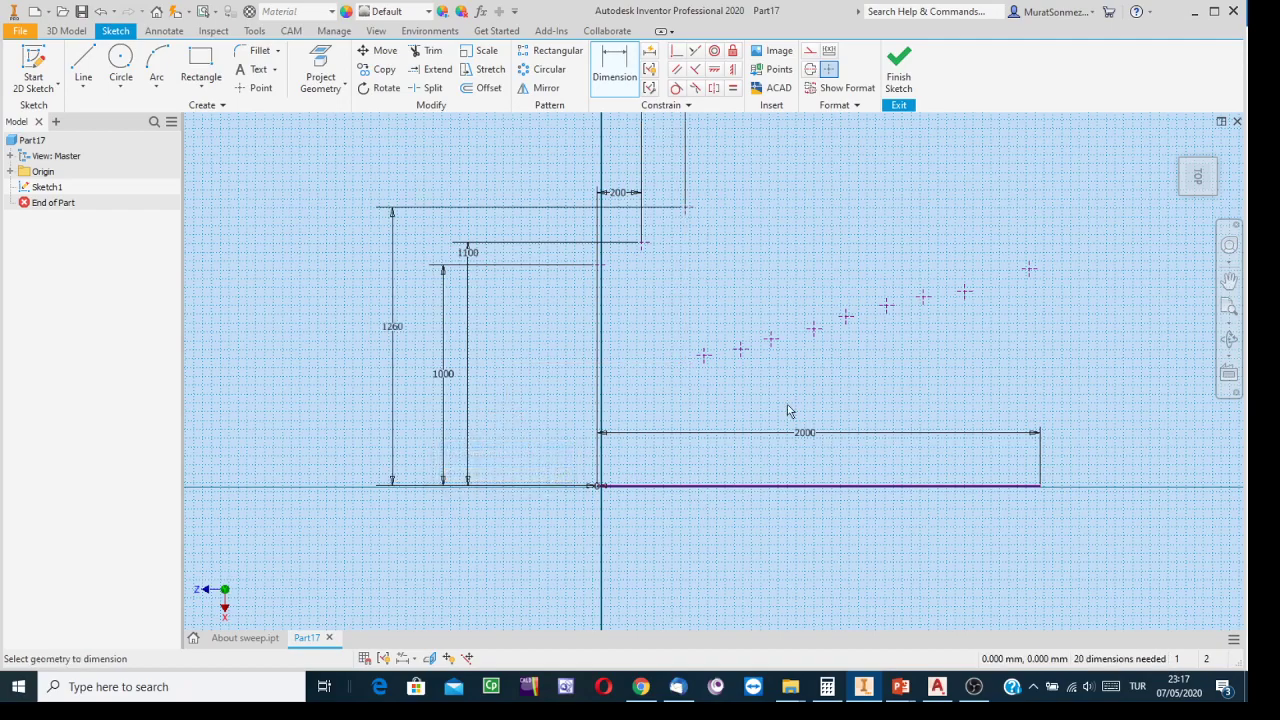
Step: Dimension the fourth sketch point's height above the horizontal line and set it to 1300 mm
middle_click_drag(765, 253, 729, 359)
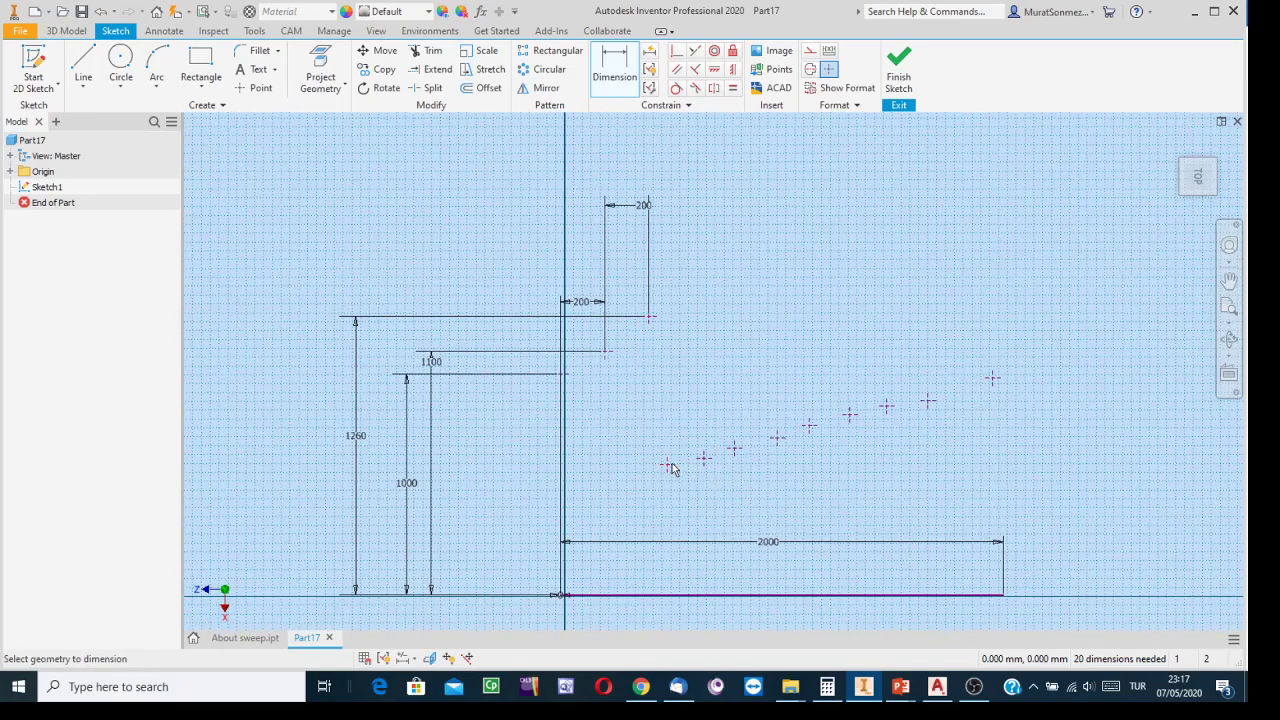
left_click(674, 592)
left_click(668, 465)
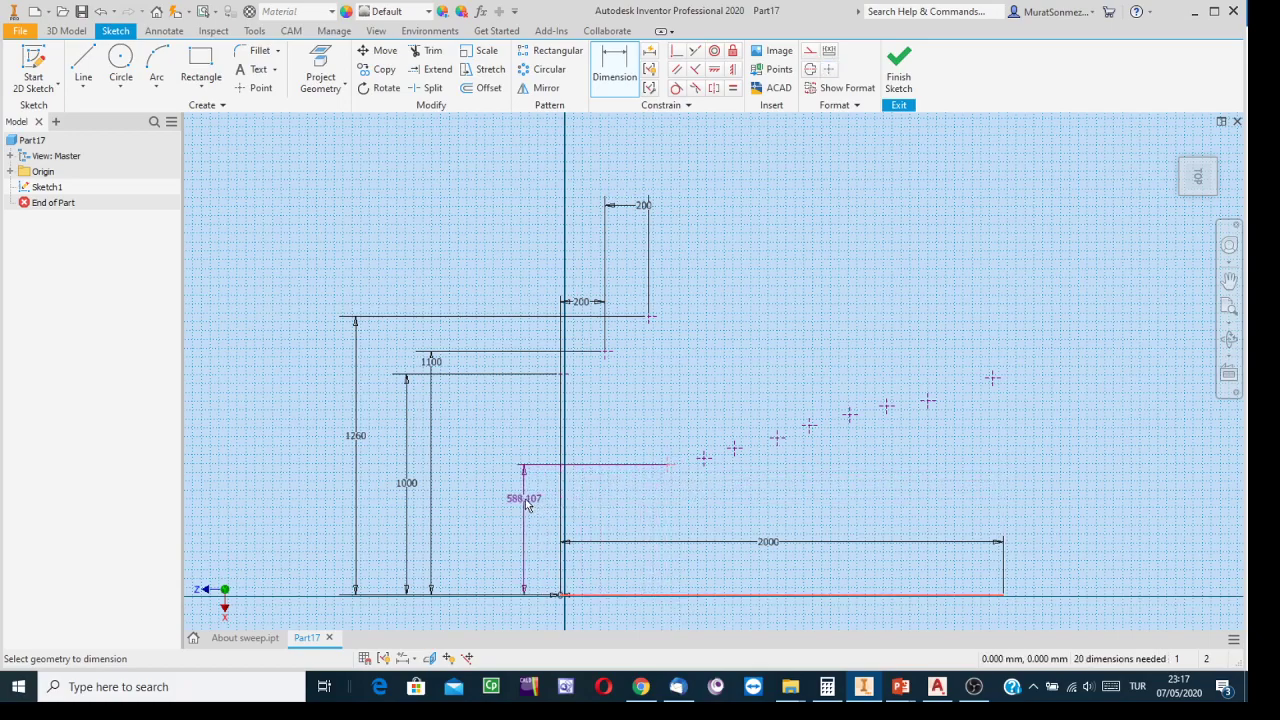
left_click(519, 506)
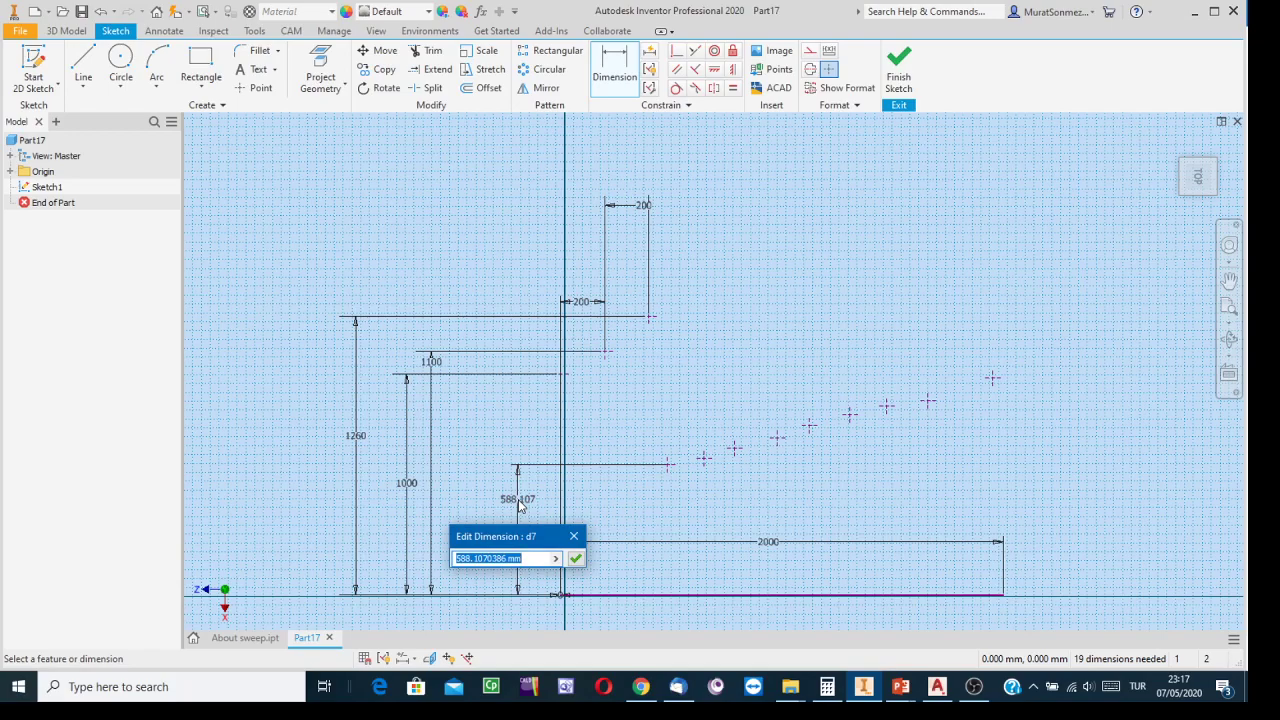
type("1300")
key("Return")
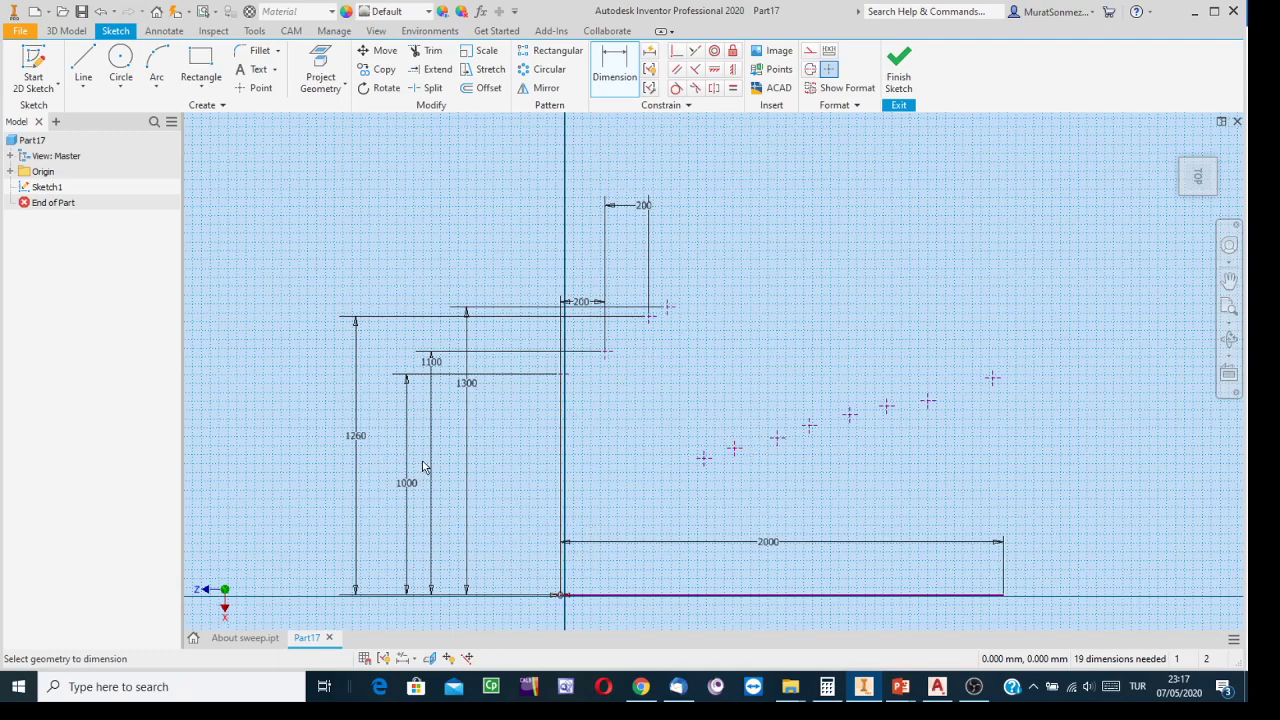
Step: Change the fourth sketch point's height dimension to 1340 mm
double_click(467, 388)
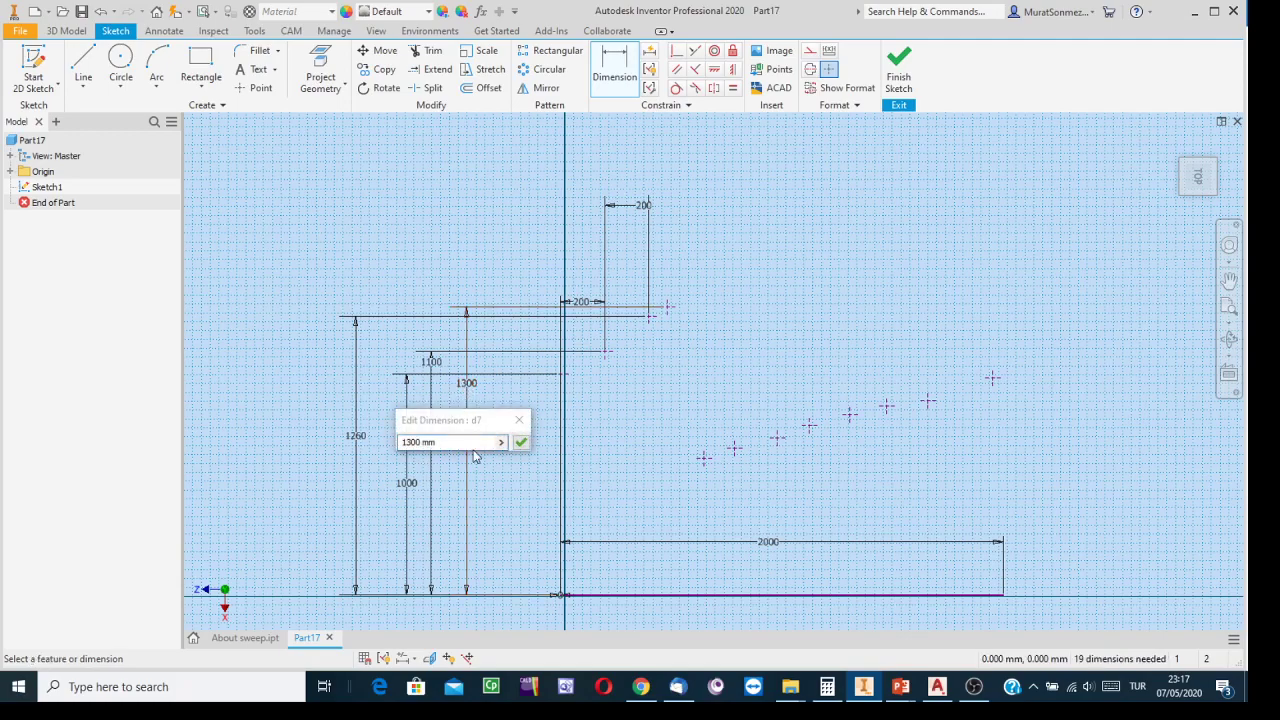
left_click(405, 442)
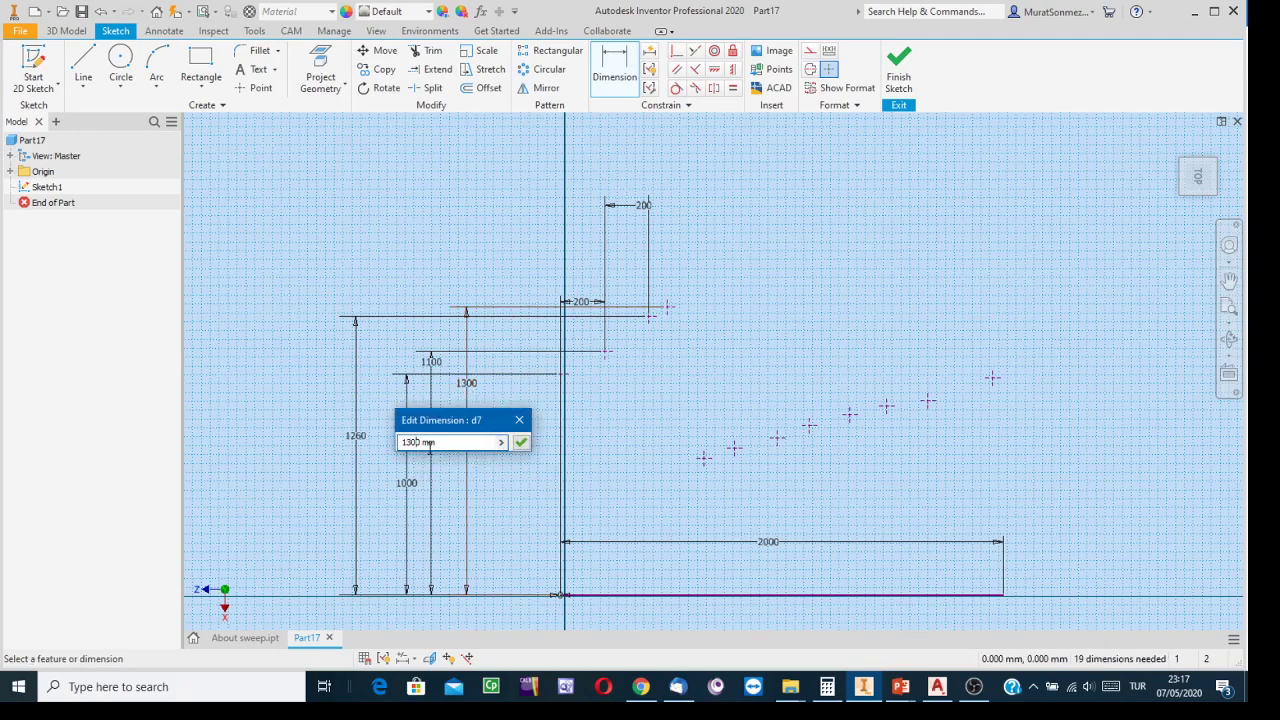
type("4")
left_click(521, 442)
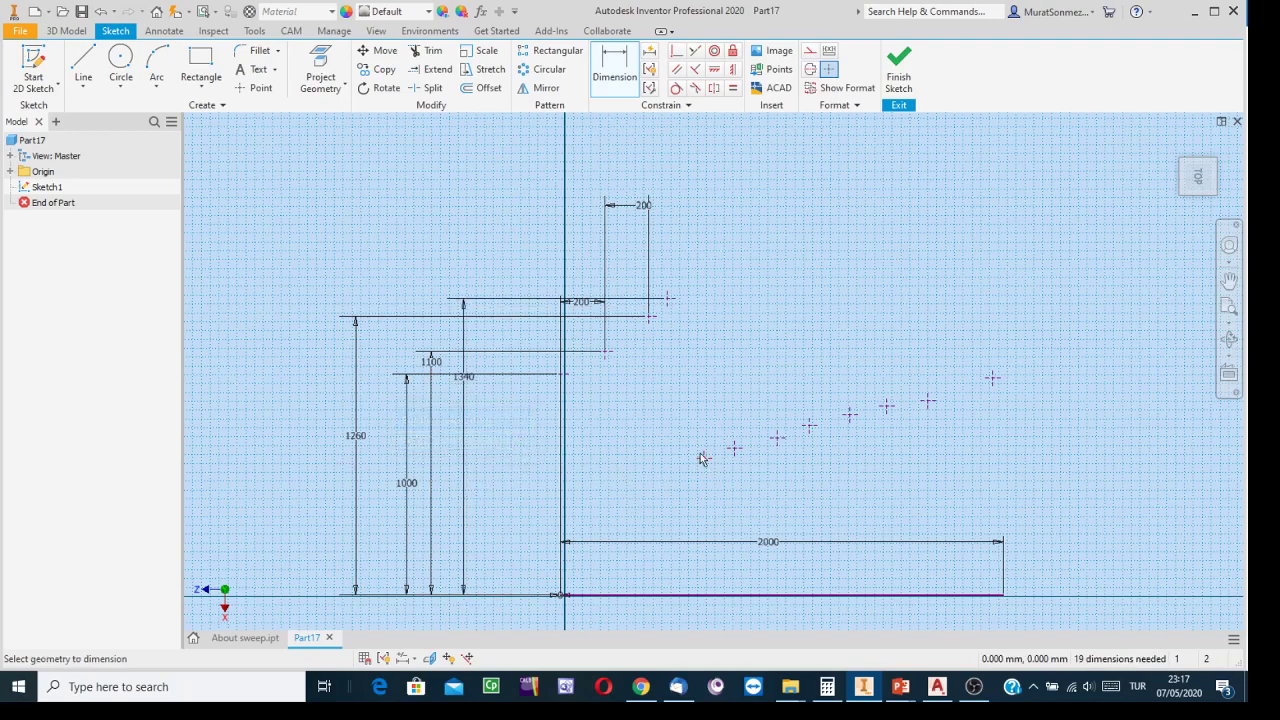
Step: Dimension the horizontal spacing between the third and fourth sketch points and set it to 200 mm
left_click(668, 299)
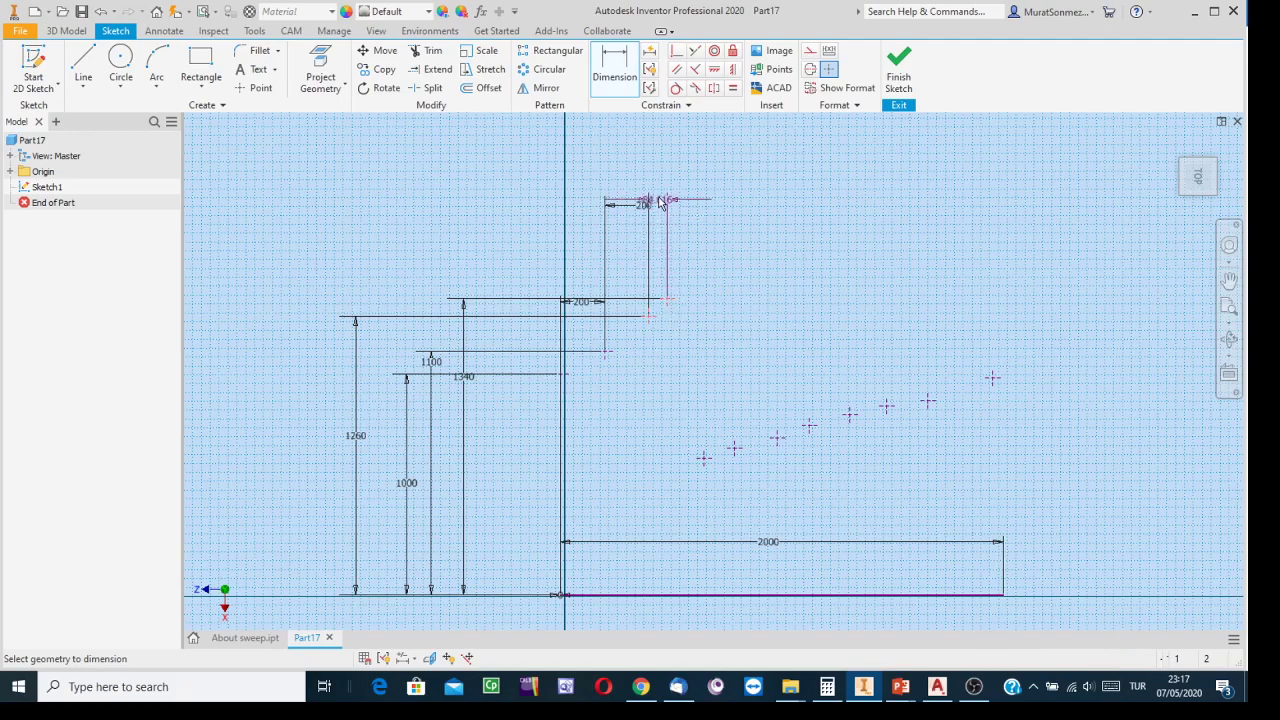
left_click(655, 182)
type("20")
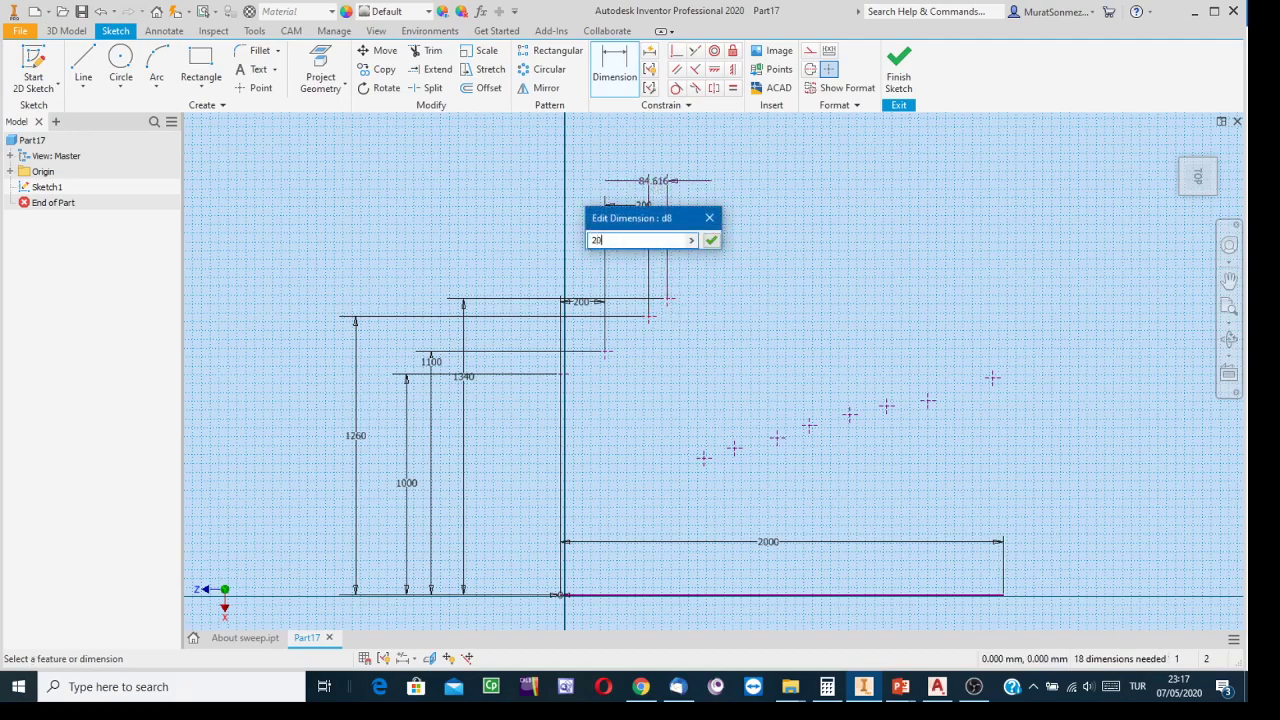
type("0")
key("Return")
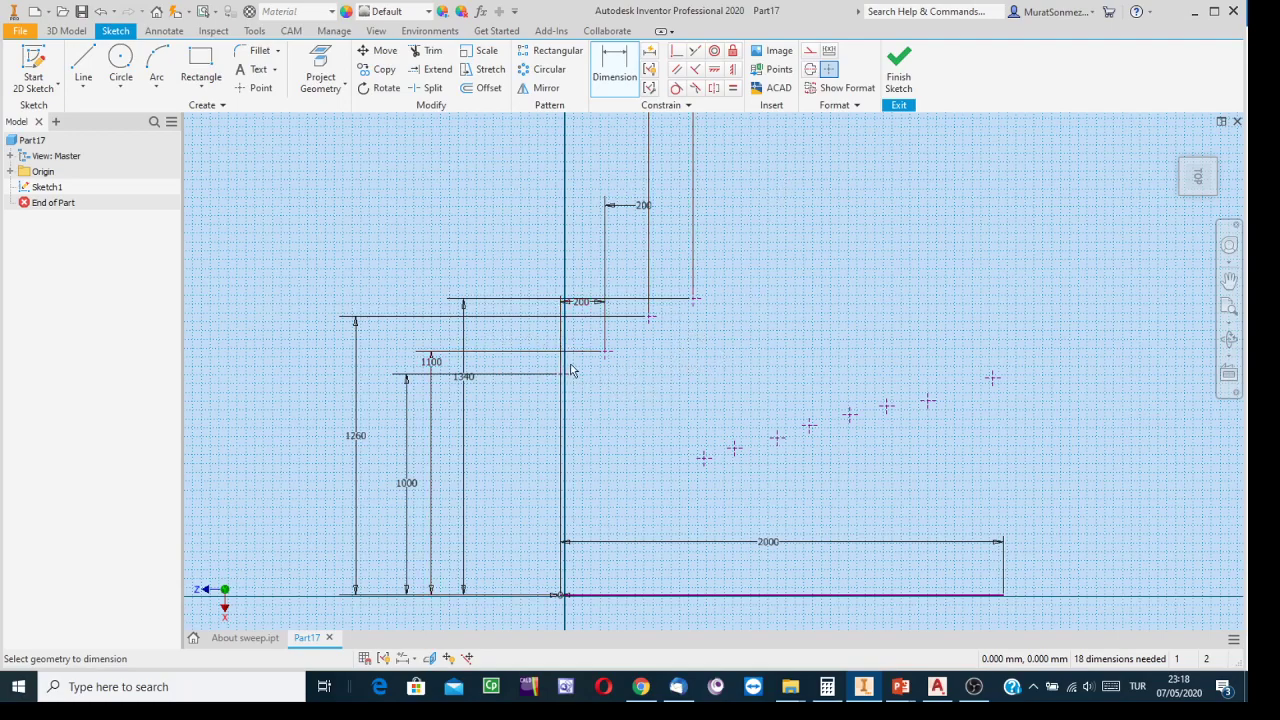
Step: Dimension the fifth sketch point's height above the horizontal line and set it to 1400 mm
left_click(735, 451)
left_click(727, 597)
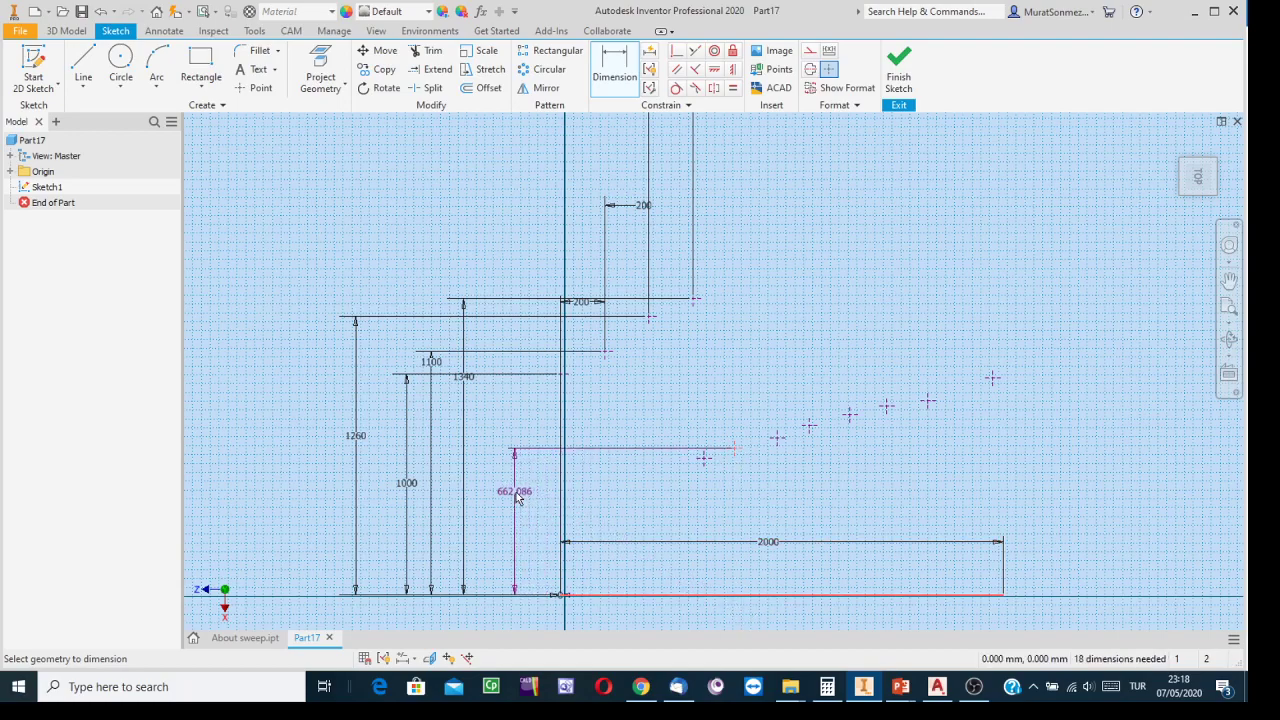
left_click(516, 497)
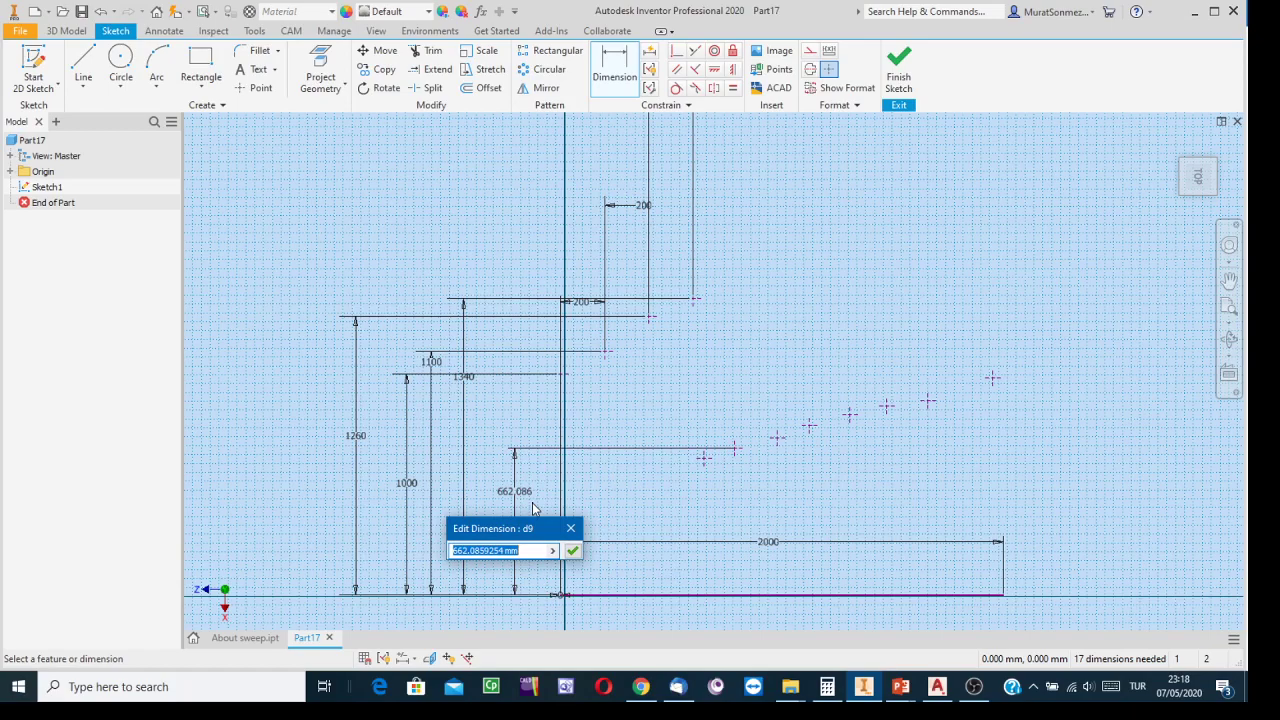
type("1400")
key("Return")
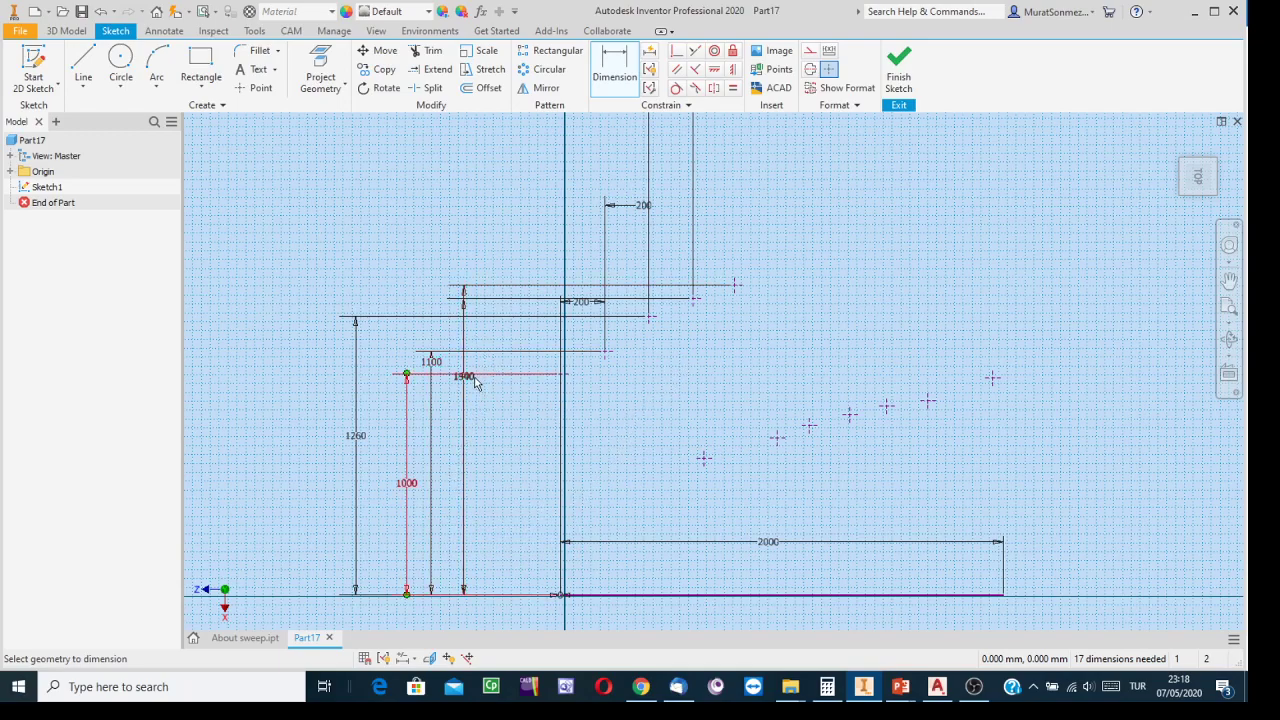
Step: Change the fifth sketch point's height dimension to 1500 mm
scroll(474, 381, "up", 3)
scroll(471, 380, "down", 10)
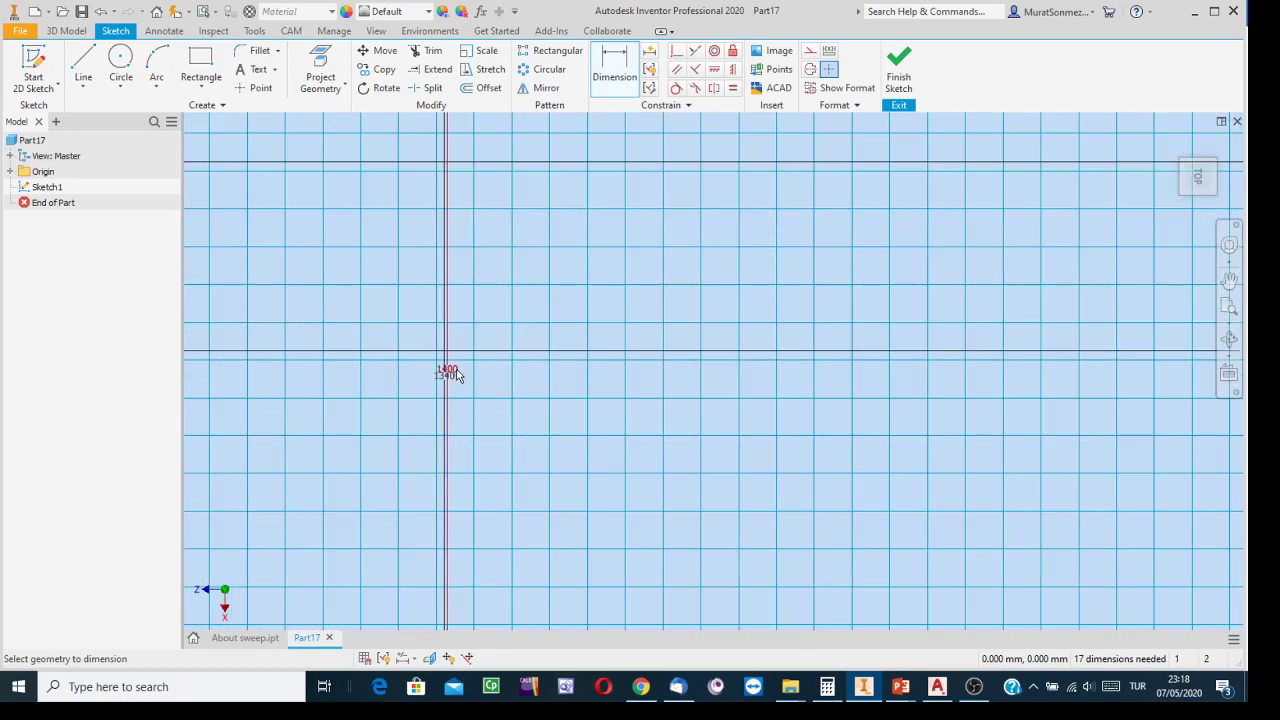
left_click(457, 374)
left_click_drag(446, 429, 367, 432)
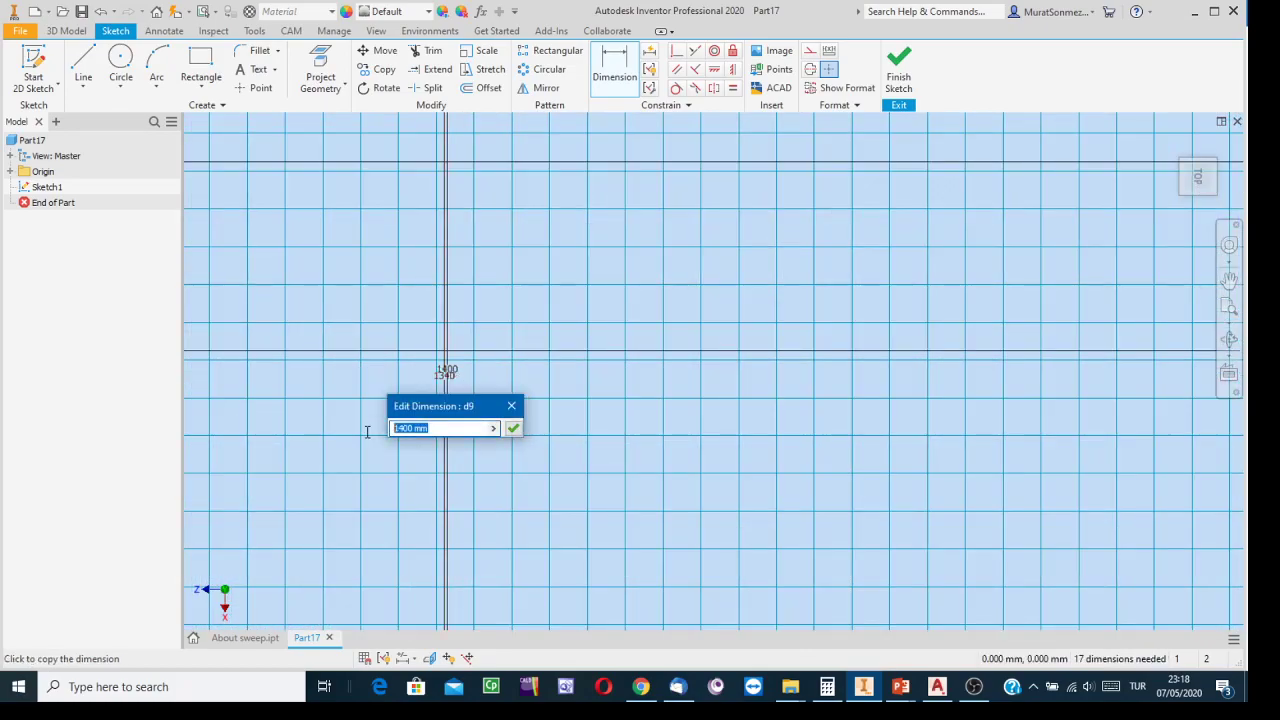
type("500")
key("Return")
Step: Dimension the horizontal spacing between the fourth and fifth sketch points and set it to 200 mm
scroll(674, 400, "down", 5)
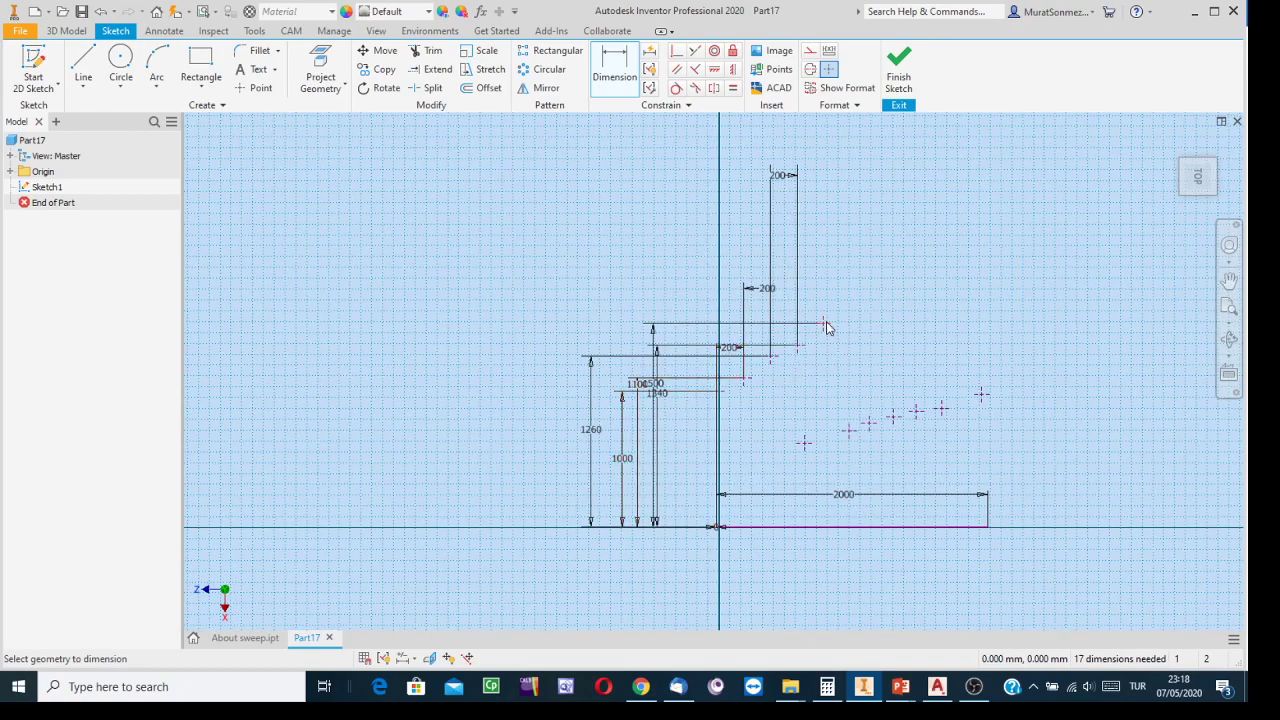
left_click(800, 345)
left_click(815, 268)
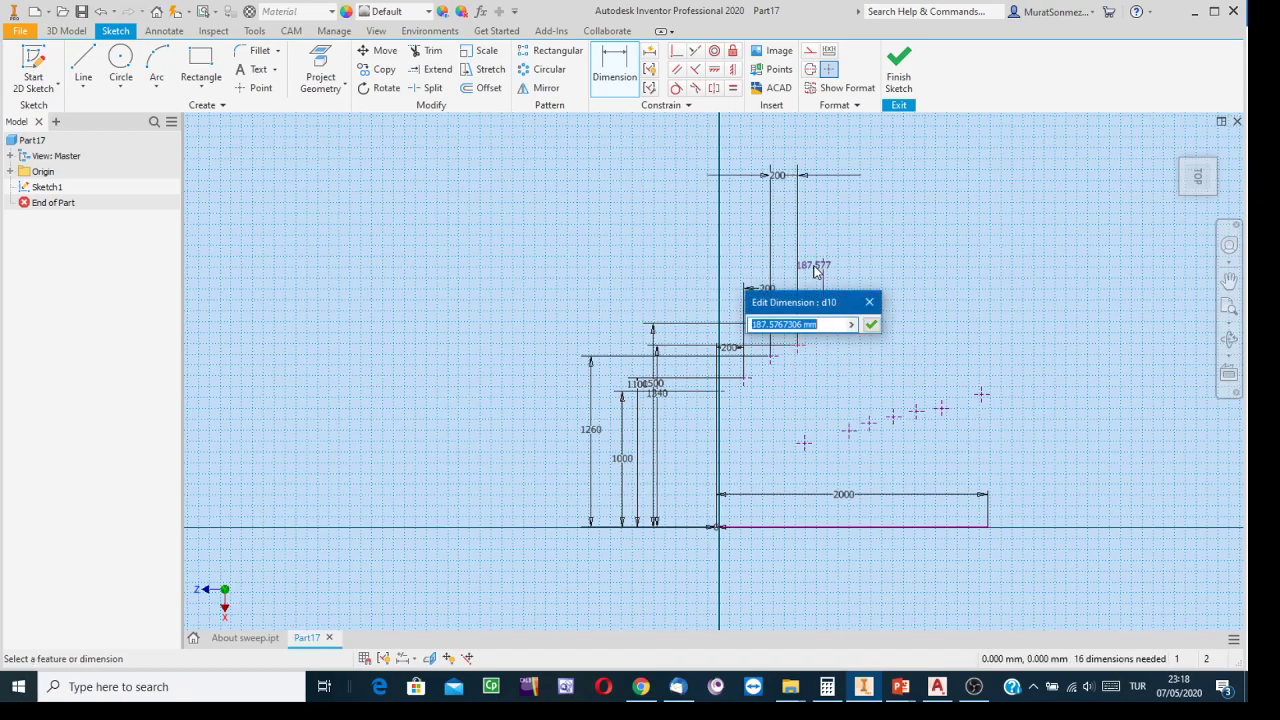
type("200")
key("Return")
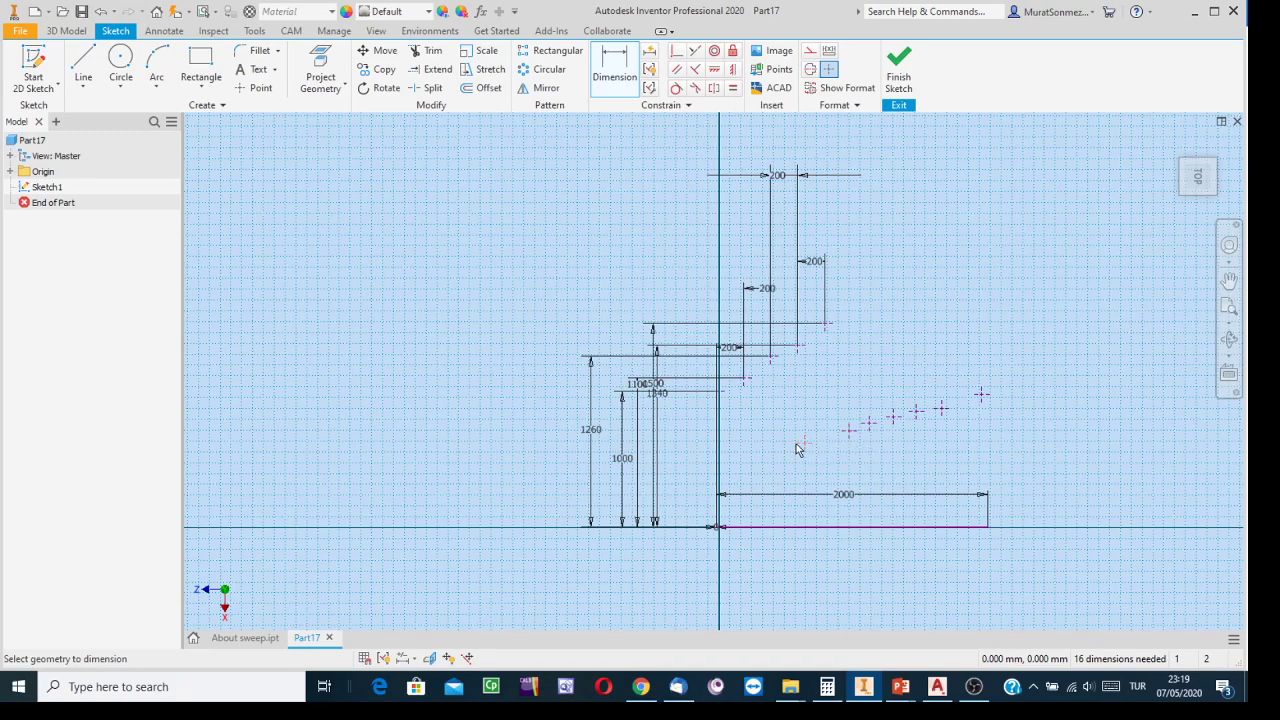
Step: Delete the two undimensioned sketch points nearest the fifth point, keeping the remaining undimensioned points of the row
key("Escape")
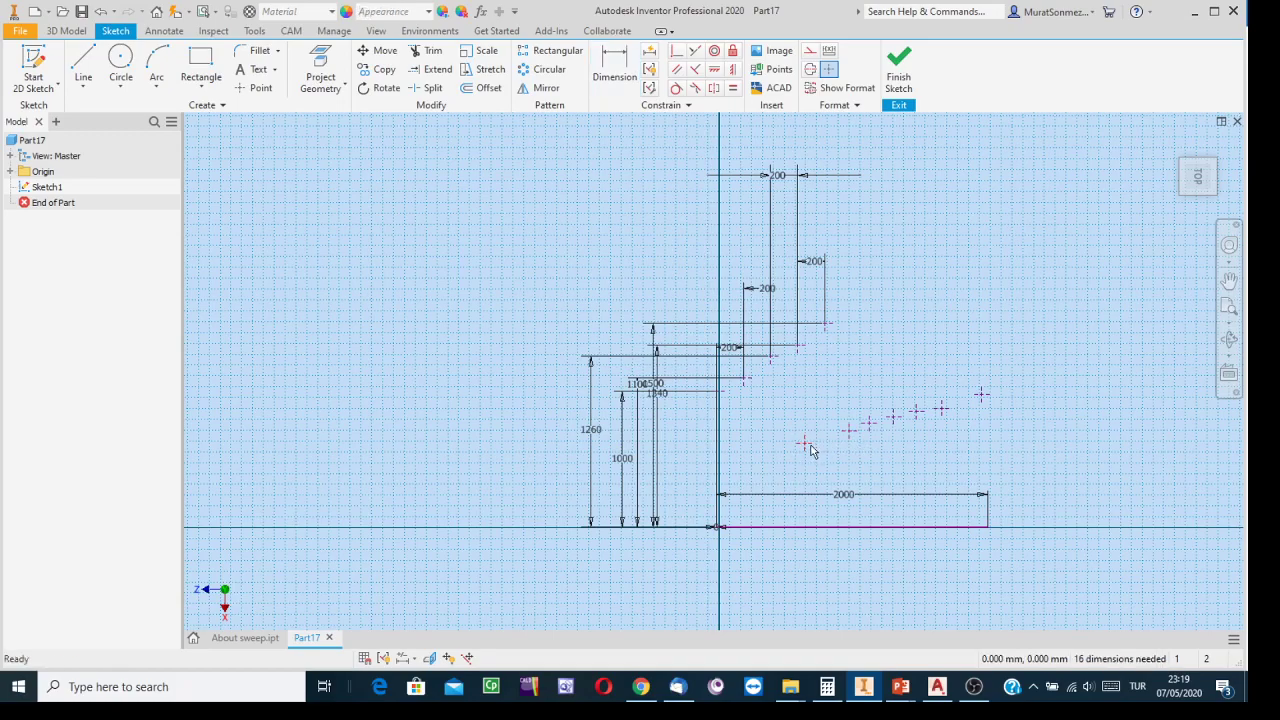
left_click(806, 445)
key("Delete")
left_click(849, 431)
key("Delete")
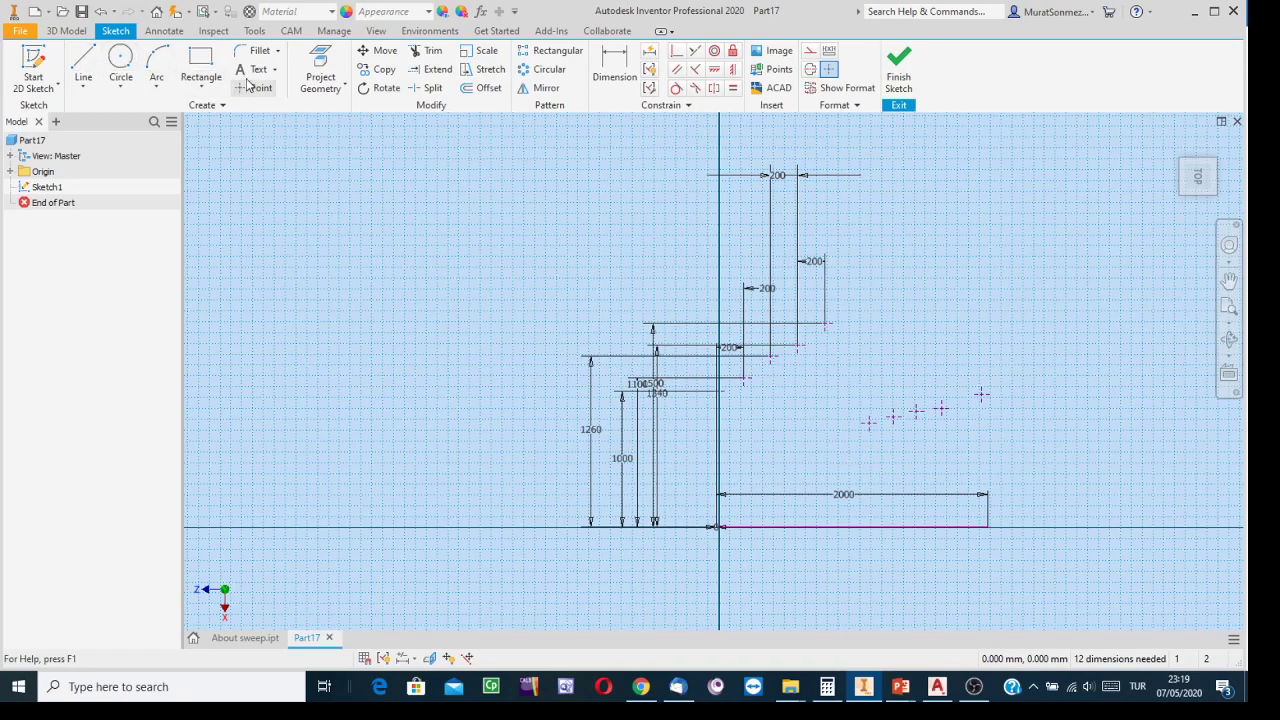
Step: Dimension the horizontal spacing between the fifth and sixth sketch points and set it to 200 mm
left_click(628, 68)
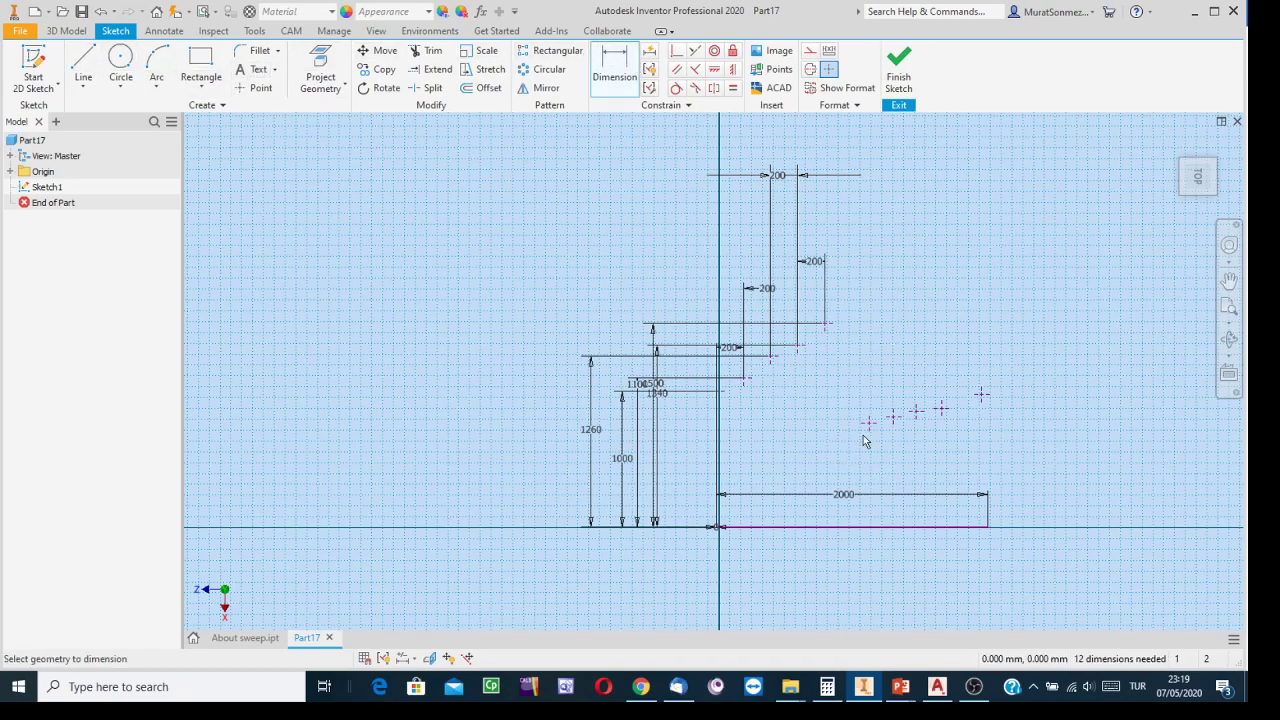
left_click(827, 330)
left_click(853, 230)
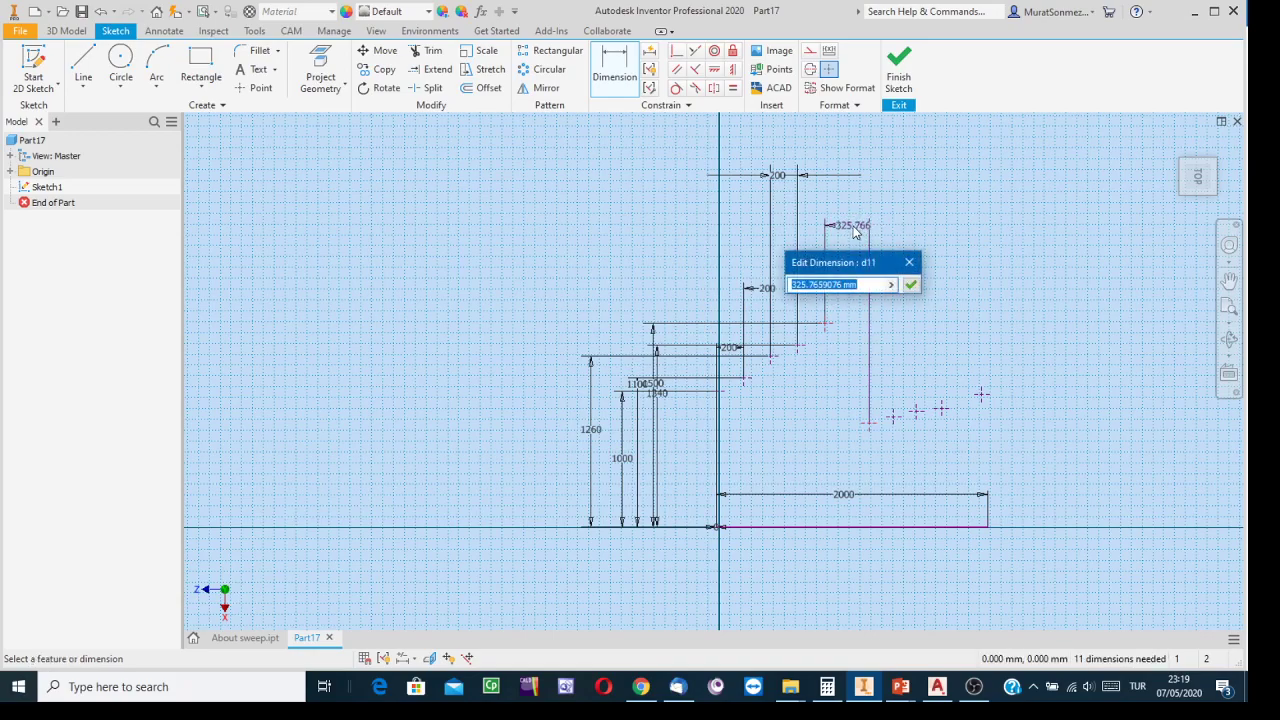
type("200")
key("Return")
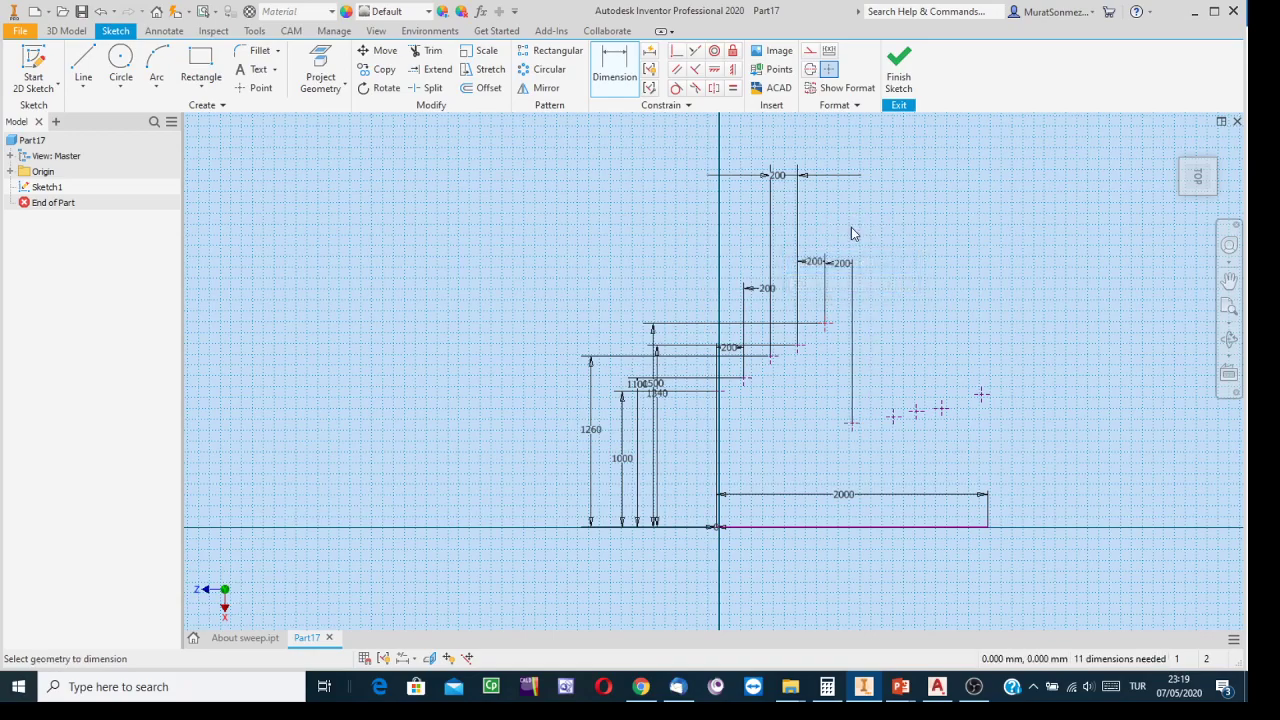
Step: Dimension the horizontal spacing between the sixth and seventh sketch points and set it to 200 mm
left_click(893, 417)
left_click(851, 422)
left_click(873, 467)
type("200")
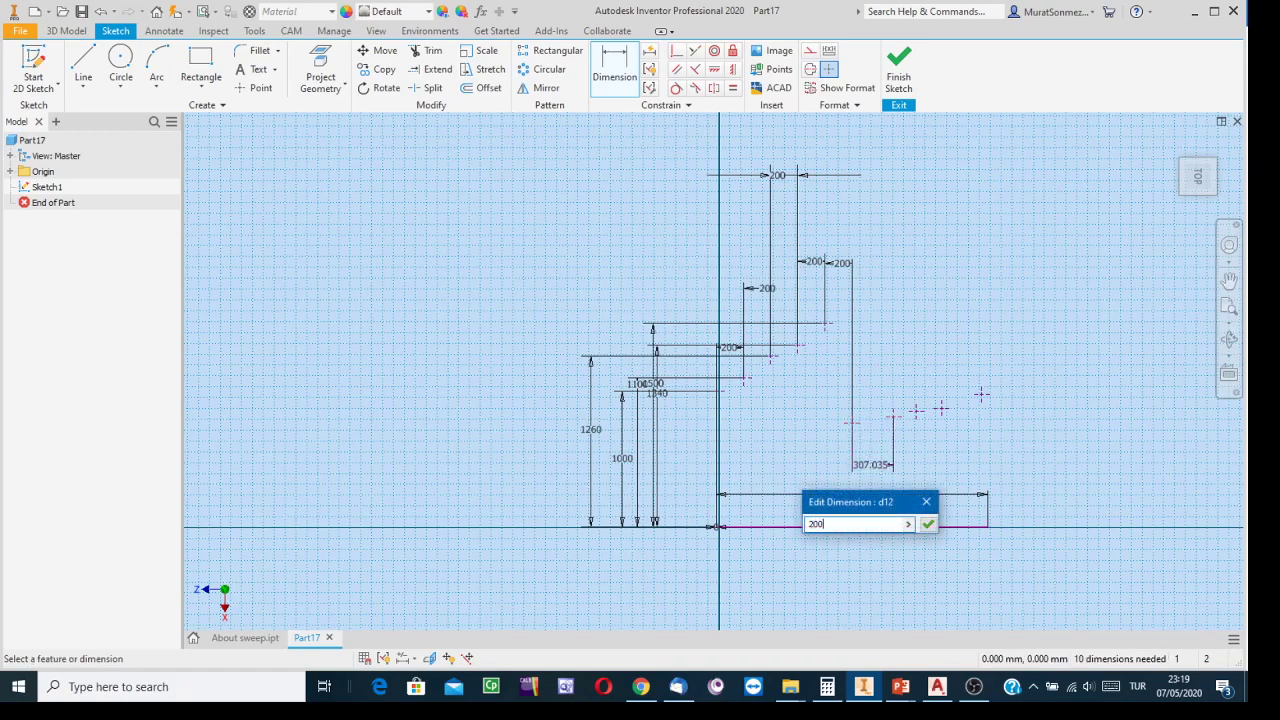
key("Return")
Step: Dimension the horizontal spacing between the seventh and eighth sketch points and set it to 200 mm
left_click(915, 411)
left_click(879, 428)
left_click(908, 459)
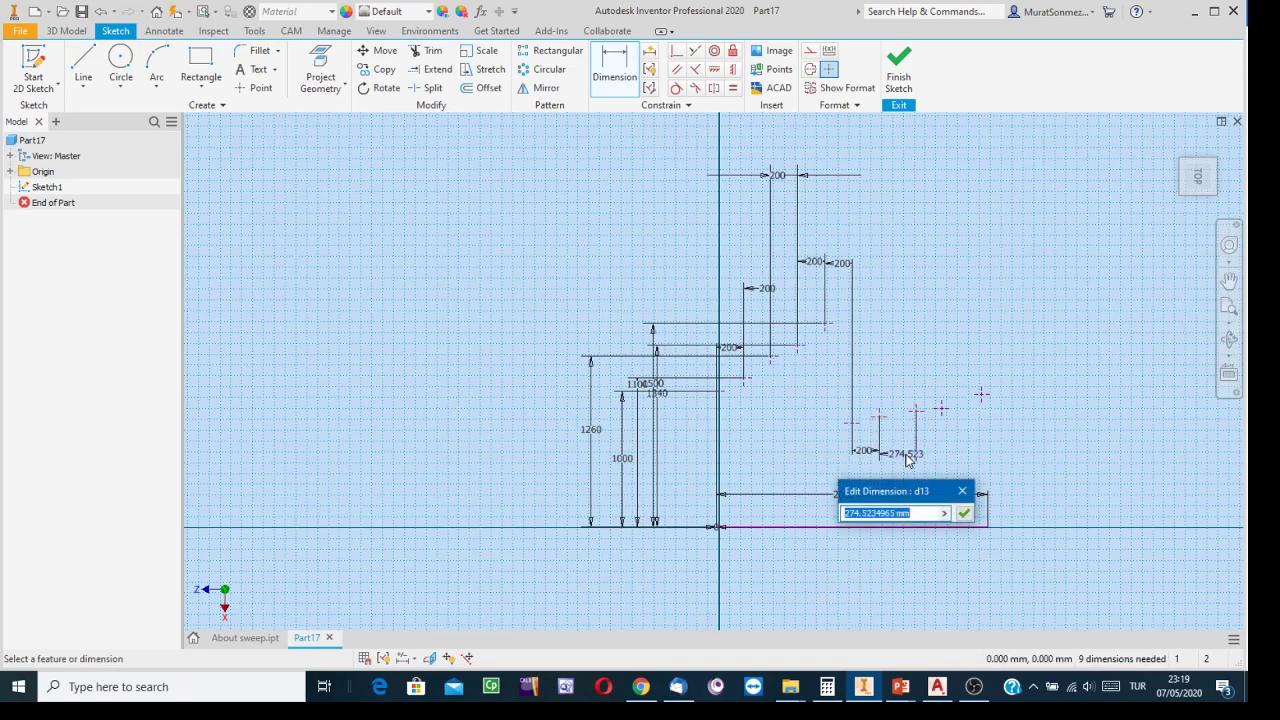
type("200")
key("Return")
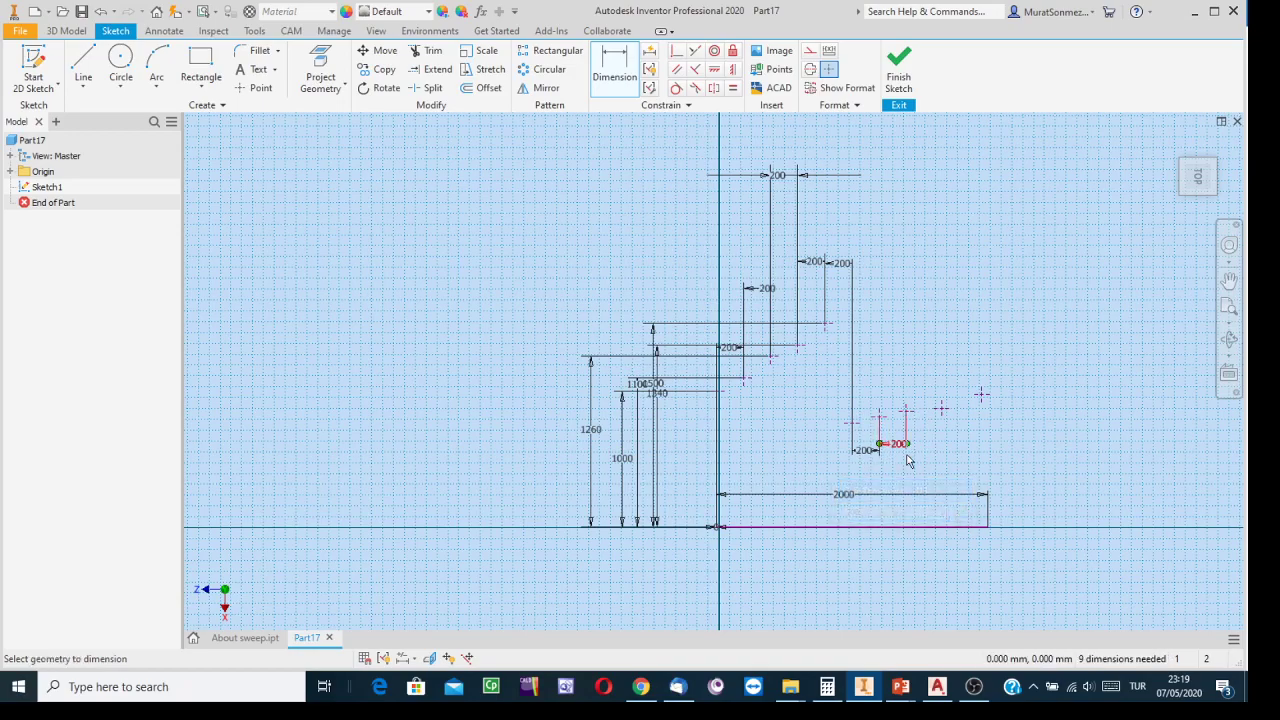
Step: Dimension the horizontal spacing between the eighth and ninth sketch points and set it to 200 mm
left_click(943, 414)
left_click(907, 421)
left_click(929, 458)
type("200")
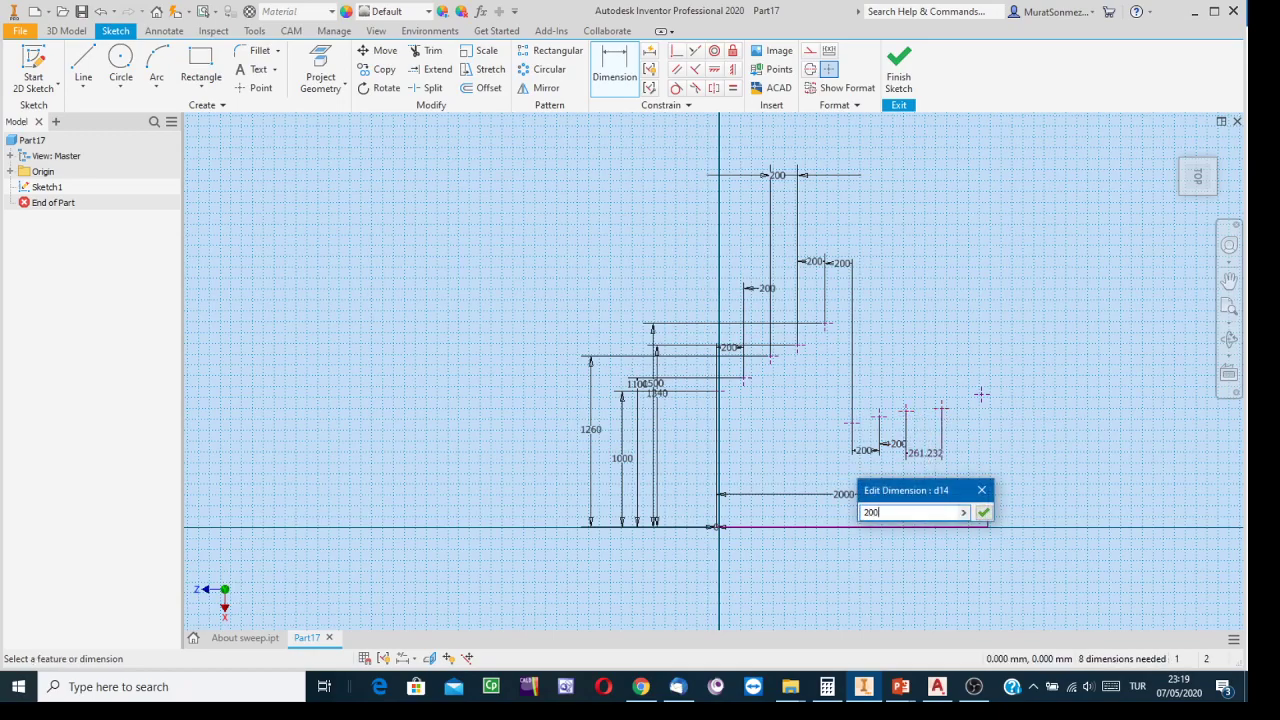
key("Return")
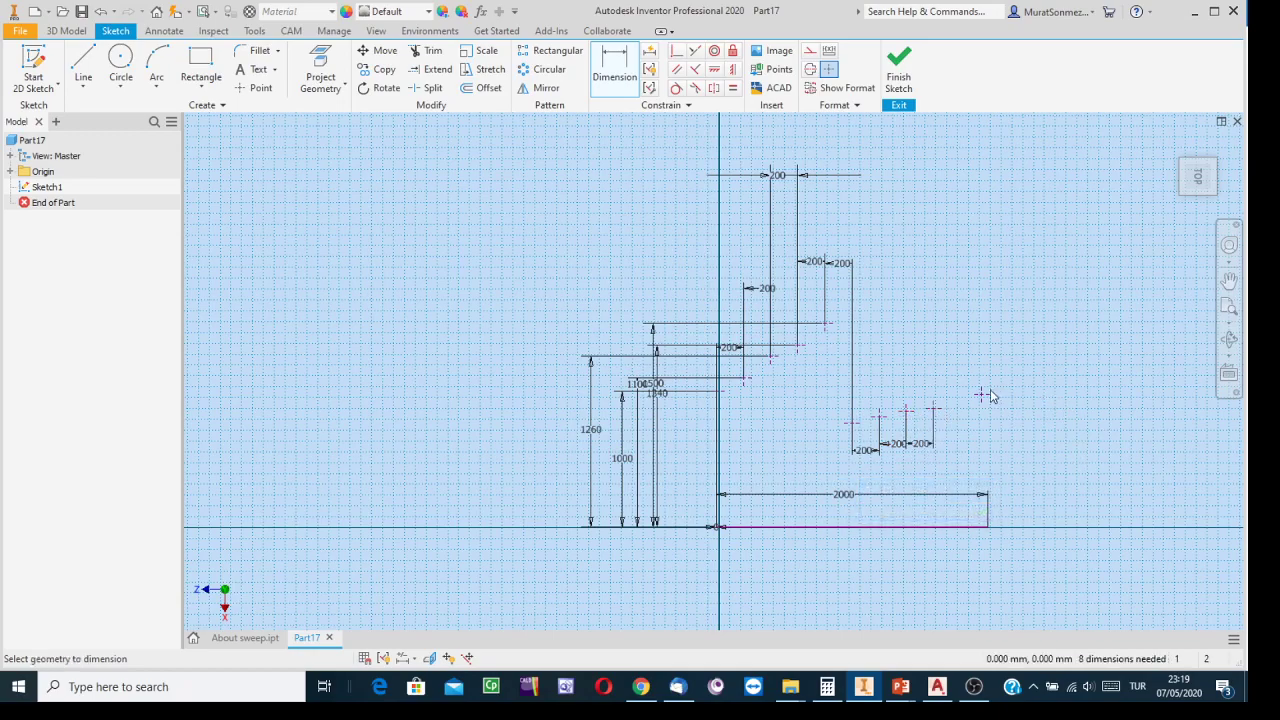
Step: Dimension the horizontal spacing between the ninth and tenth sketch points and set it to 200 mm
left_click(933, 408)
left_click(981, 394)
left_click(964, 472)
type("20")
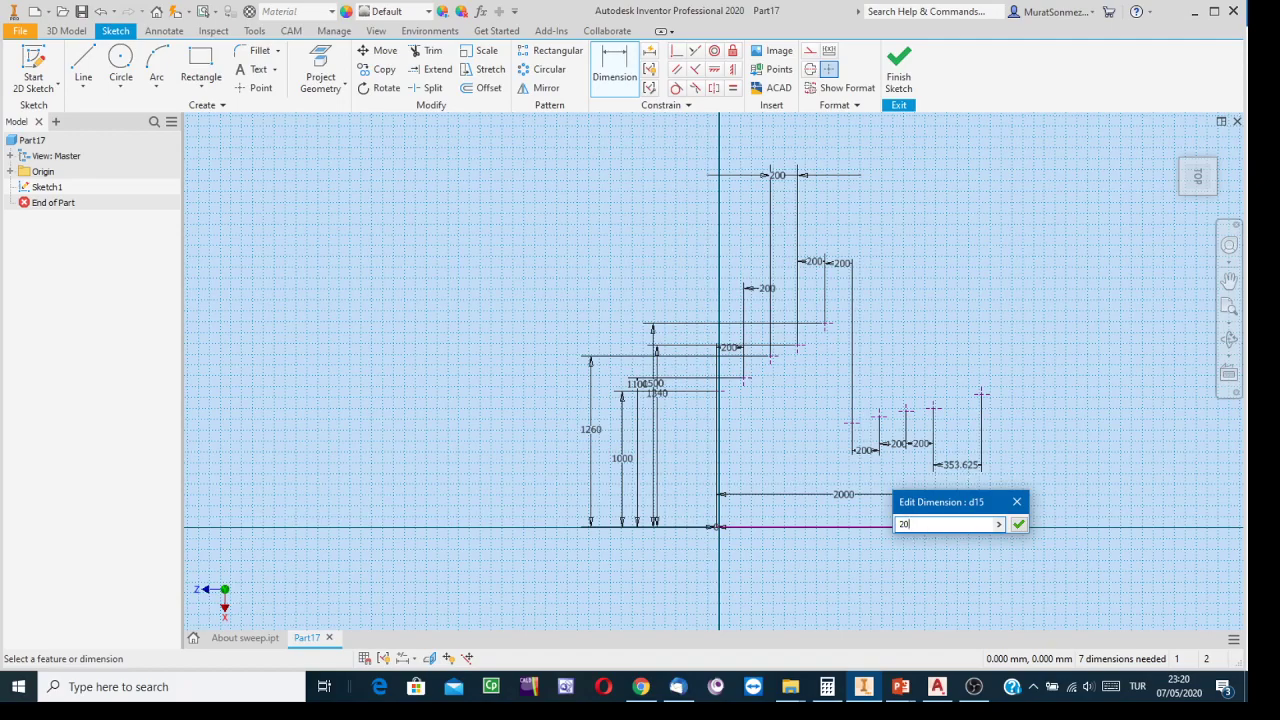
type("0")
key("Return")
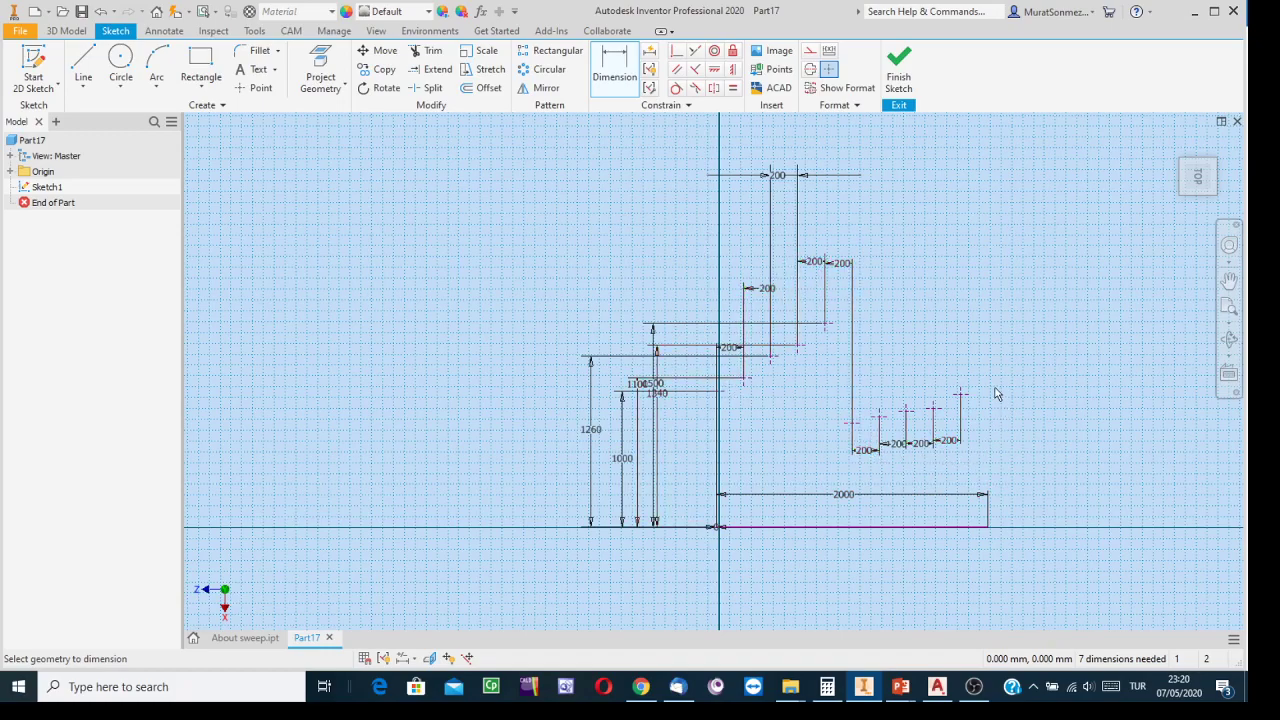
Step: Add an eleventh sketch point above and beyond the tenth and set its horizontal spacing from the tenth to 200 mm
left_click(256, 88)
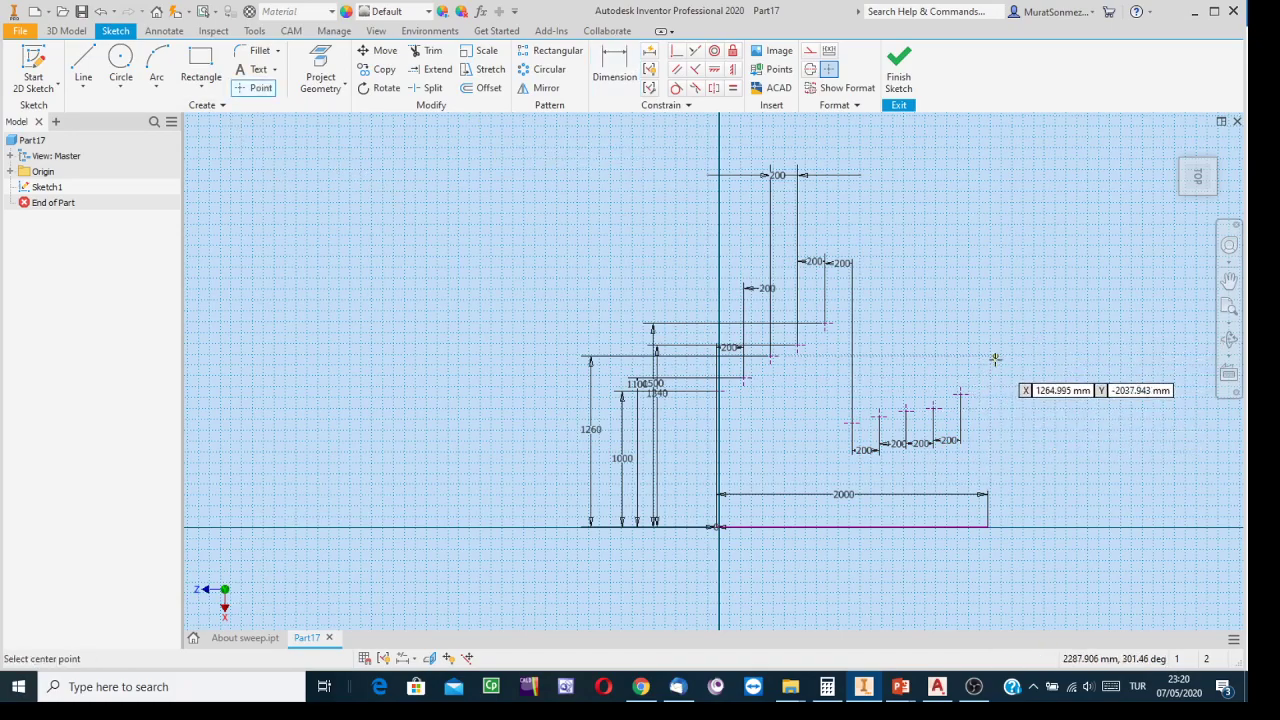
left_click(1029, 276)
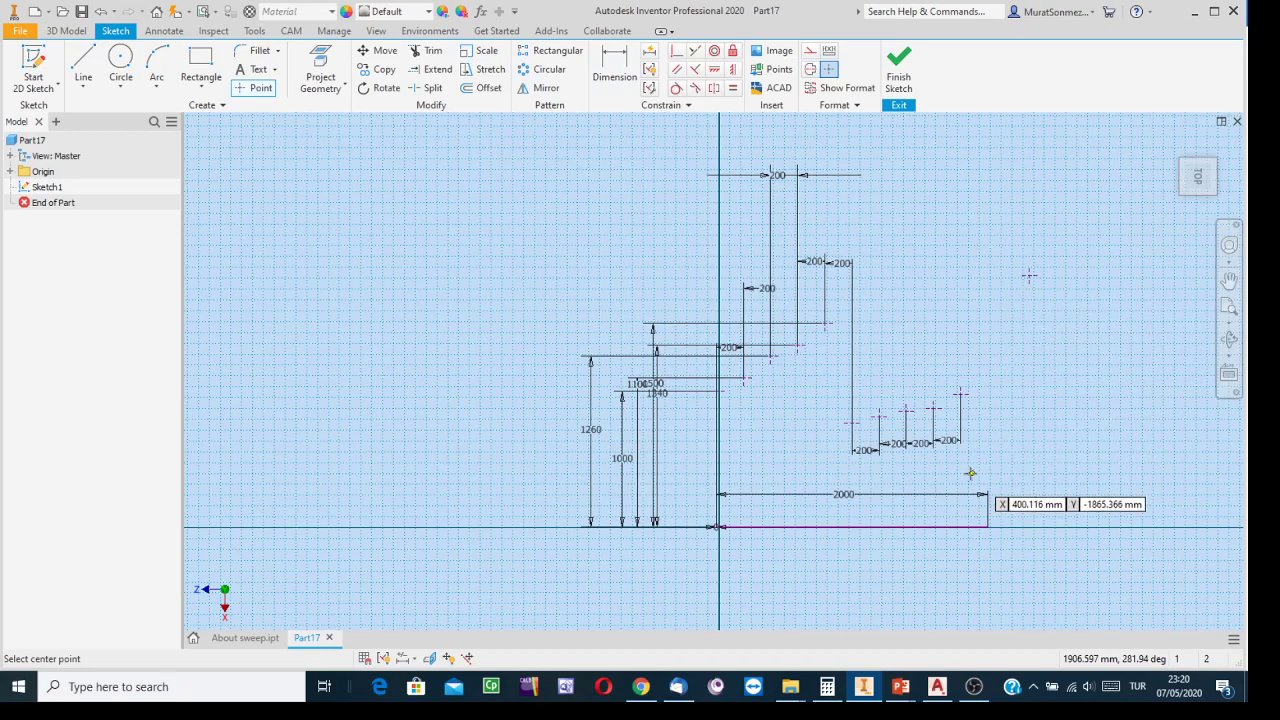
left_click(614, 64)
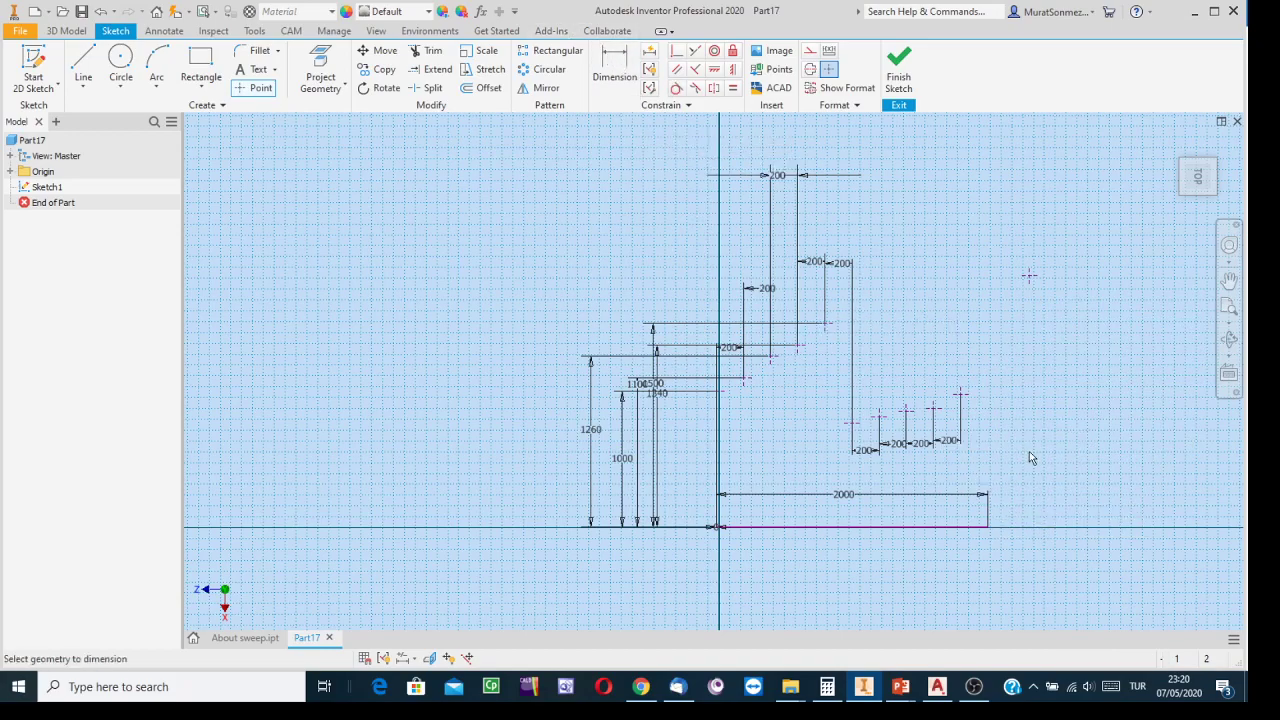
left_click(1029, 276)
left_click(992, 208)
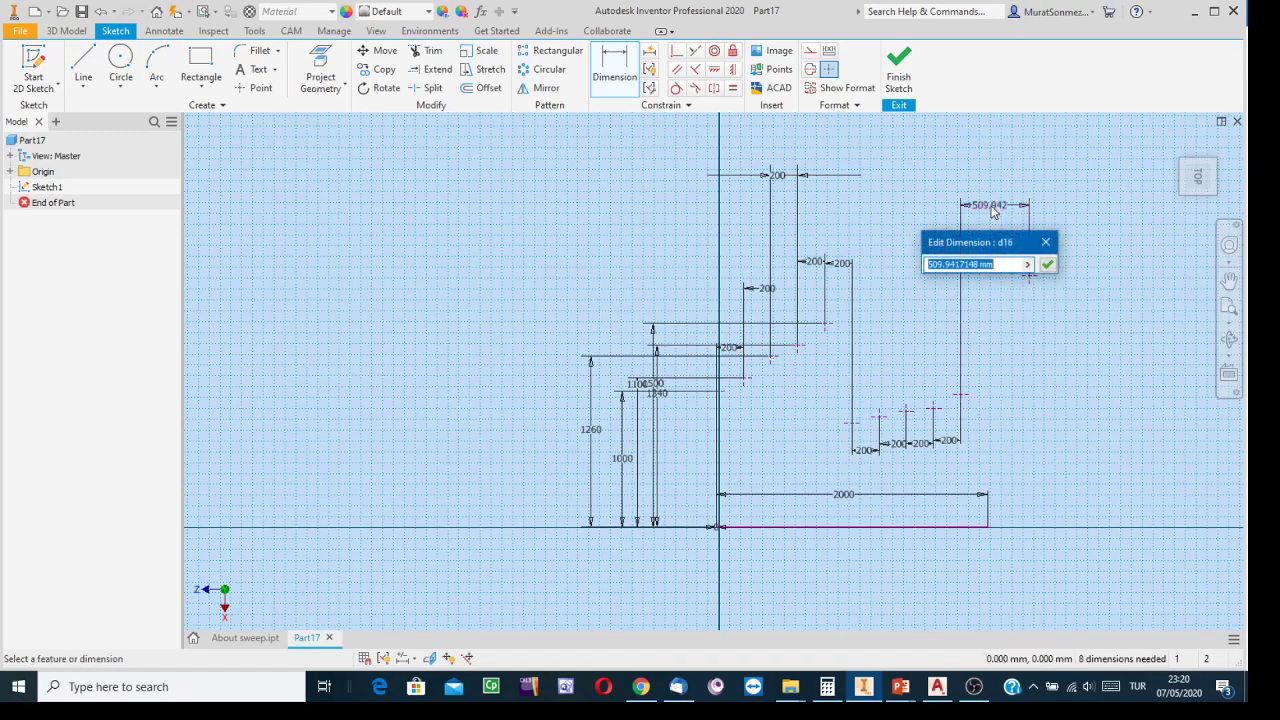
type("200")
key("Return")
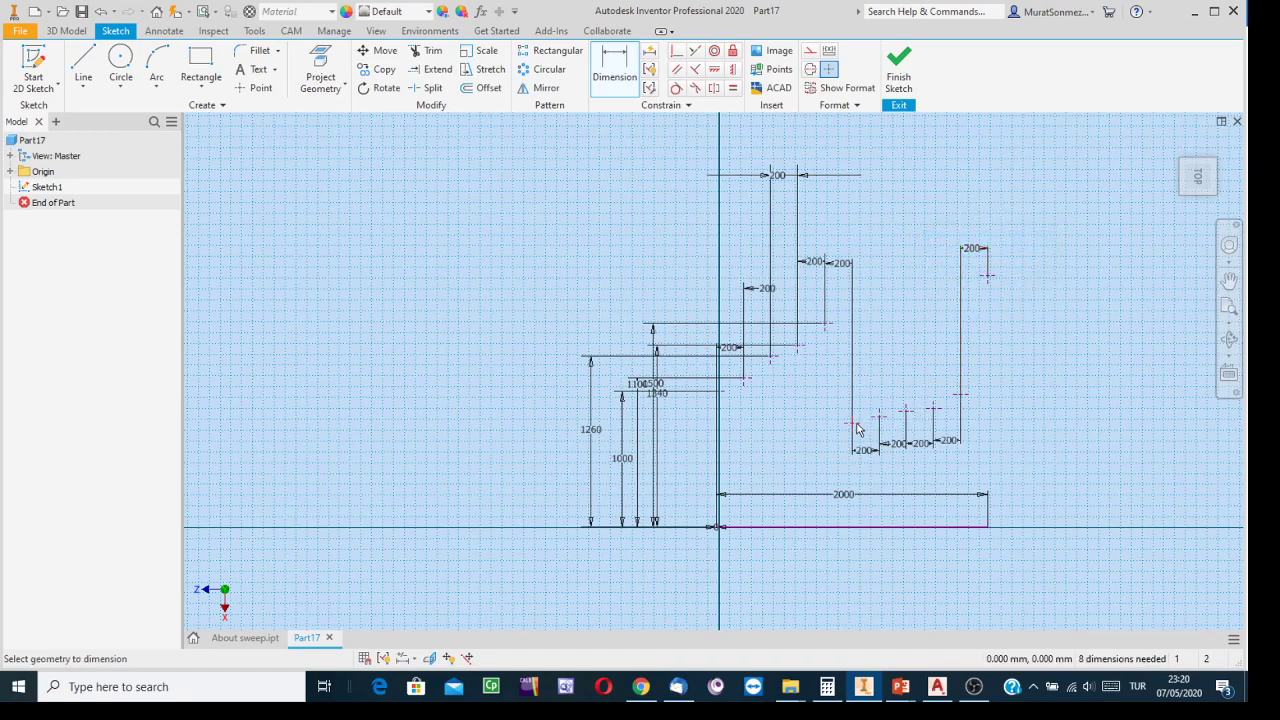
Step: Dimension the sixth sketch point's height above the horizontal line and set it to 1560 mm
left_click(838, 527)
left_click(853, 424)
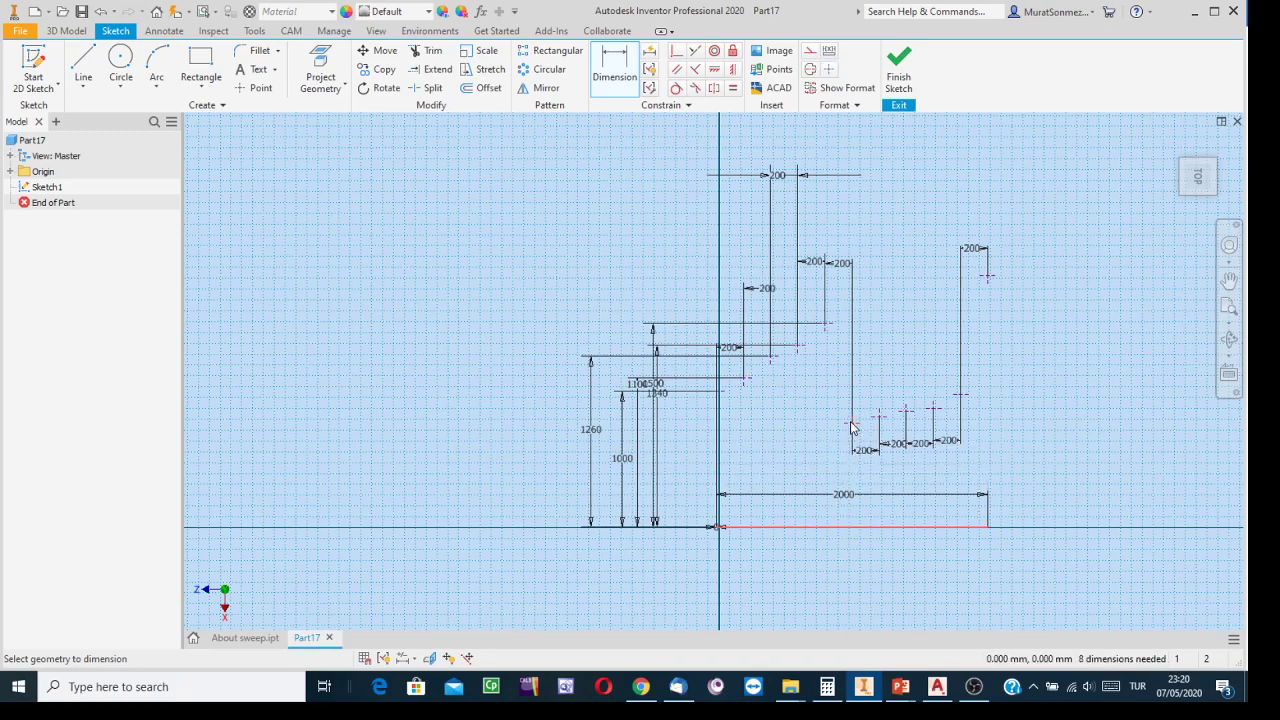
left_click(531, 426)
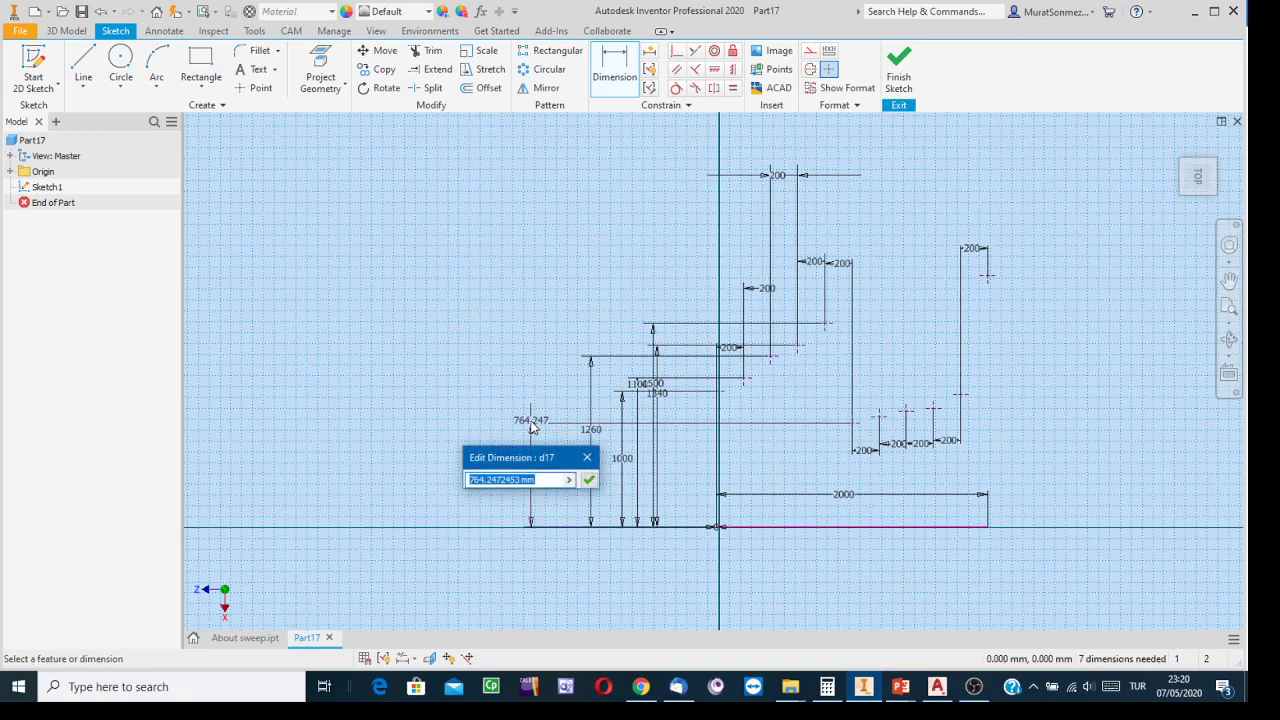
type("1560")
key("Return")
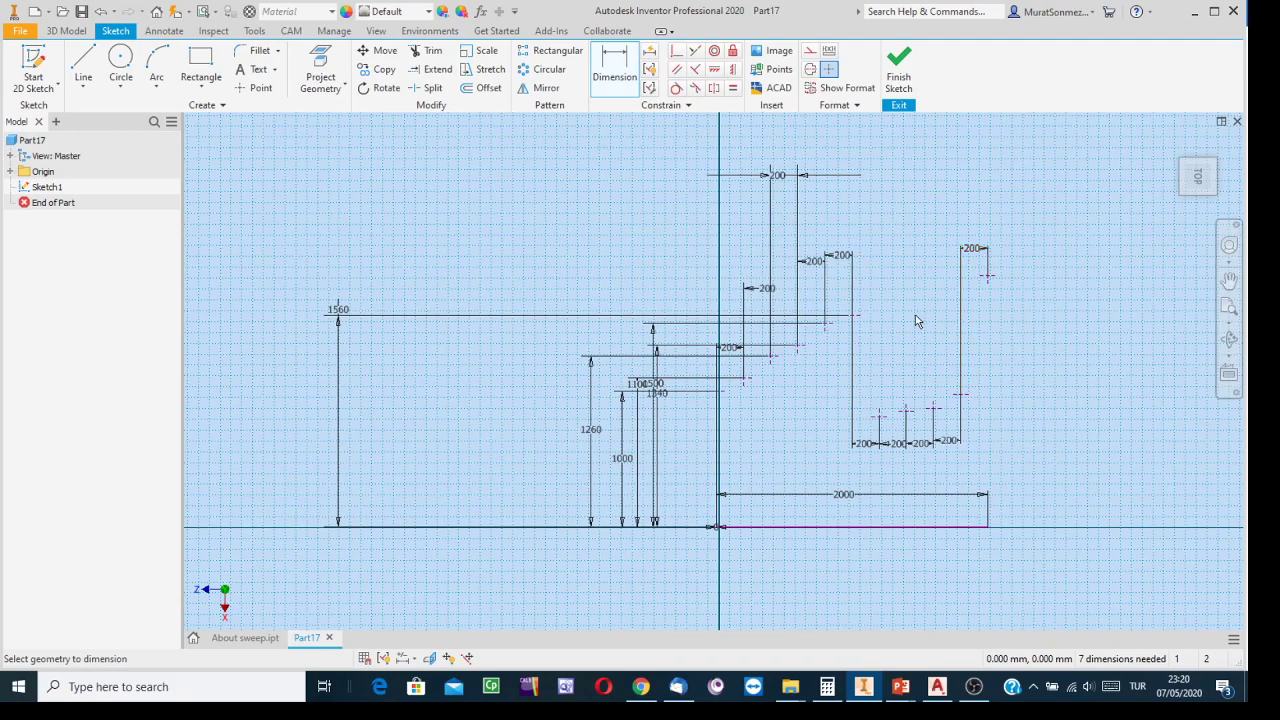
Step: Dimension the seventh sketch point's height above the horizontal line and set it to 1600 mm
left_click(883, 418)
left_click(877, 527)
left_click(1097, 460)
type("1600")
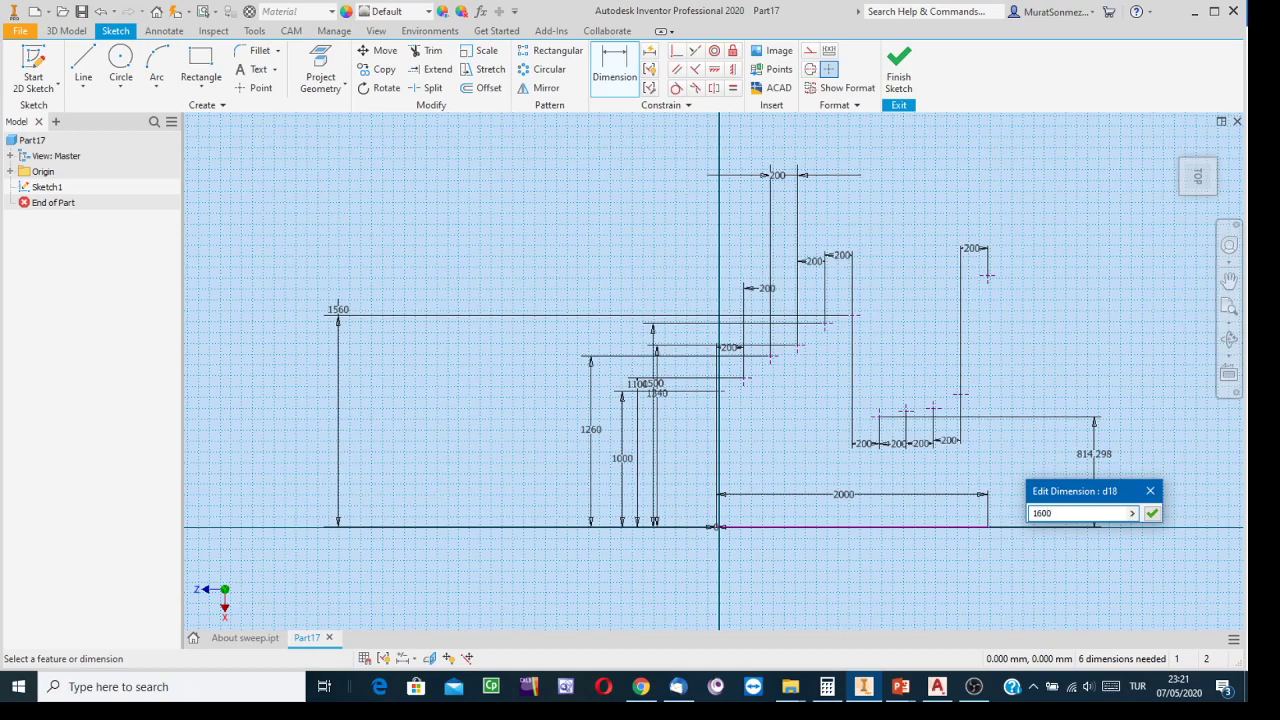
key("Return")
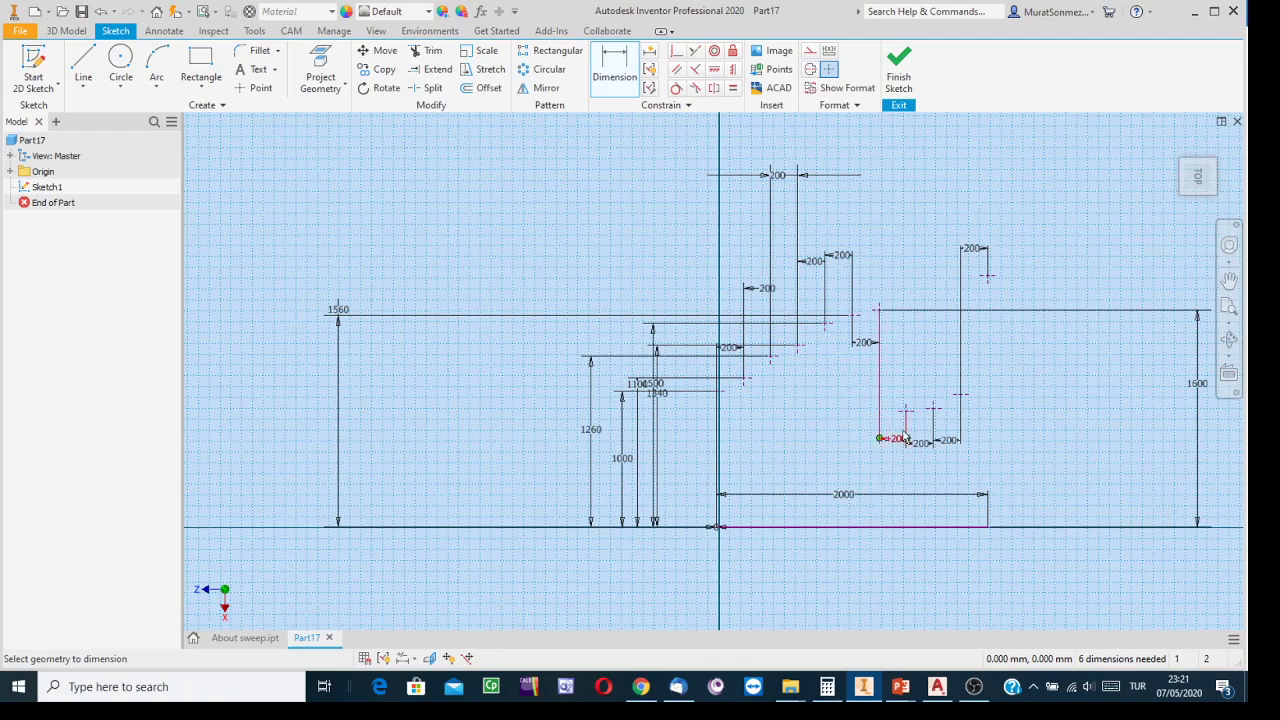
Step: Dimension the eighth sketch point's height above the horizontal line and set it to 1680 mm
left_click(946, 526)
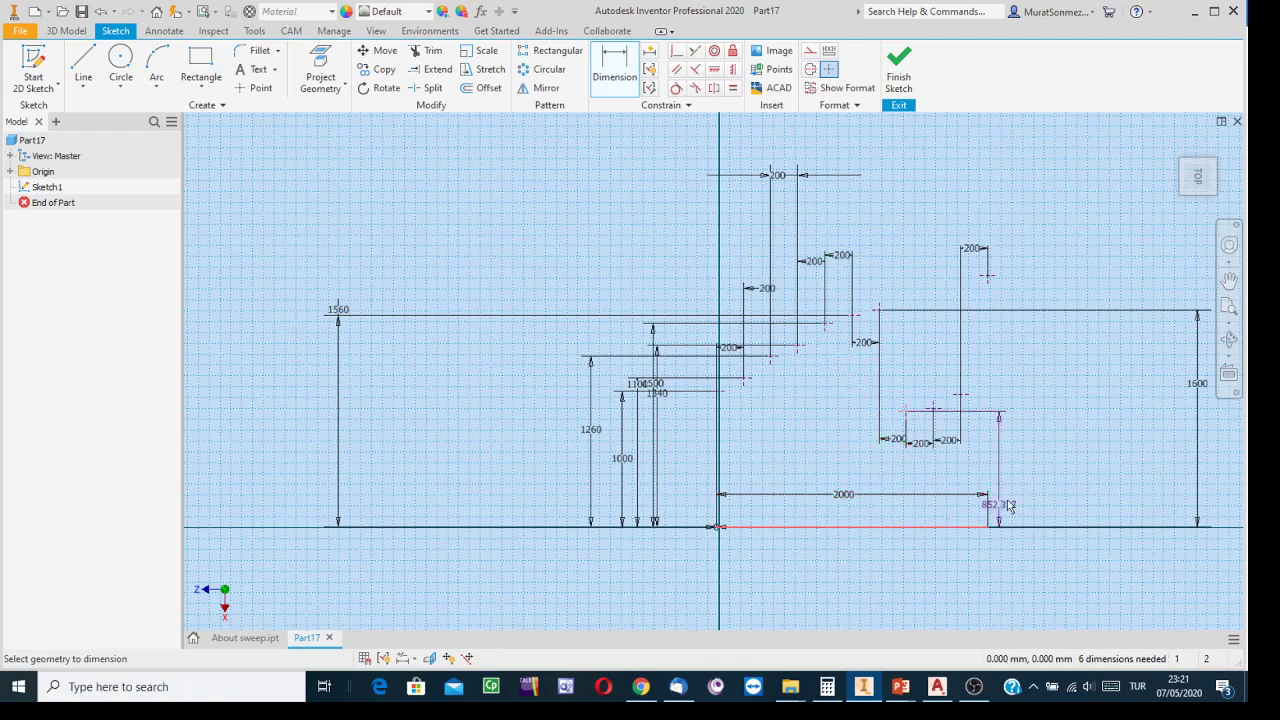
left_click(1070, 466)
type("1680")
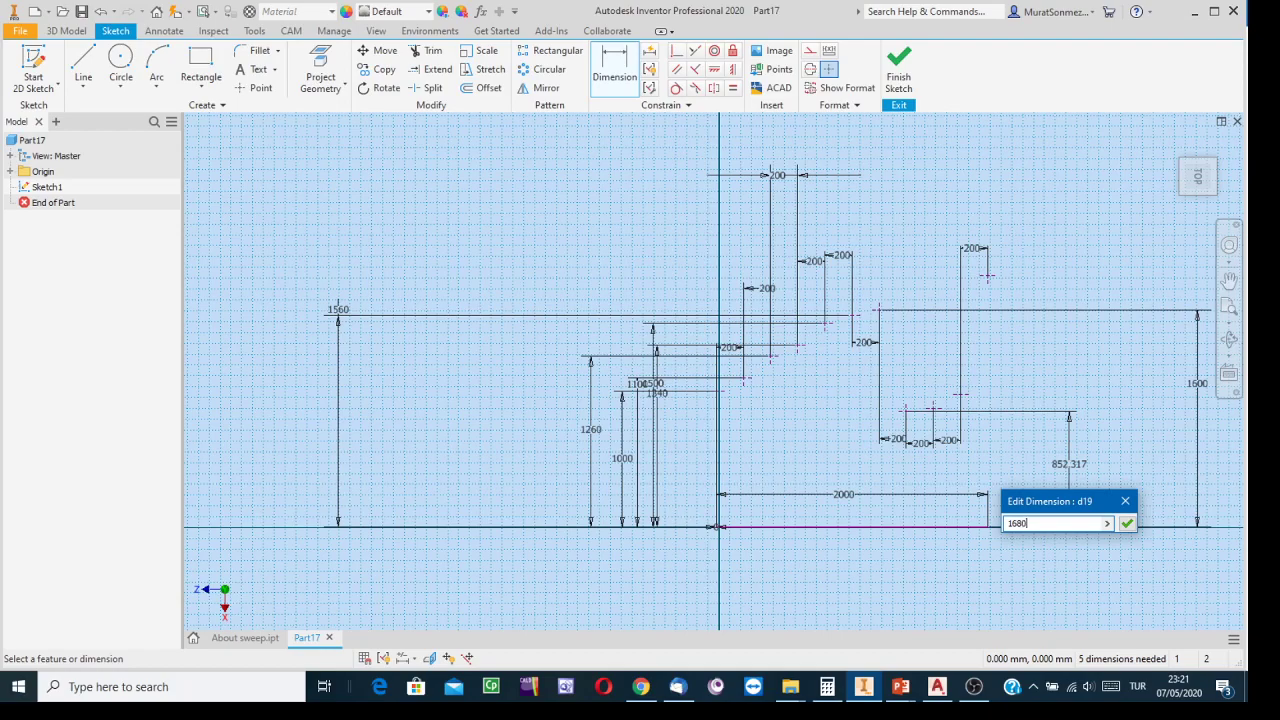
key("Return")
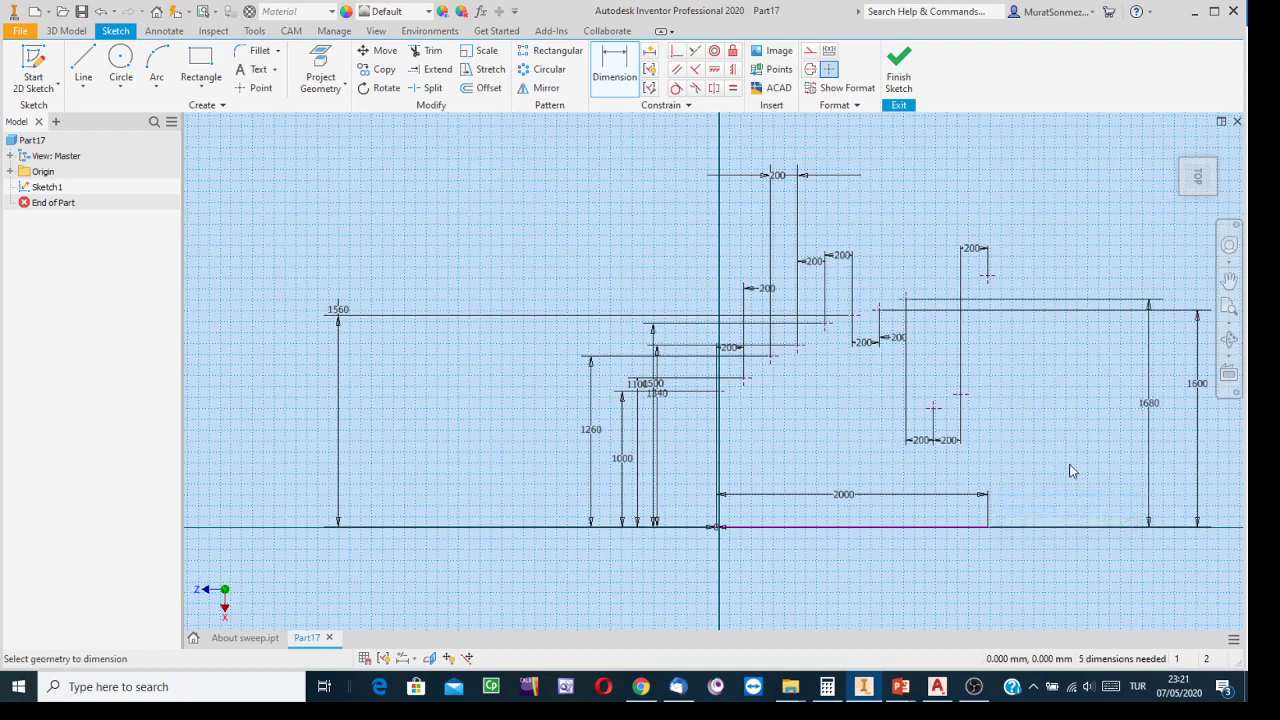
Step: Dimension the ninth sketch point's height above the horizontal line and set it to 1740 mm
left_click(957, 537)
left_click(935, 408)
left_click(1073, 439)
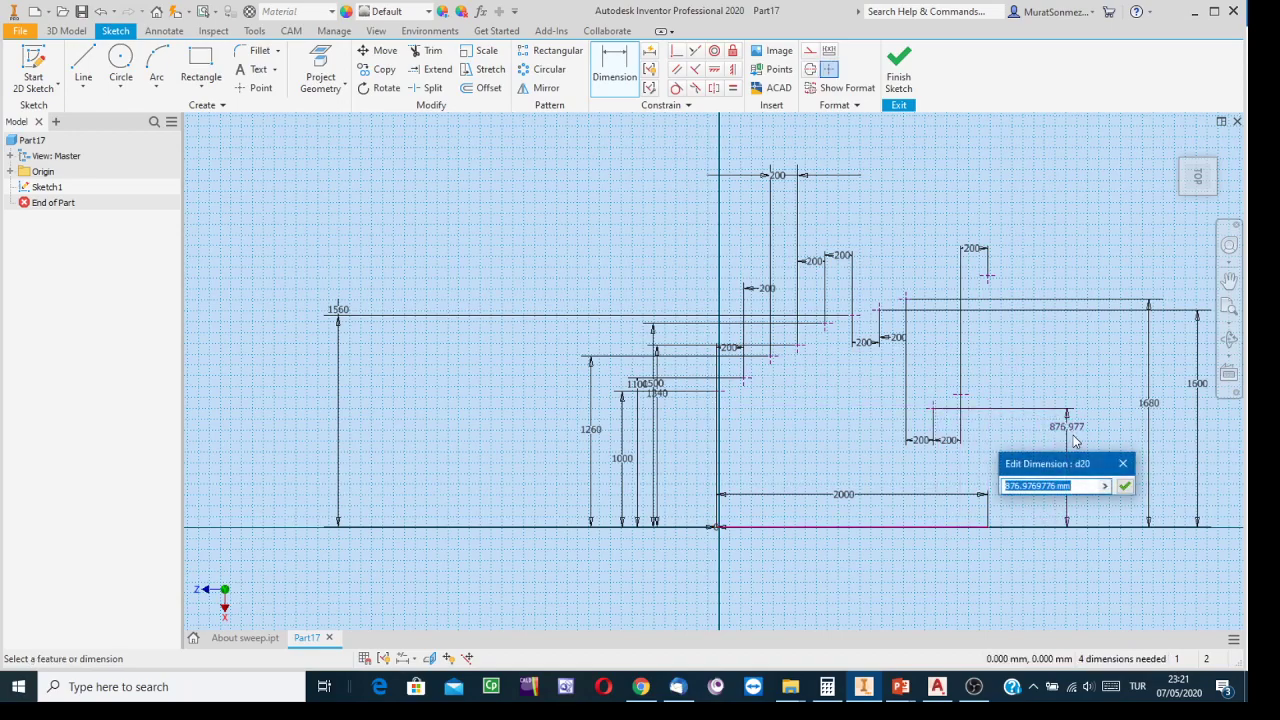
type("17")
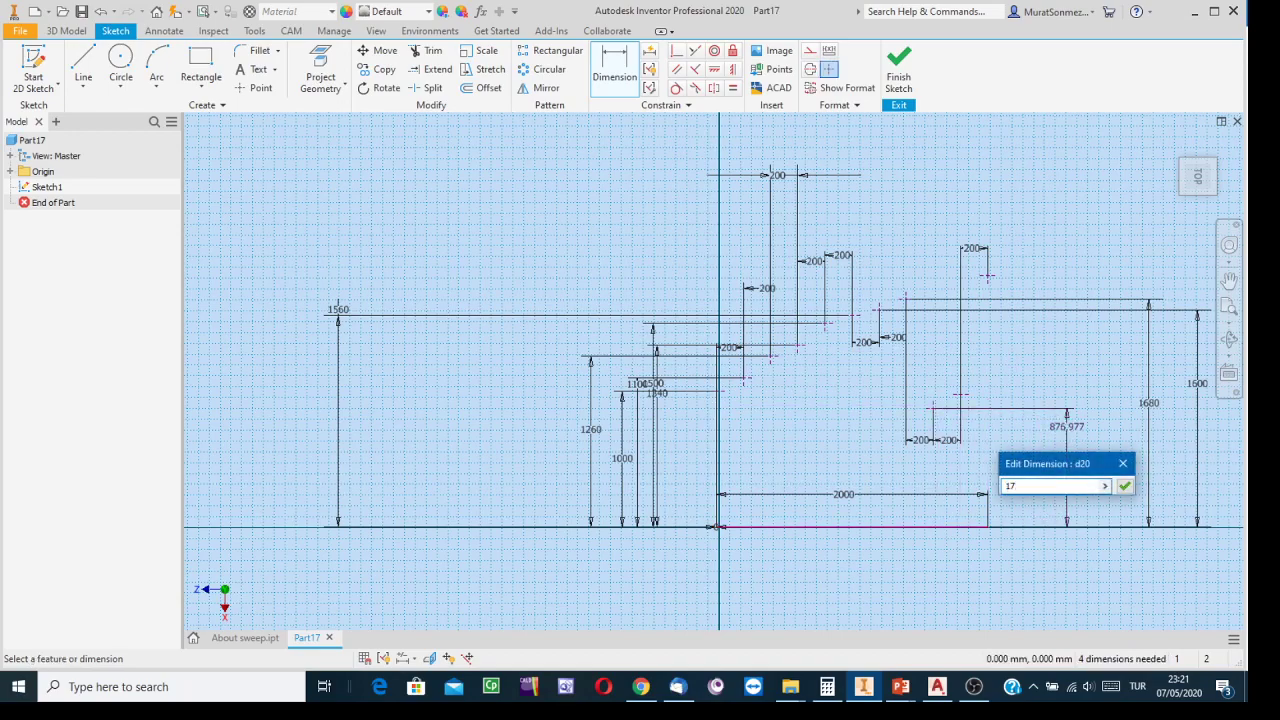
type("40")
key("Return")
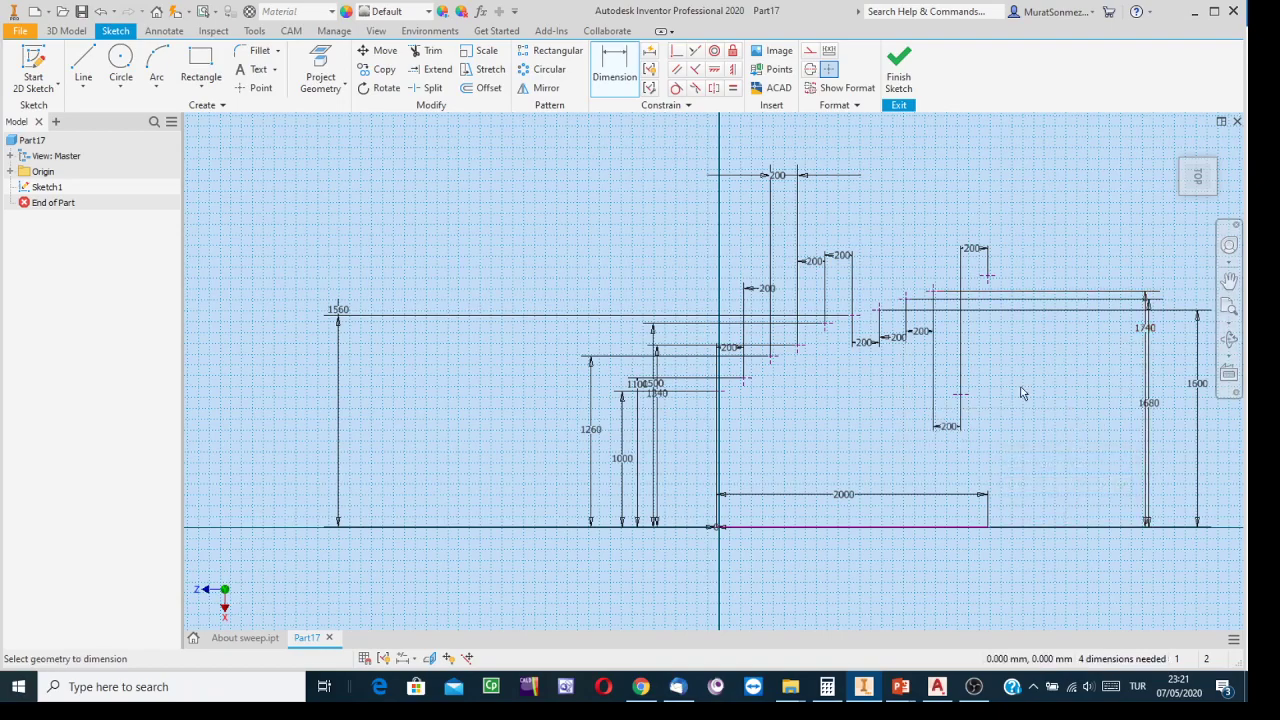
Step: Dimension the tenth sketch point's height above the horizontal line and set it to 1850 mm
left_click(961, 528)
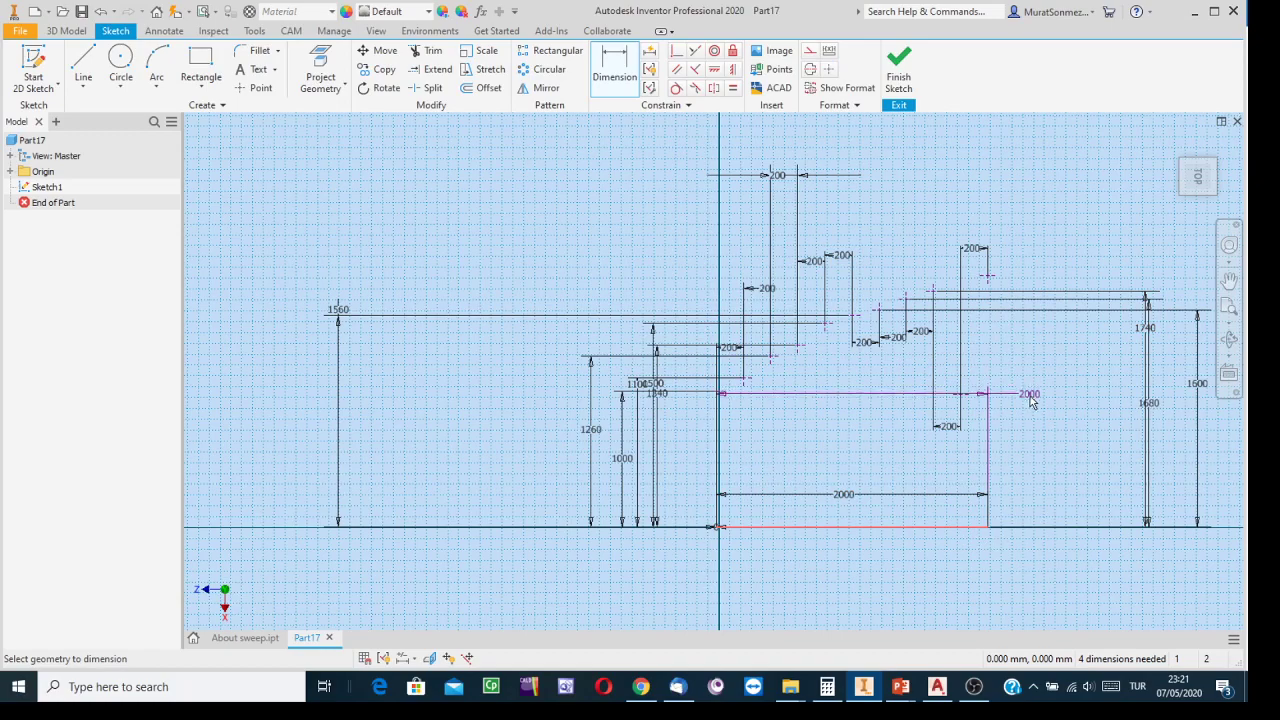
left_click(962, 396)
left_click(1070, 440)
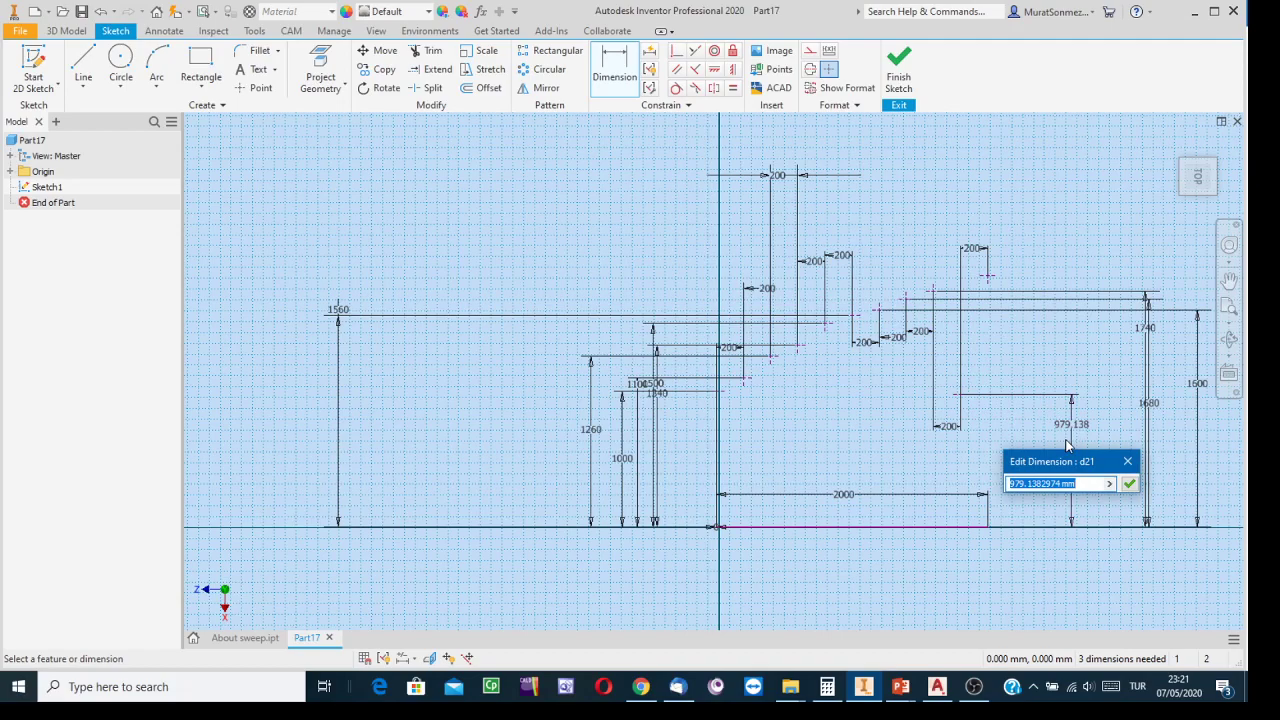
type("1850")
key("Return")
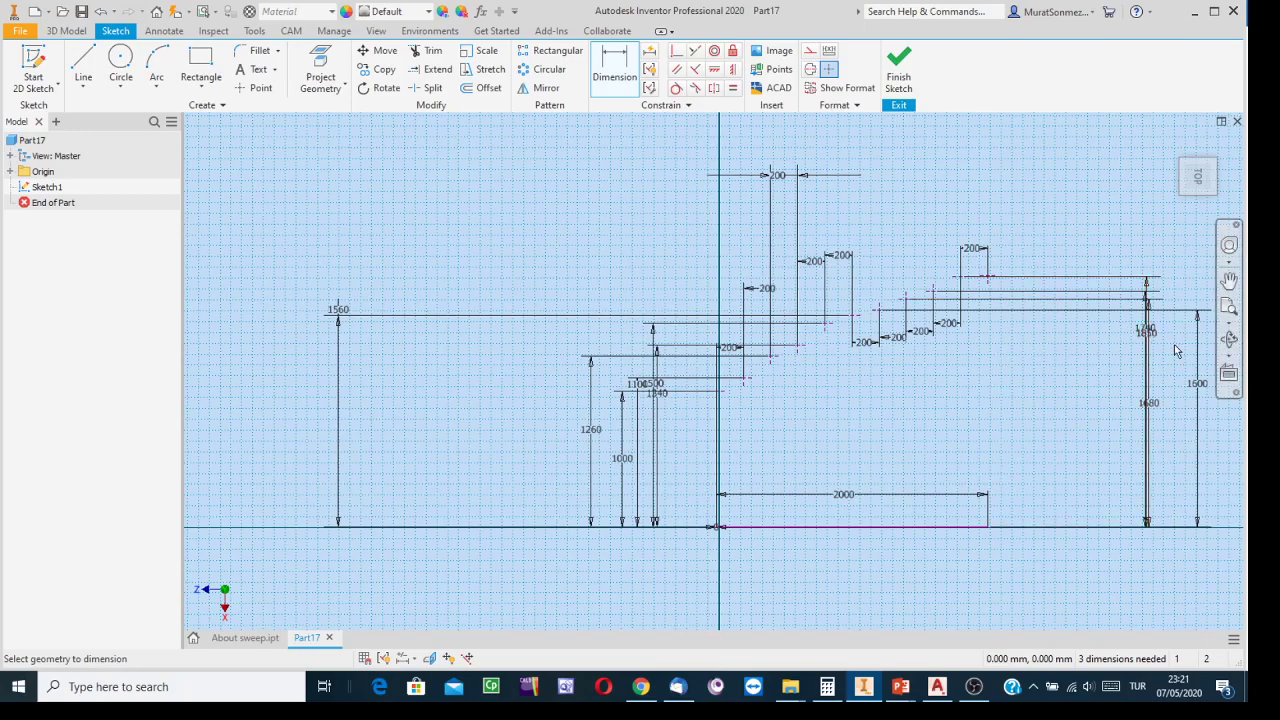
Step: Change the tenth sketch point's height dimension to 1900 mm
scroll(1148, 345, "up", 5)
scroll(1152, 346, "up", 2)
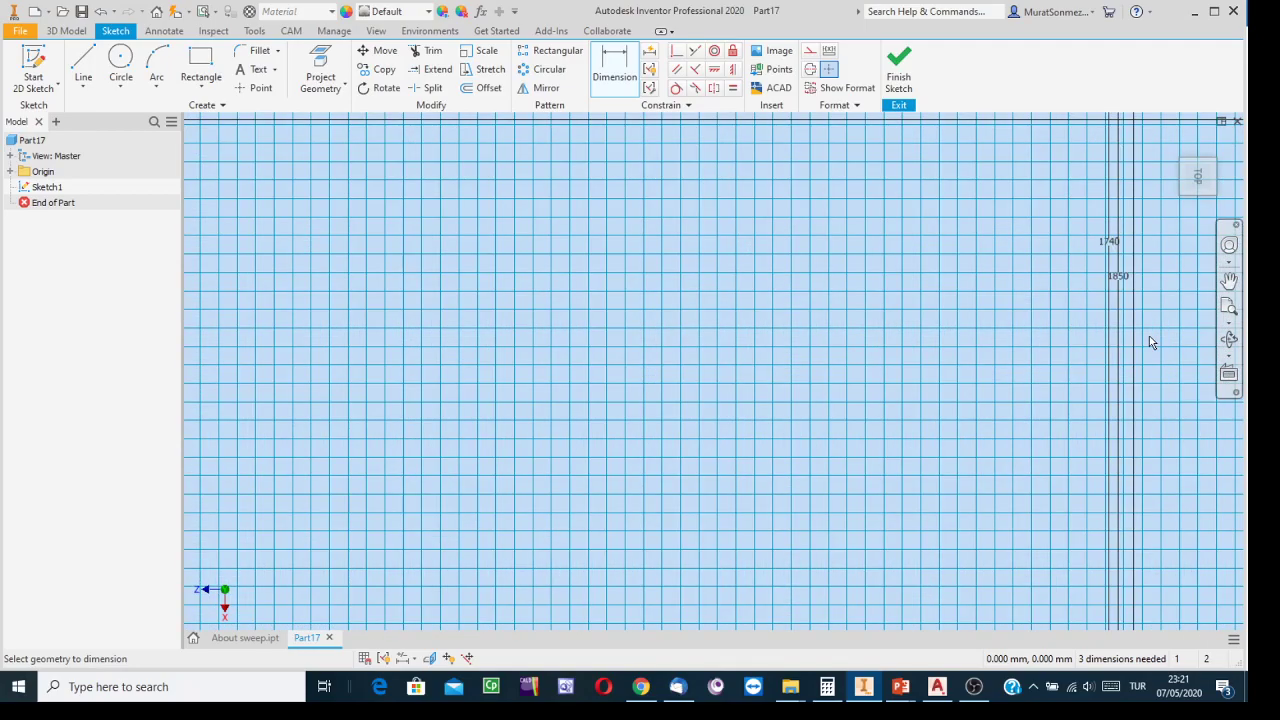
scroll(1149, 342, "down", 3)
scroll(1149, 342, "up", 2)
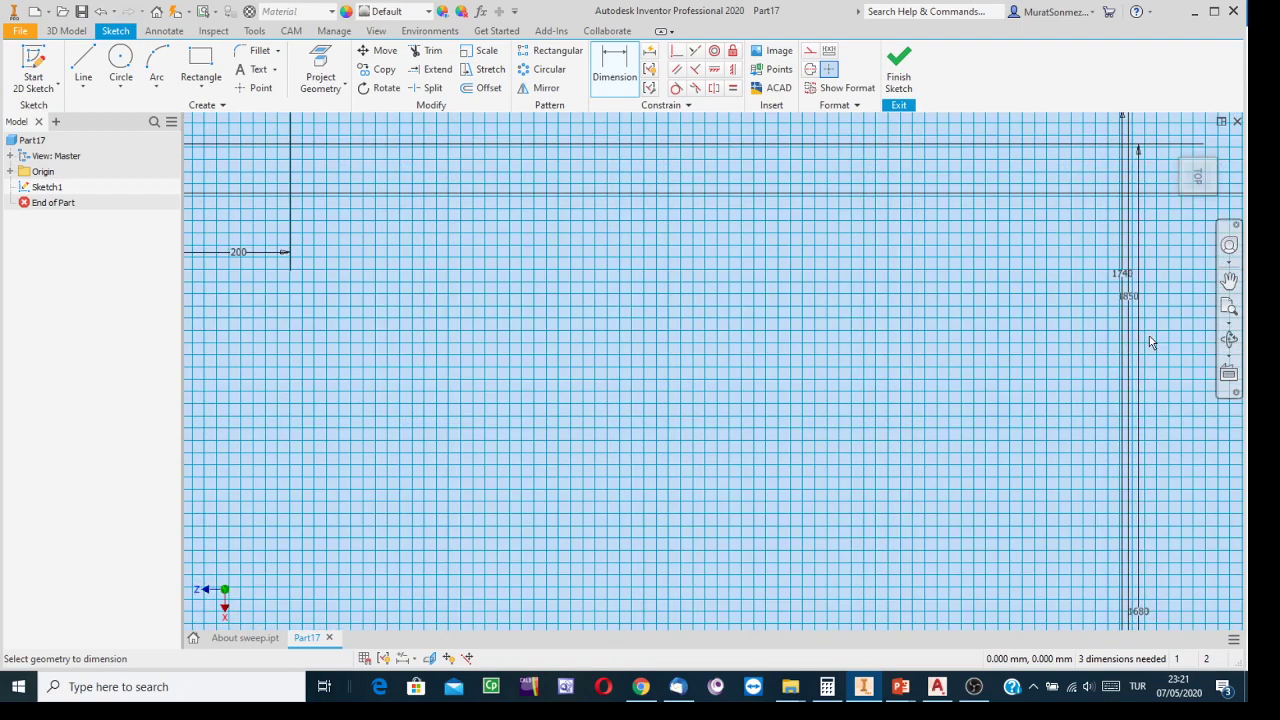
scroll(1149, 342, "down", 1)
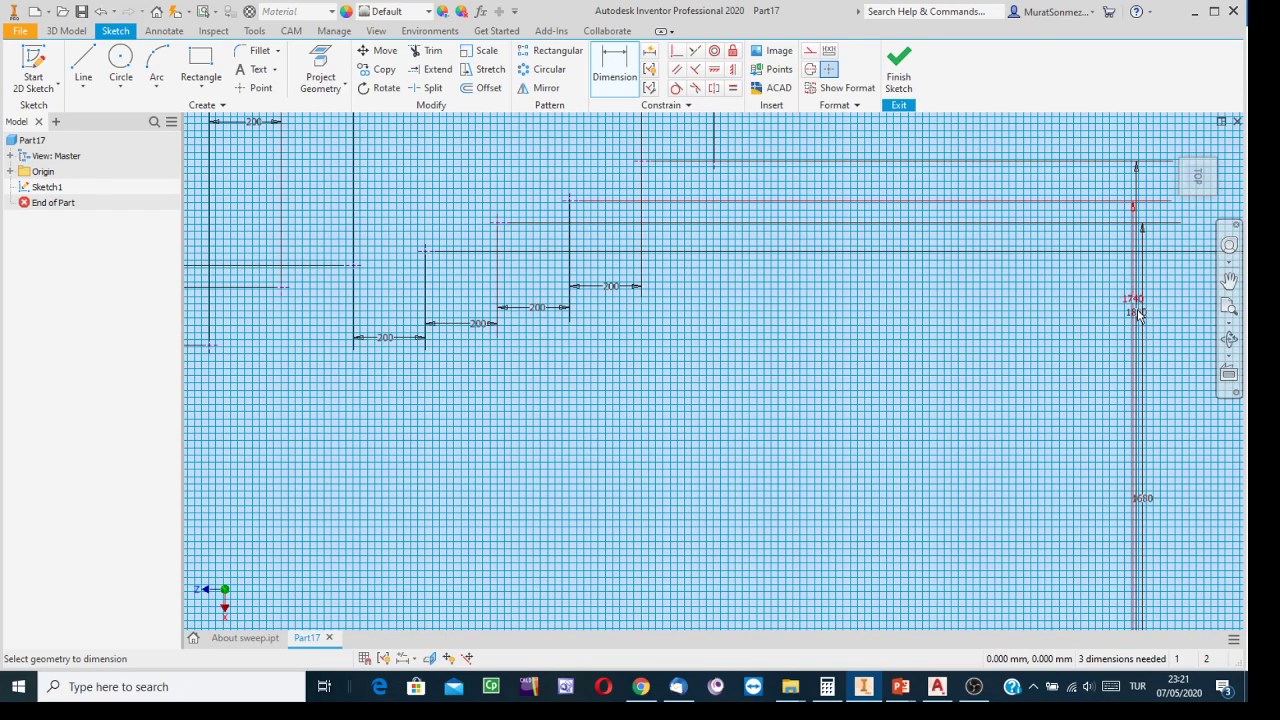
mouse_move(1030, 362)
middle_mouse_down()
mouse_move(975, 392)
mouse_move(904, 516)
middle_mouse_up()
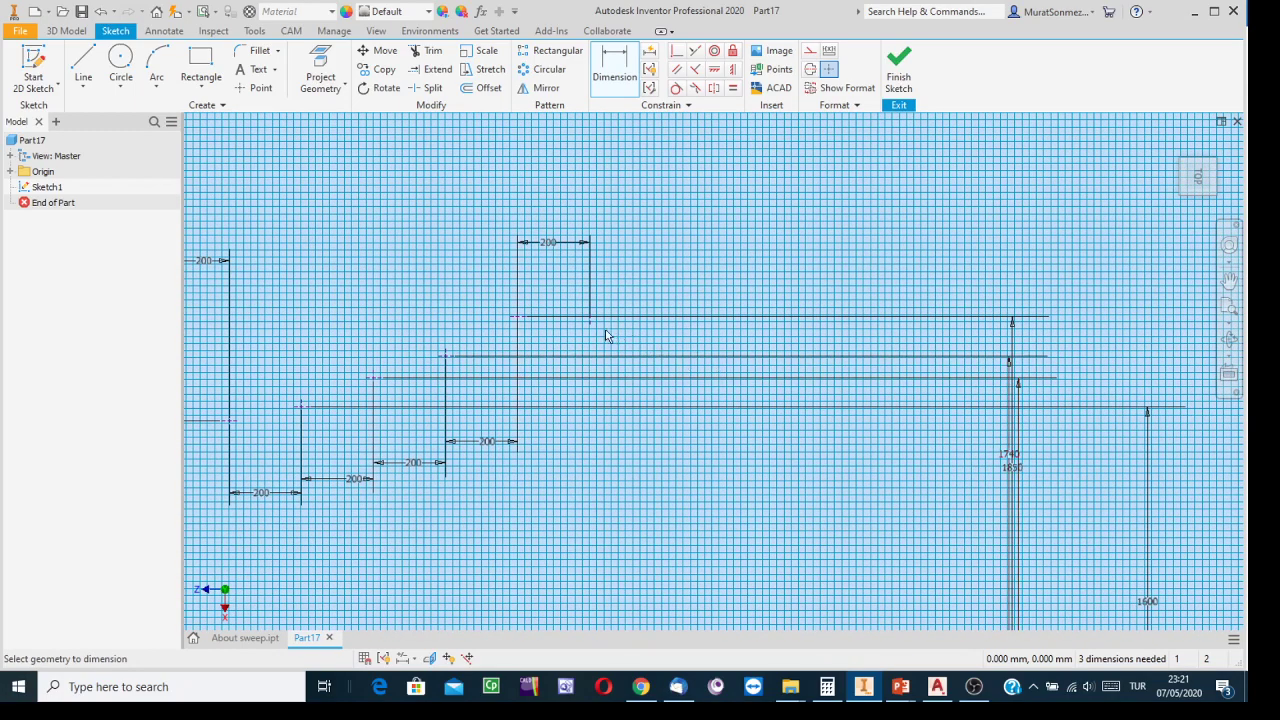
left_click(1013, 335)
left_click(996, 388)
left_click_drag(996, 388, 963, 390)
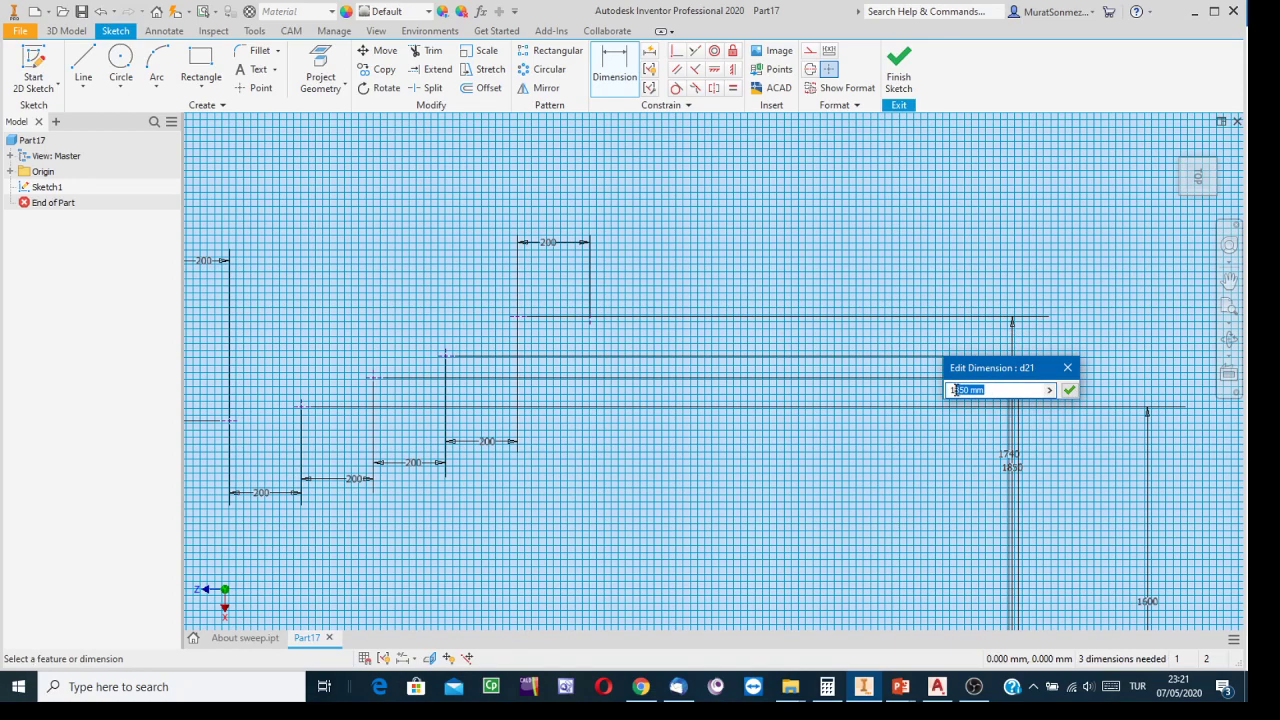
type("1900")
key("Return")
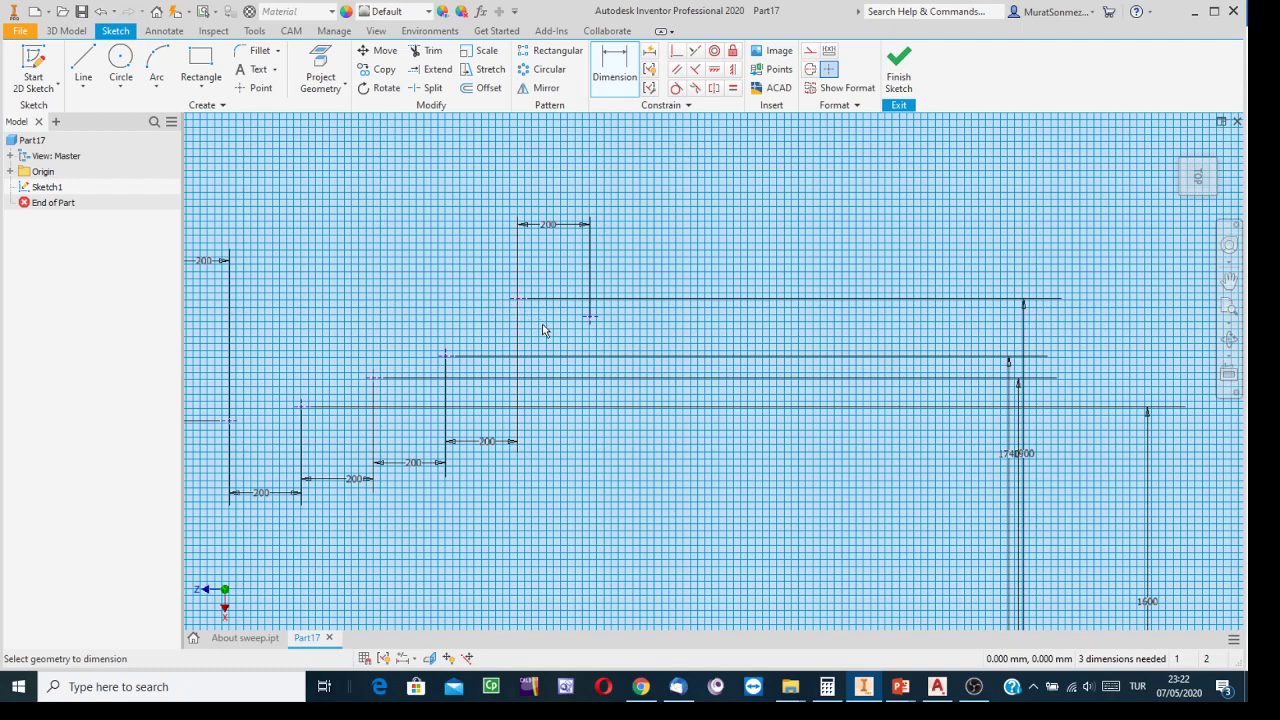
Step: Set the tenth sketch point's height above the horizontal line to 1860 mm
left_click(1023, 345)
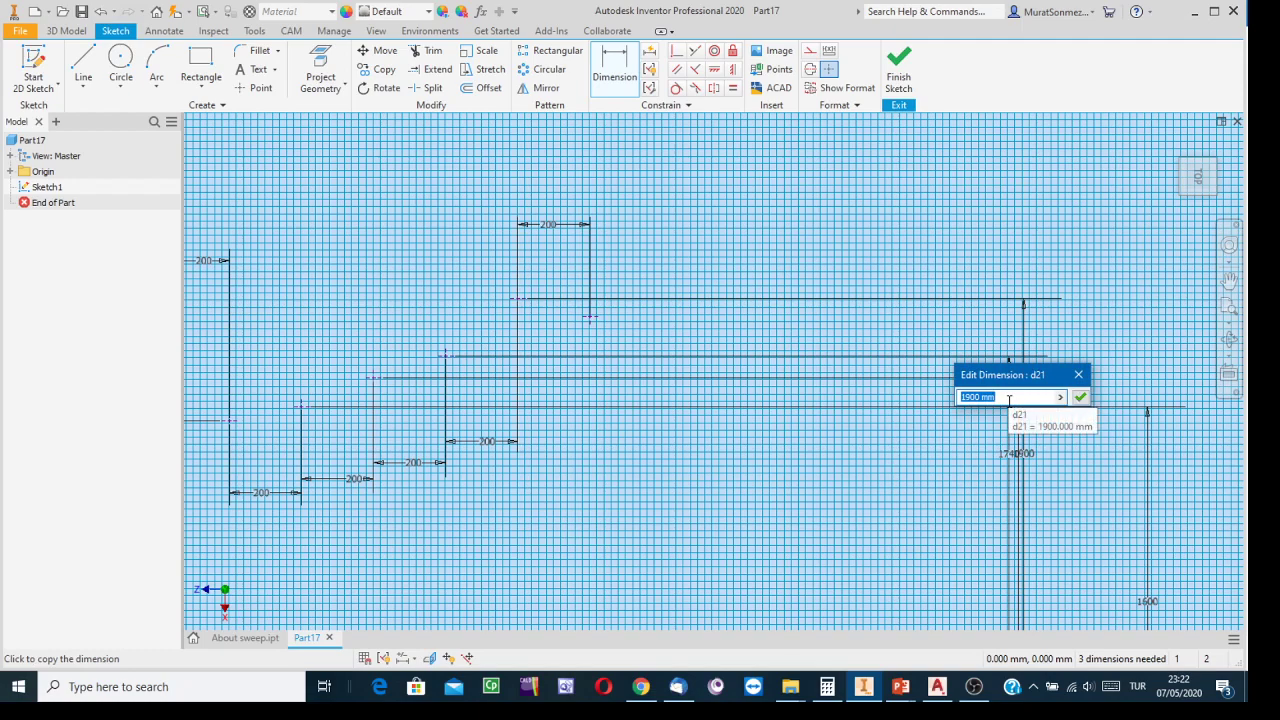
type("1860")
key("Return")
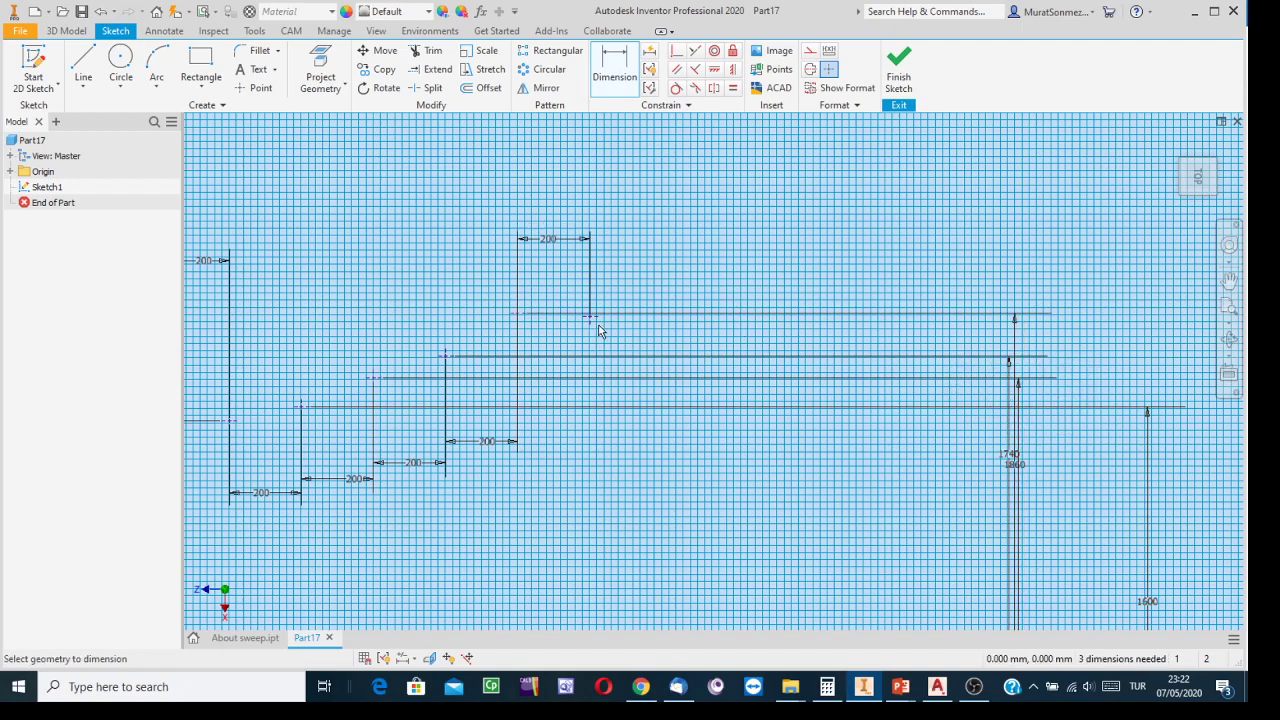
Step: Dimension the eleventh sketch point's height above the horizontal line and set it to 1940 mm
scroll(628, 345, "up", 2)
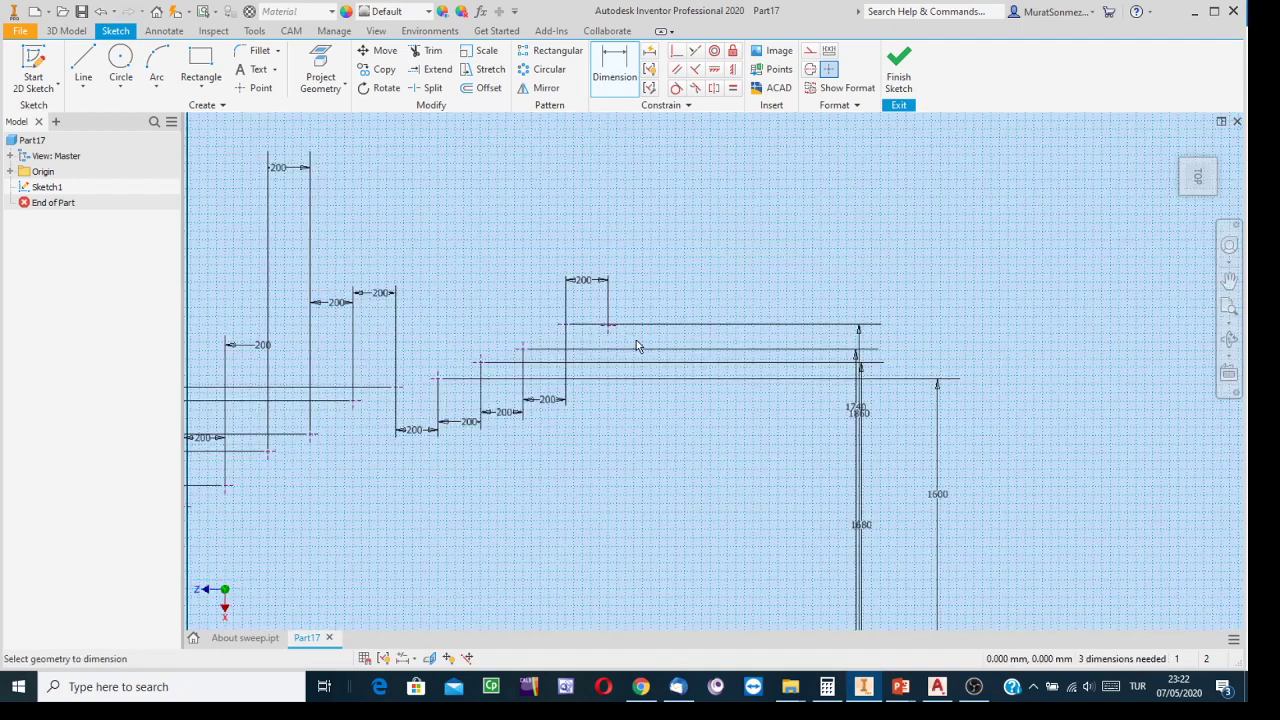
scroll(610, 330, "up", 2)
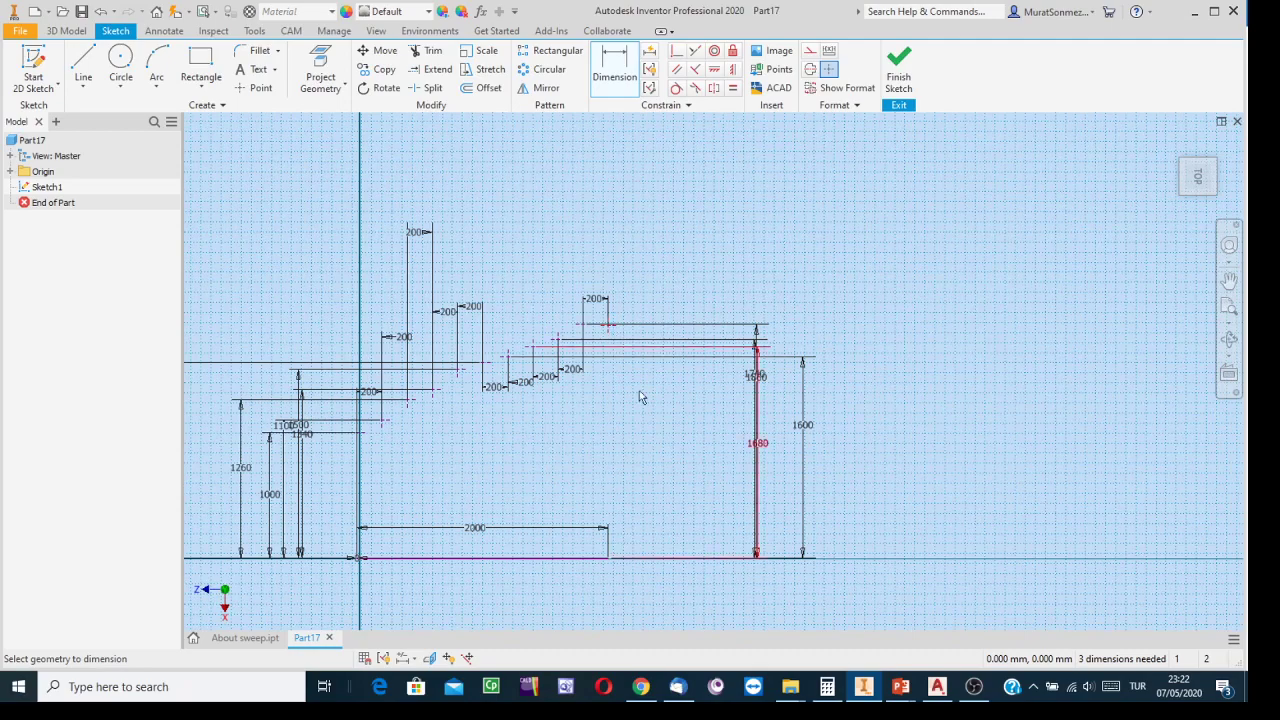
left_click(571, 562)
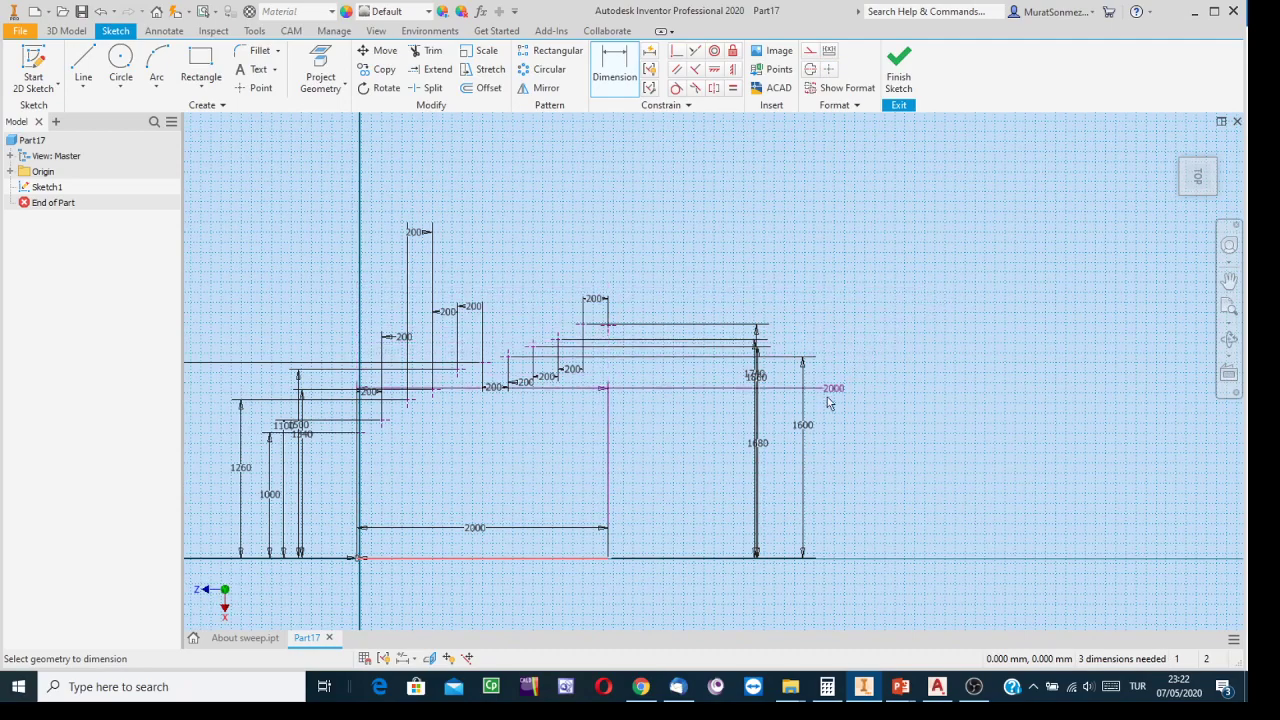
key("Escape")
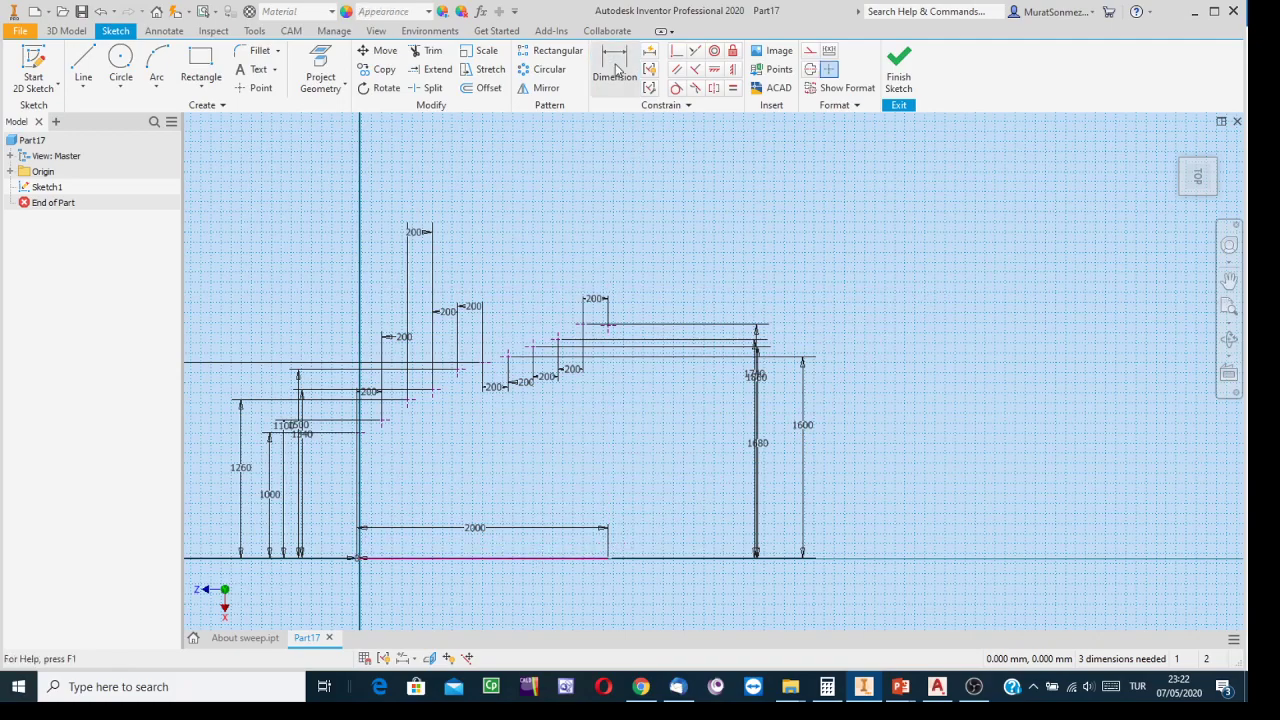
key("d")
left_click(552, 558)
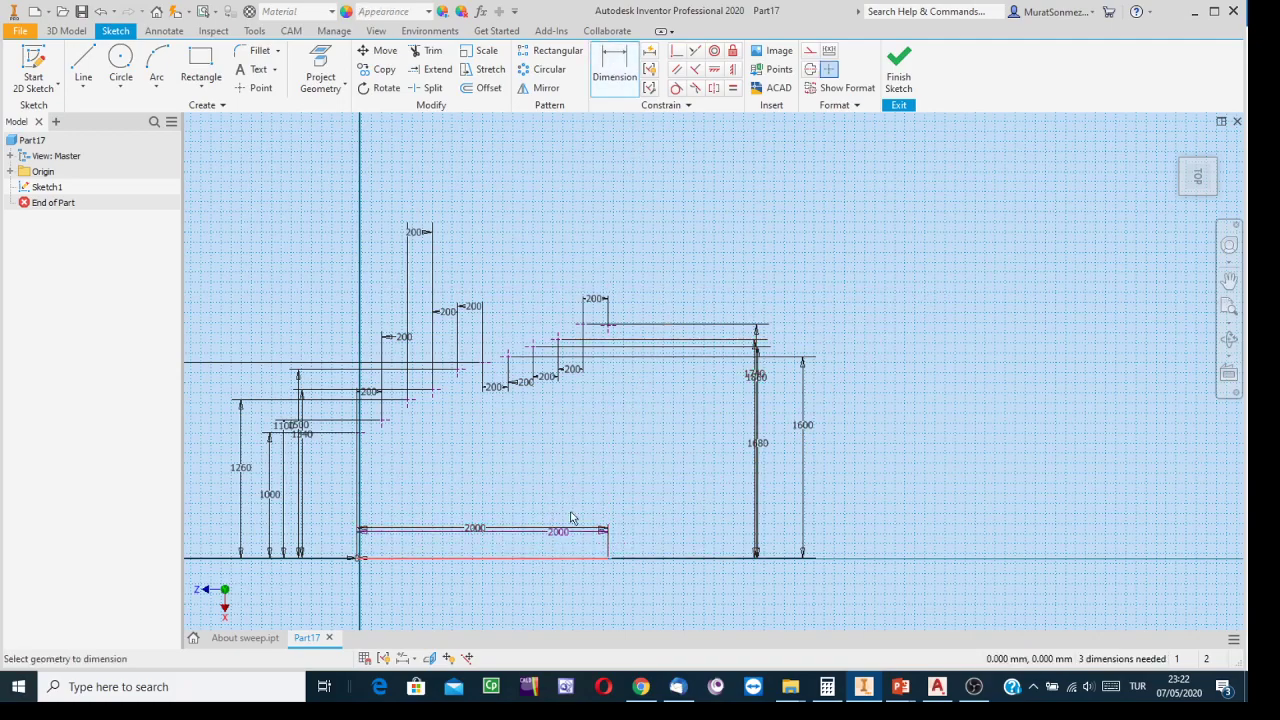
left_click(607, 326)
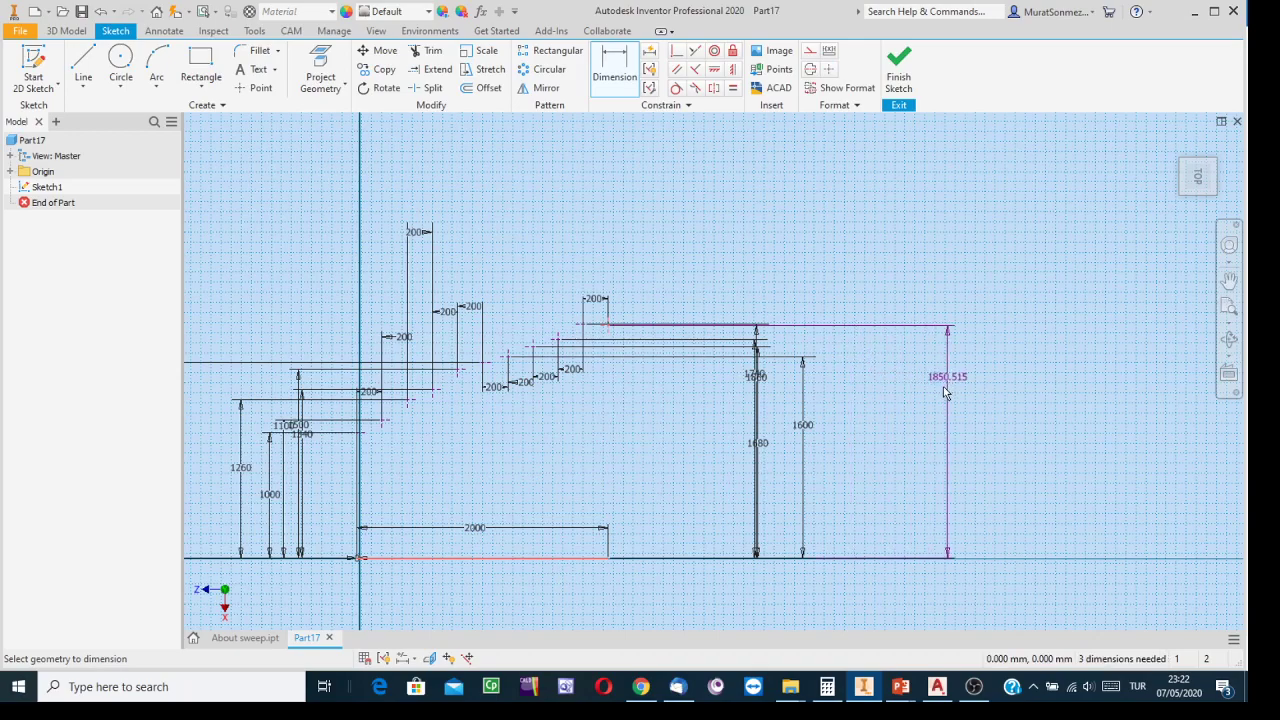
left_click(942, 400)
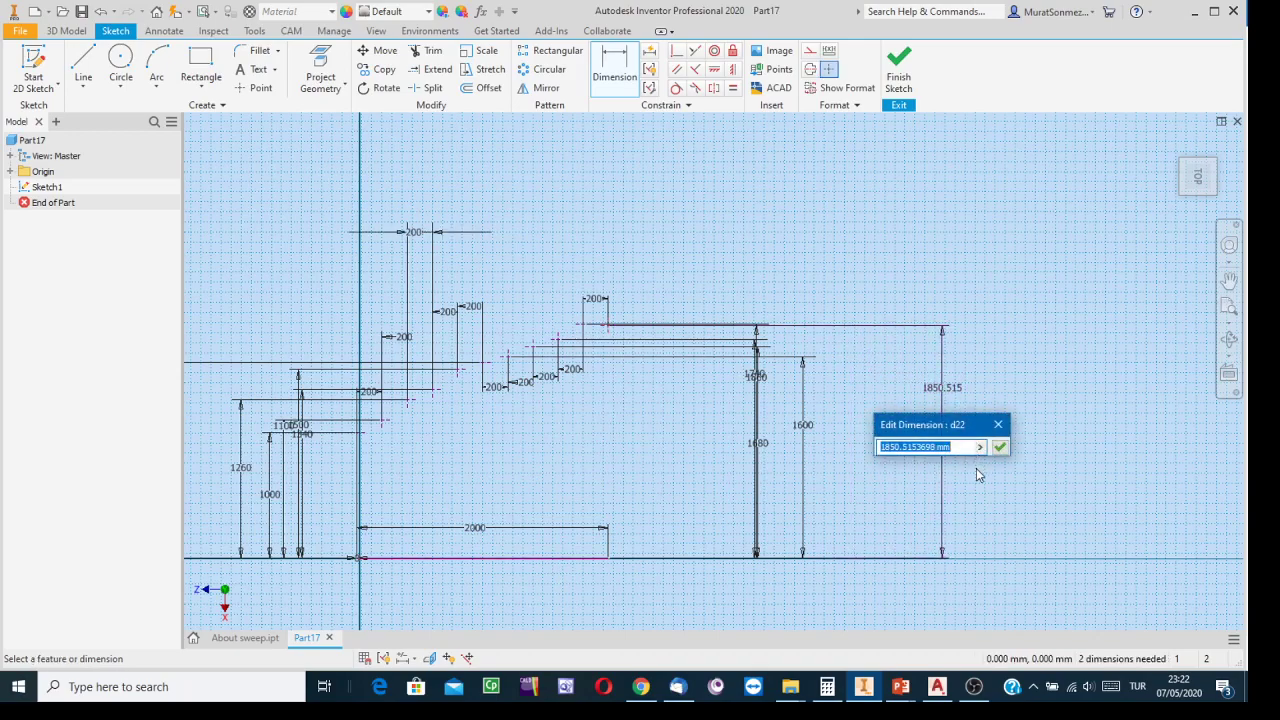
type("1940")
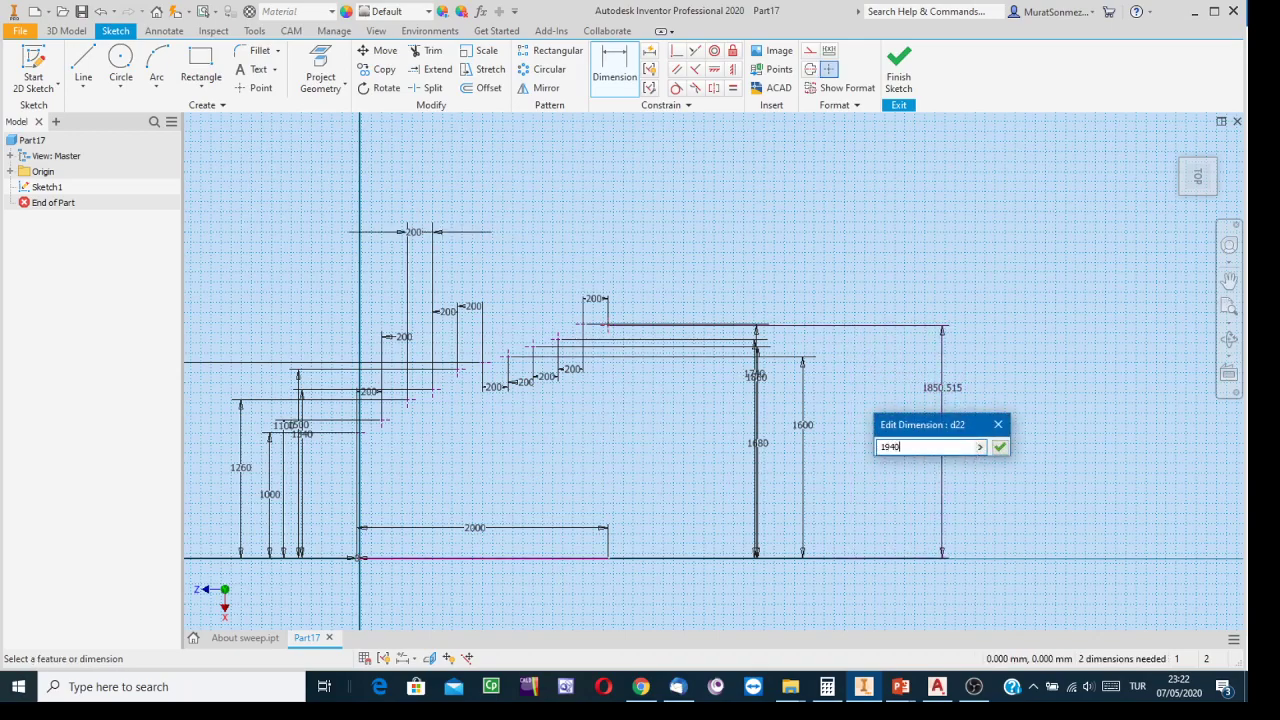
key("Return")
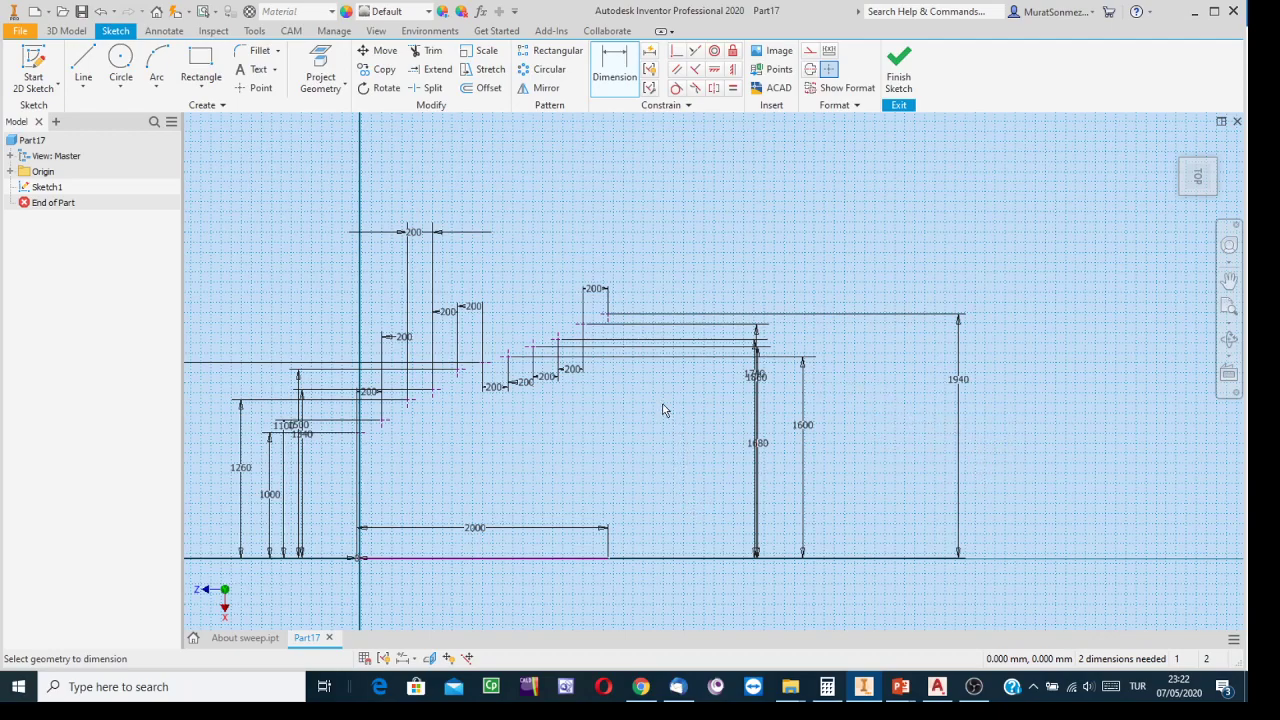
Step: Draw an interpolation spline through all eleven sketch points in order, starting at the 1000 mm high point, and finish the sketch
scroll(665, 412, "down", 3)
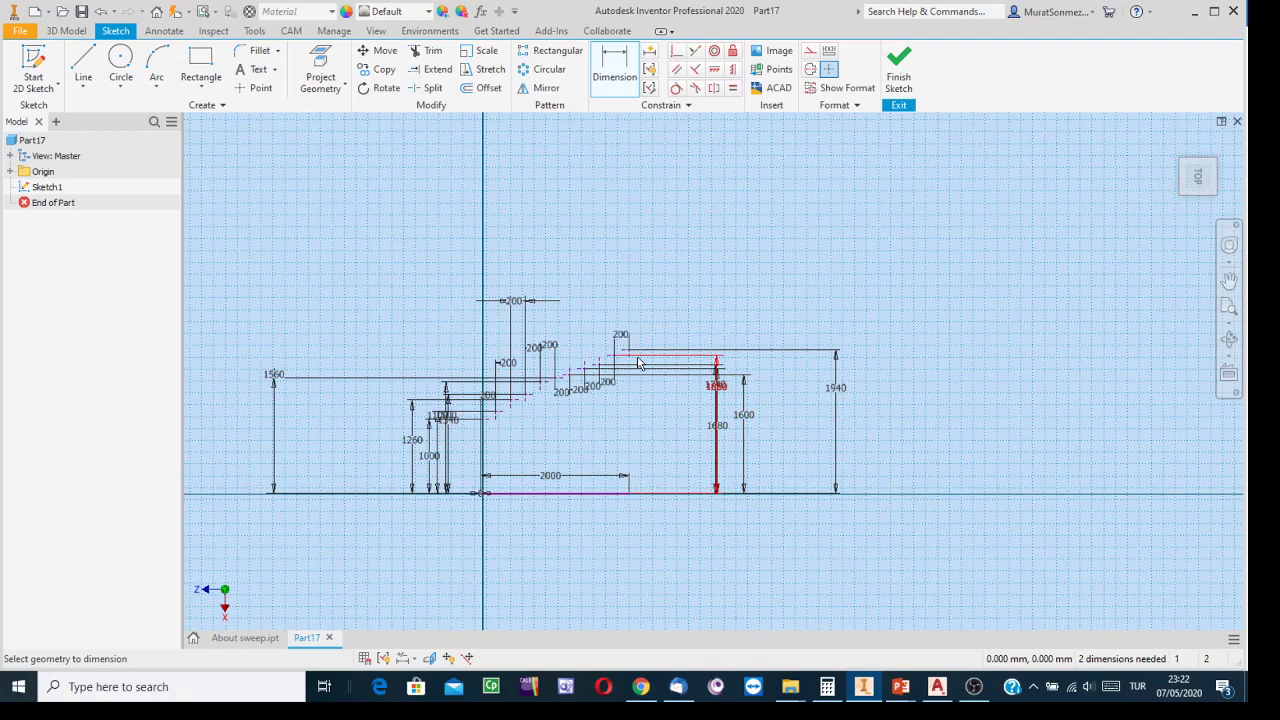
scroll(716, 321, "down", 2)
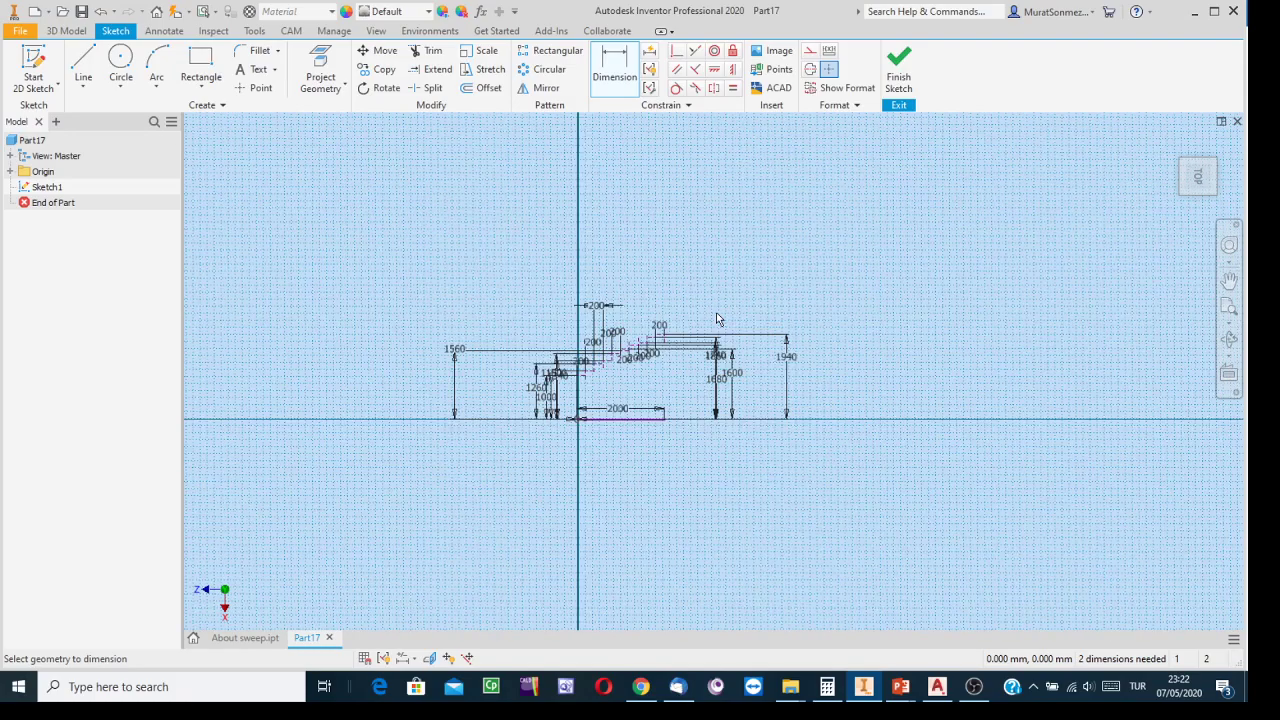
scroll(710, 318, "up", 5)
middle_click_drag(688, 343, 931, 220)
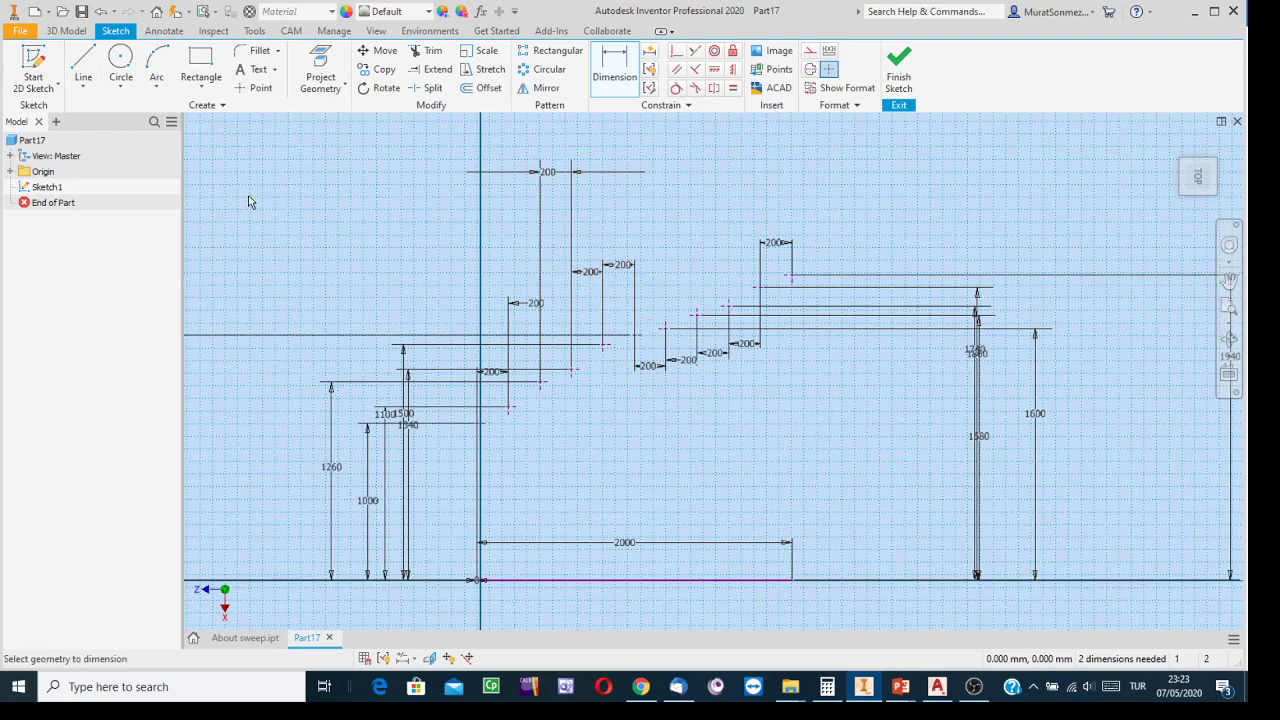
left_click(86, 92)
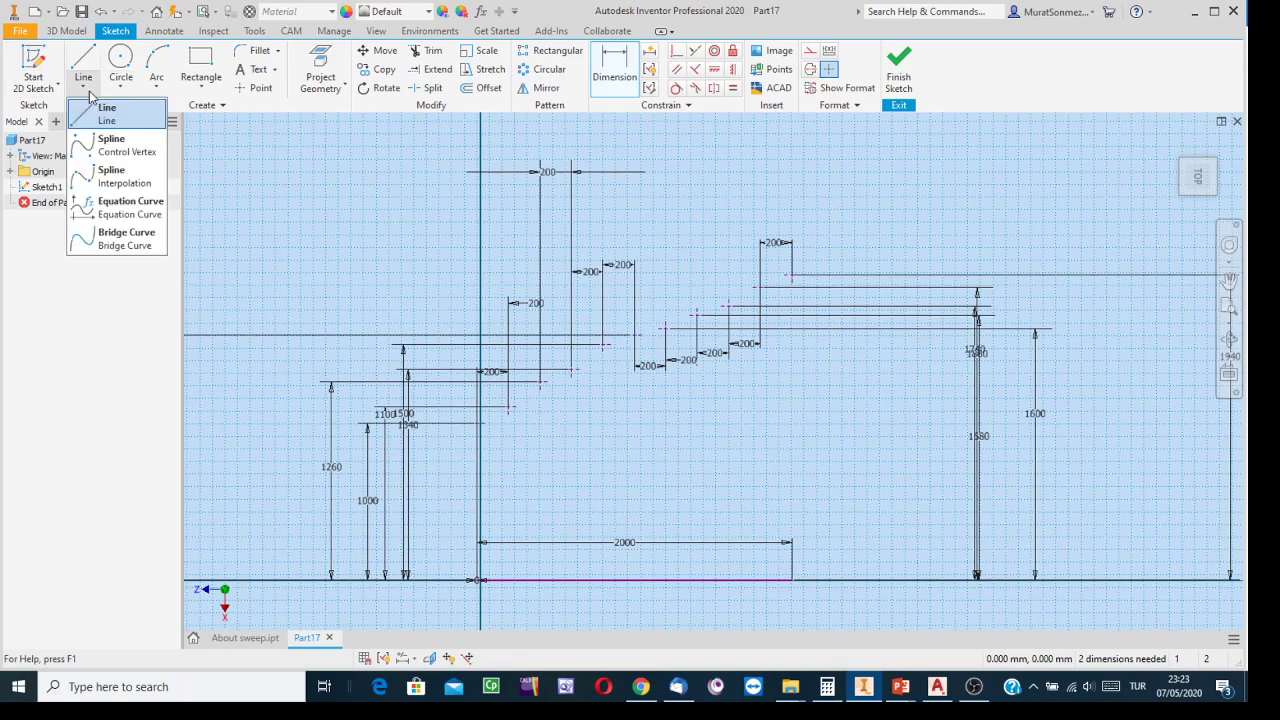
left_click(111, 177)
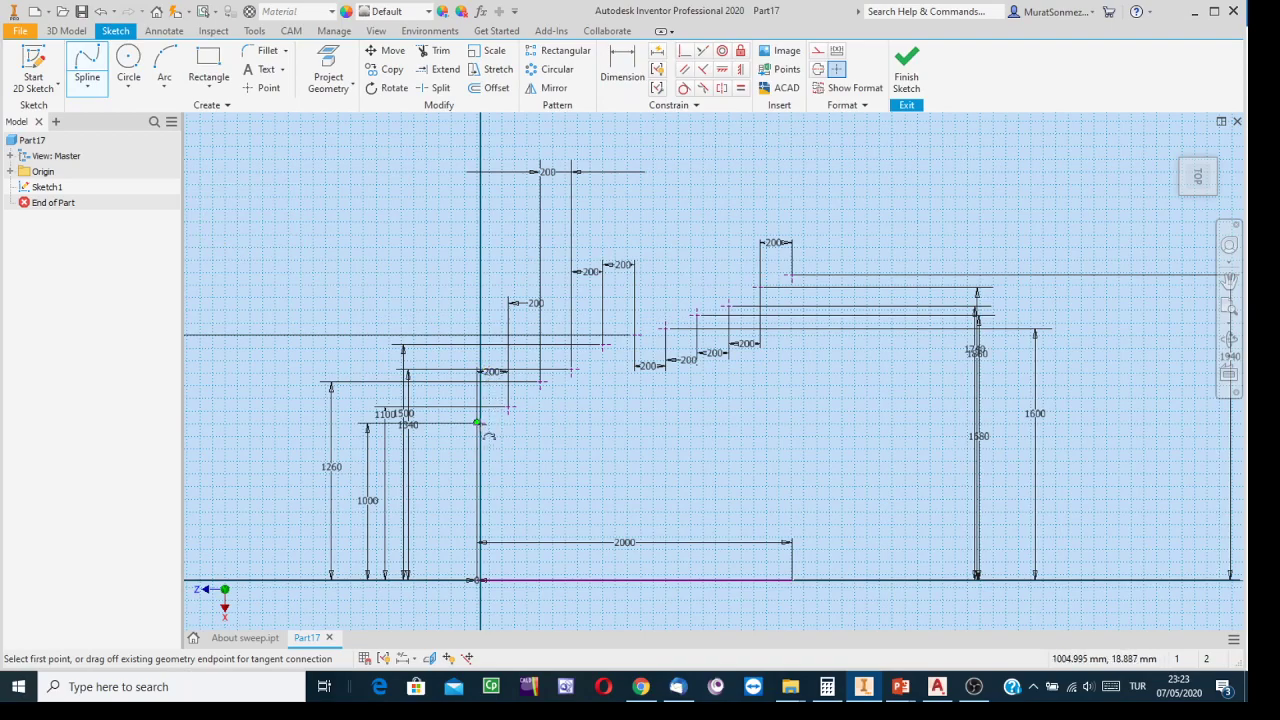
left_click(477, 423)
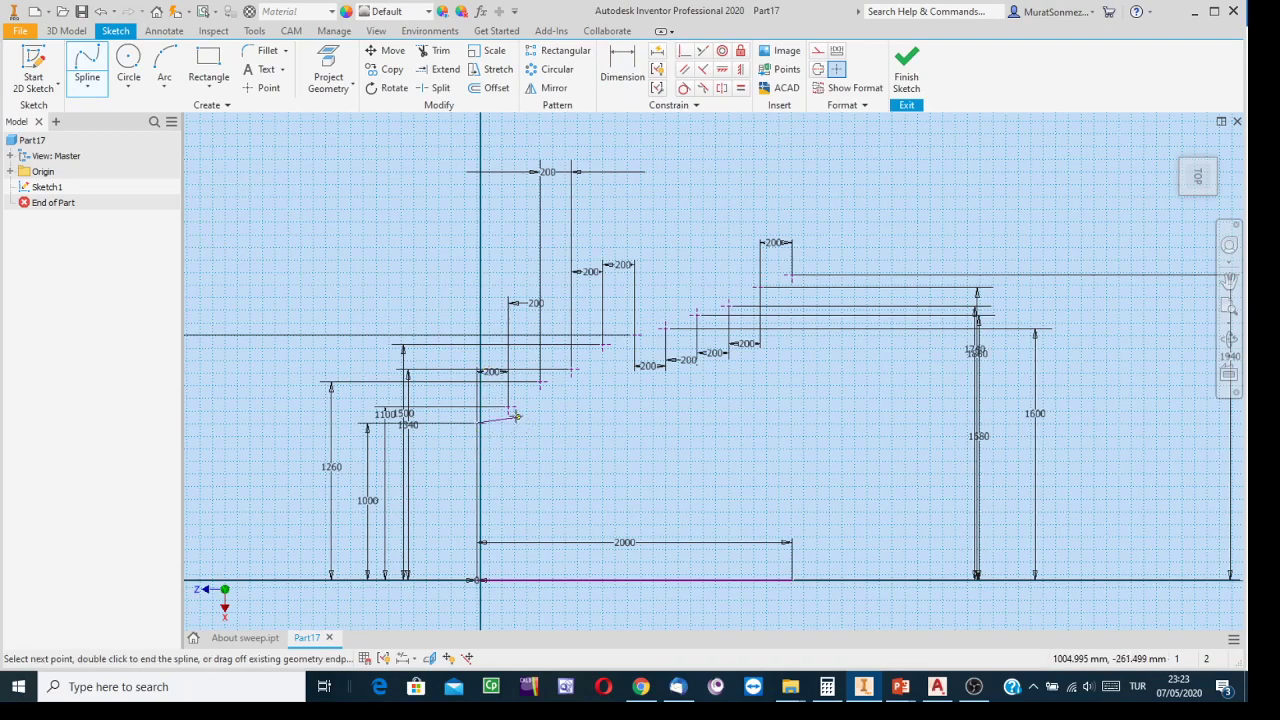
left_click(540, 382)
left_click(571, 366)
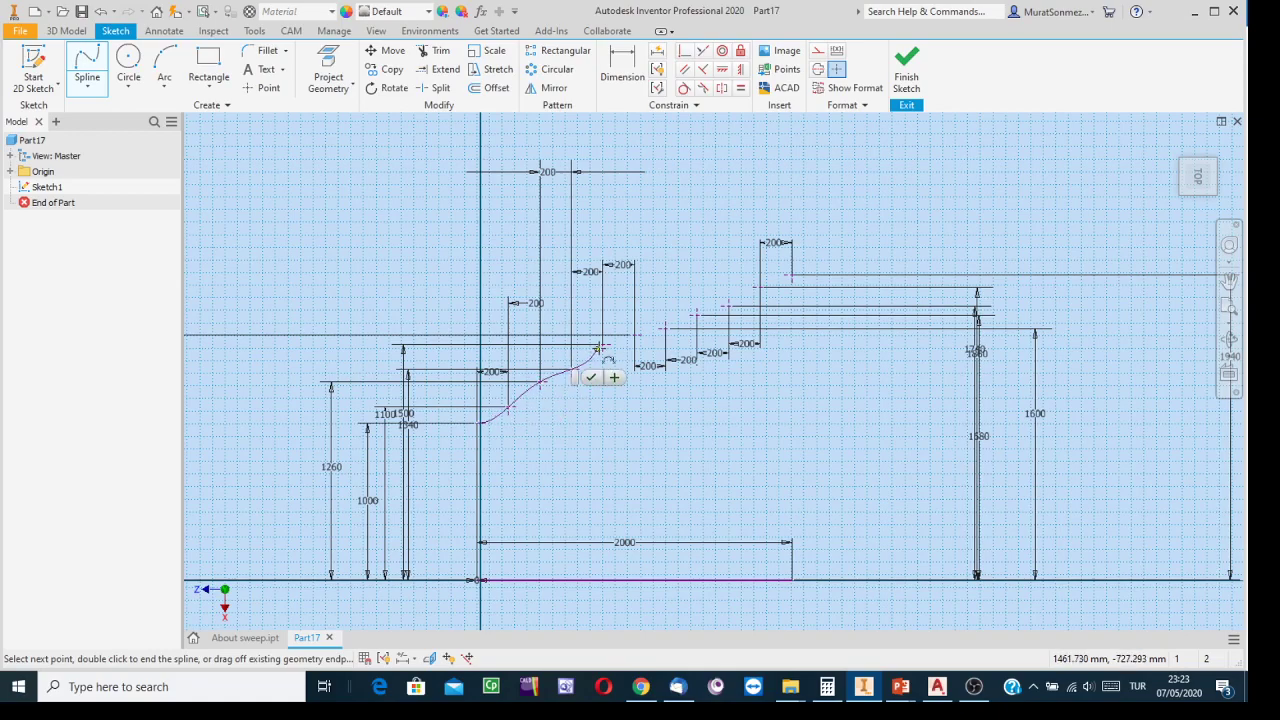
left_click(606, 343)
left_click(634, 334)
left_click(666, 327)
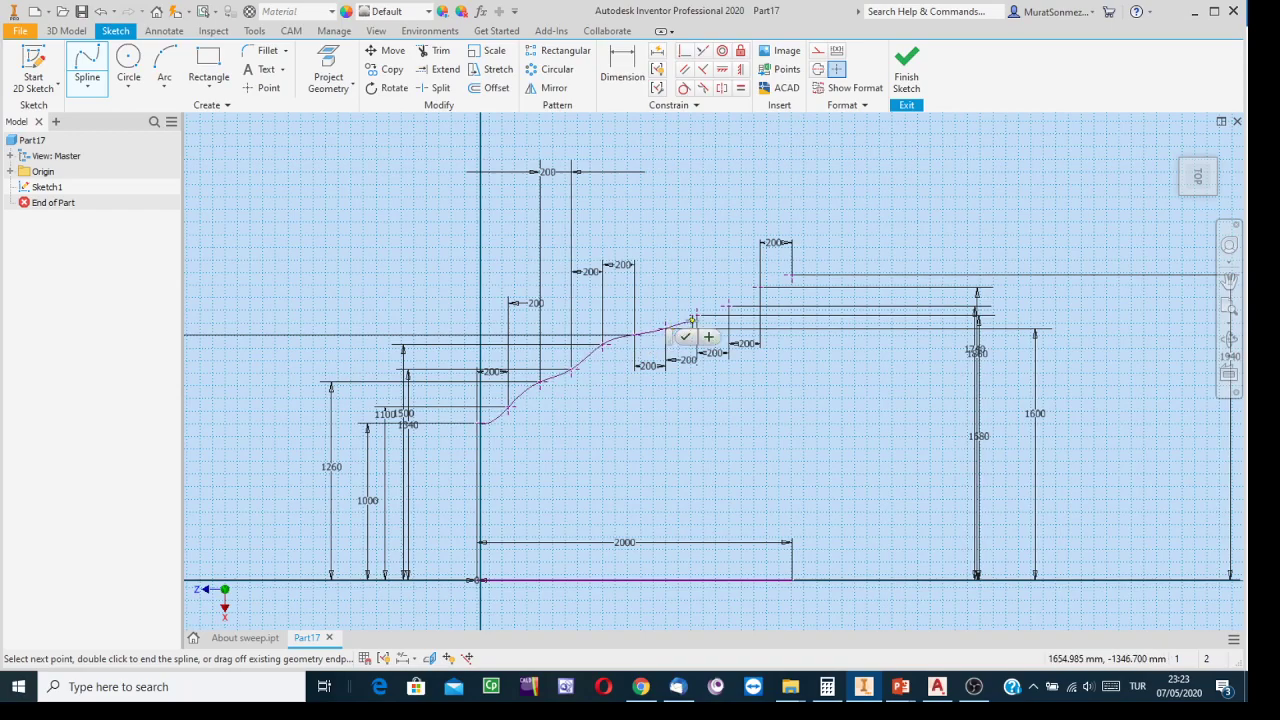
left_click(697, 315)
left_click(728, 306)
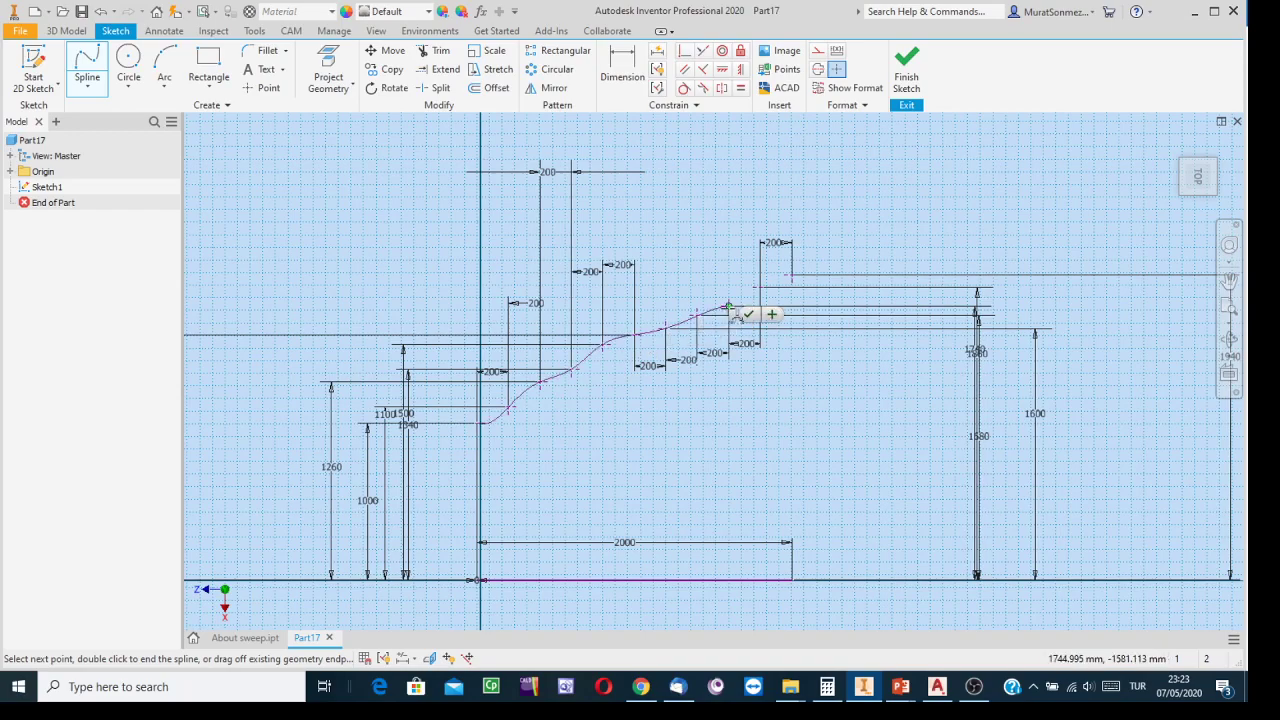
left_click(760, 287)
left_click(792, 274)
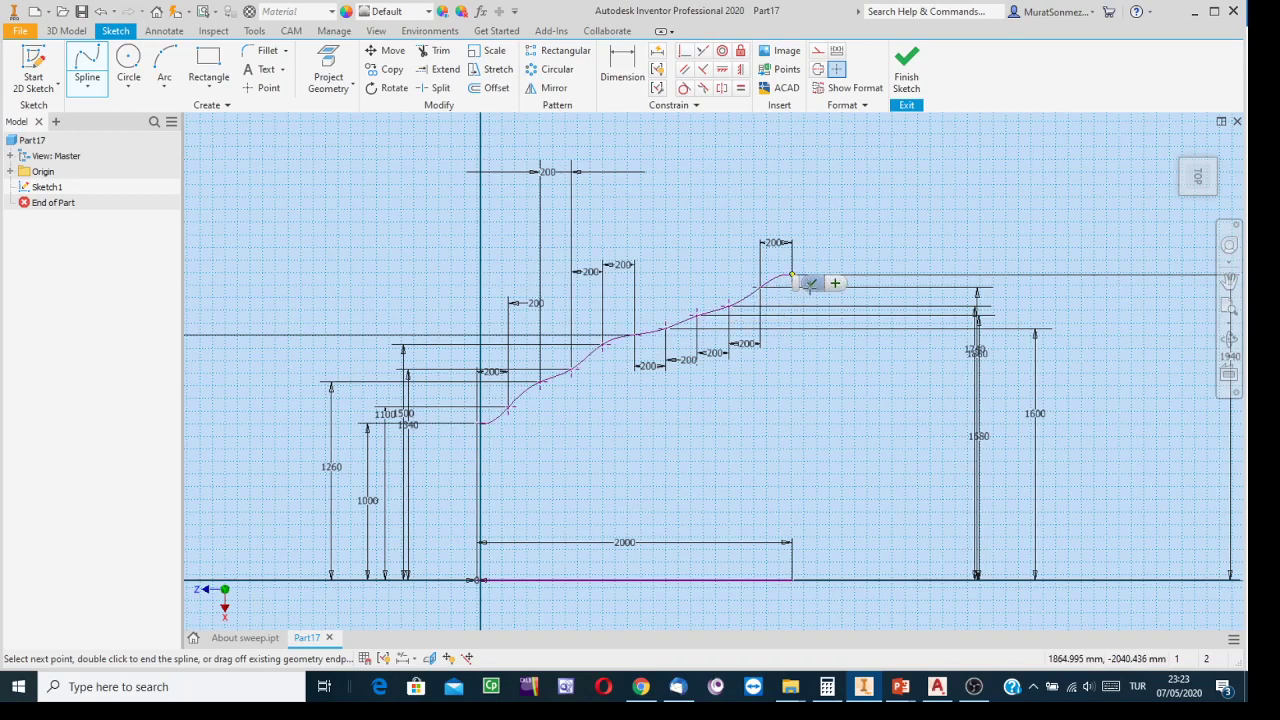
left_click(810, 285)
key("Escape")
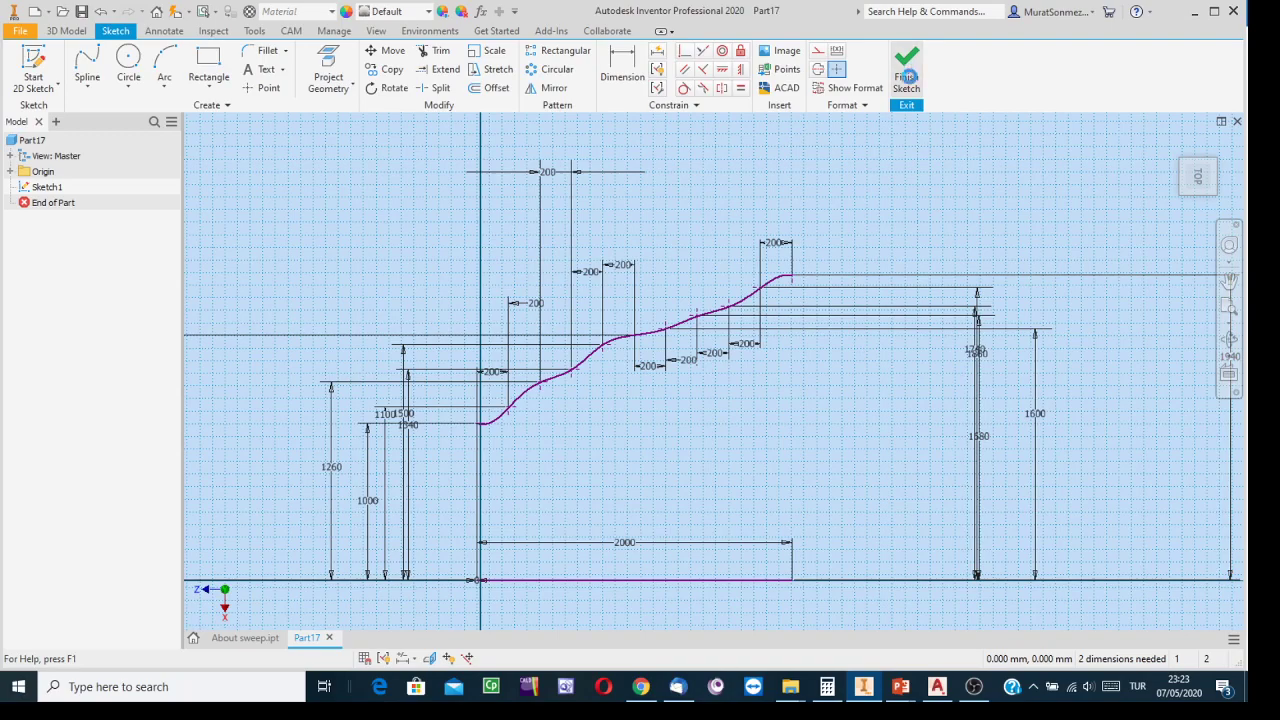
left_click(906, 75)
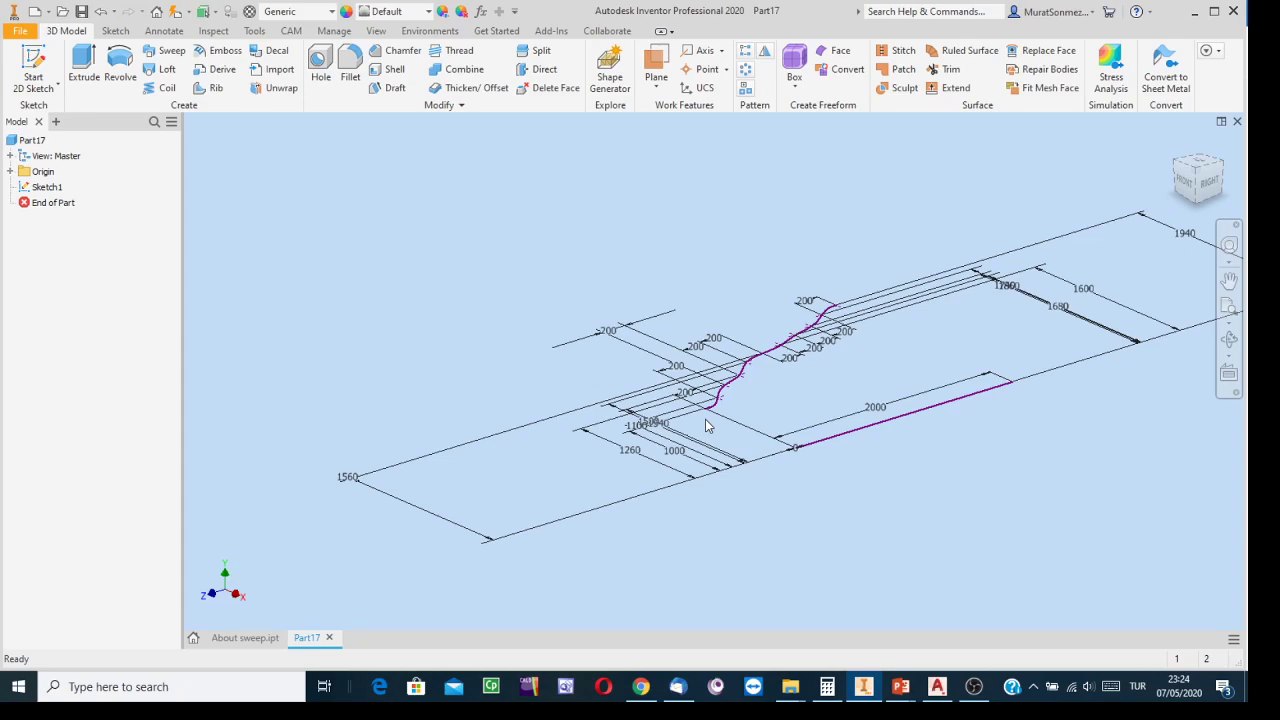
Step: Create a work plane normal to the 2000 mm line at its endpoint nearest the spline's 1000 mm high start
left_click(660, 97)
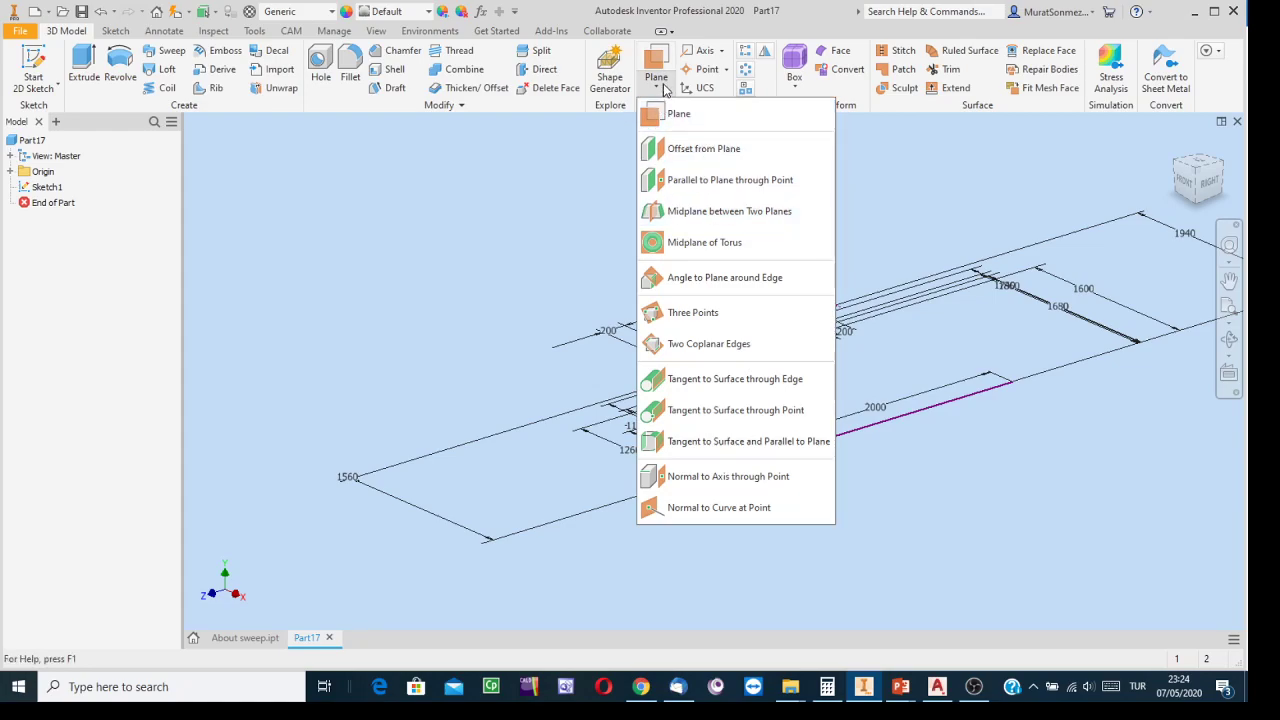
left_click(718, 512)
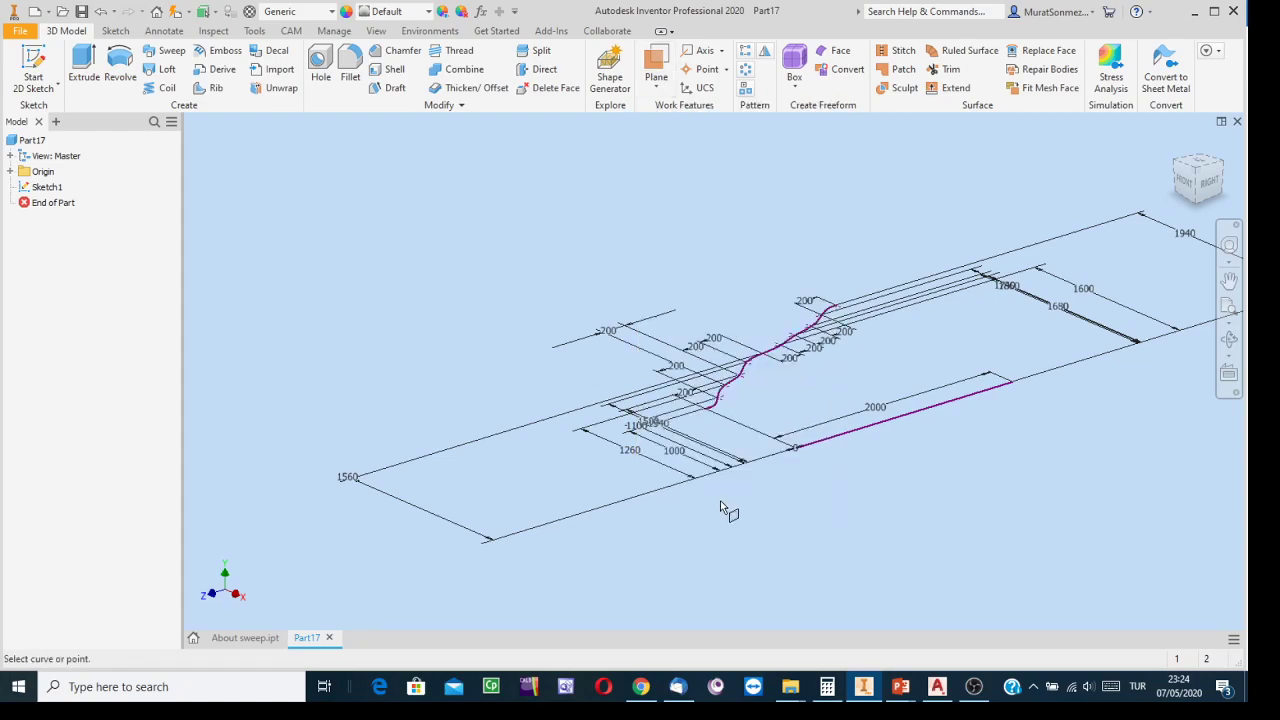
left_click(662, 90)
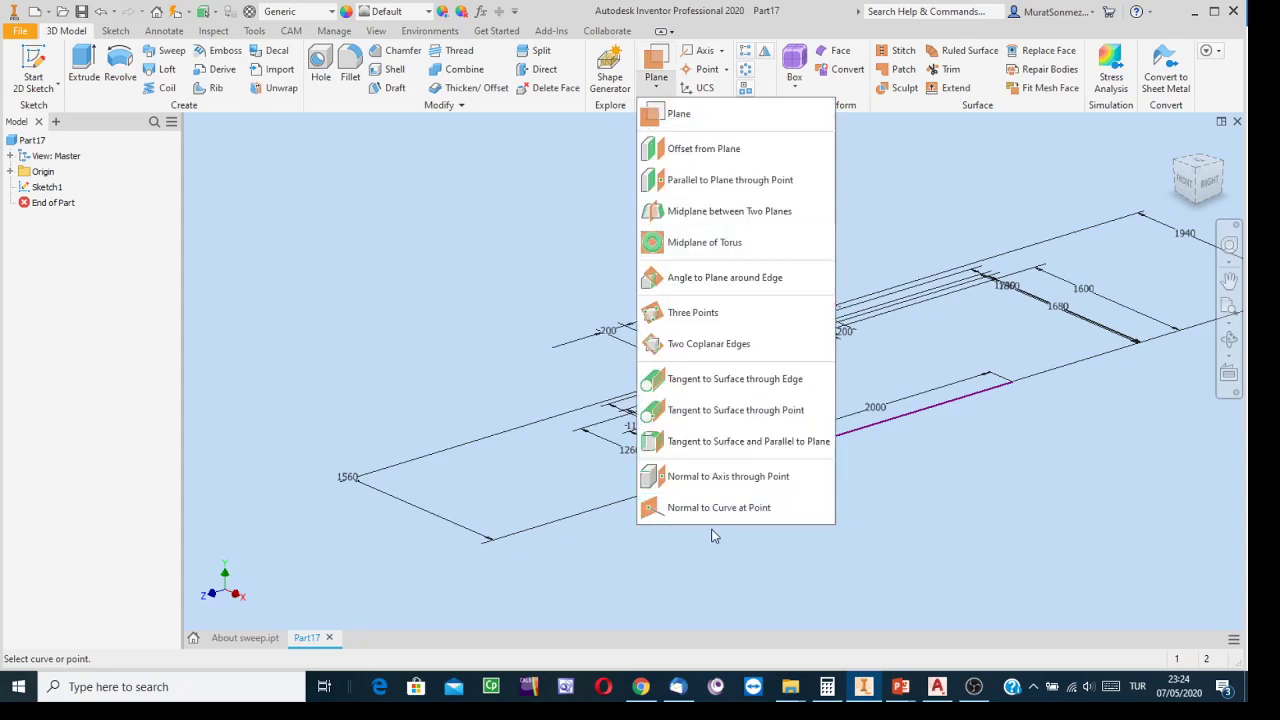
left_click(705, 510)
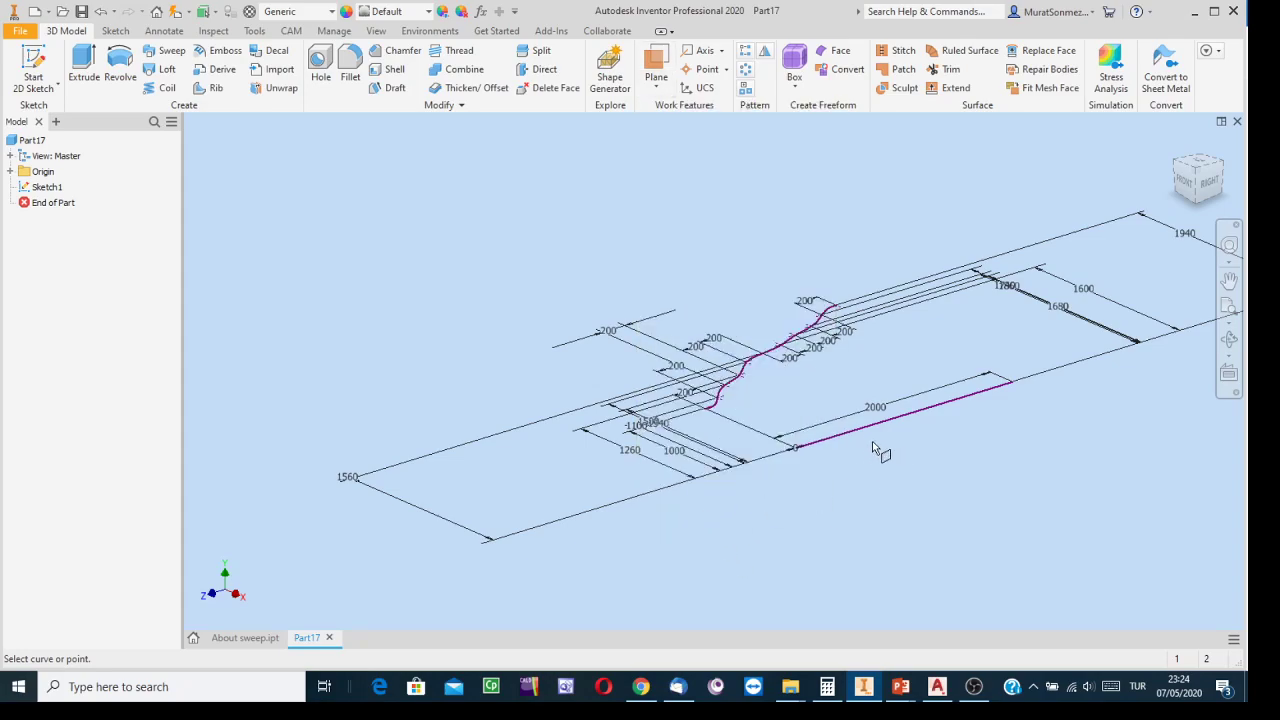
scroll(820, 495, "down", 3)
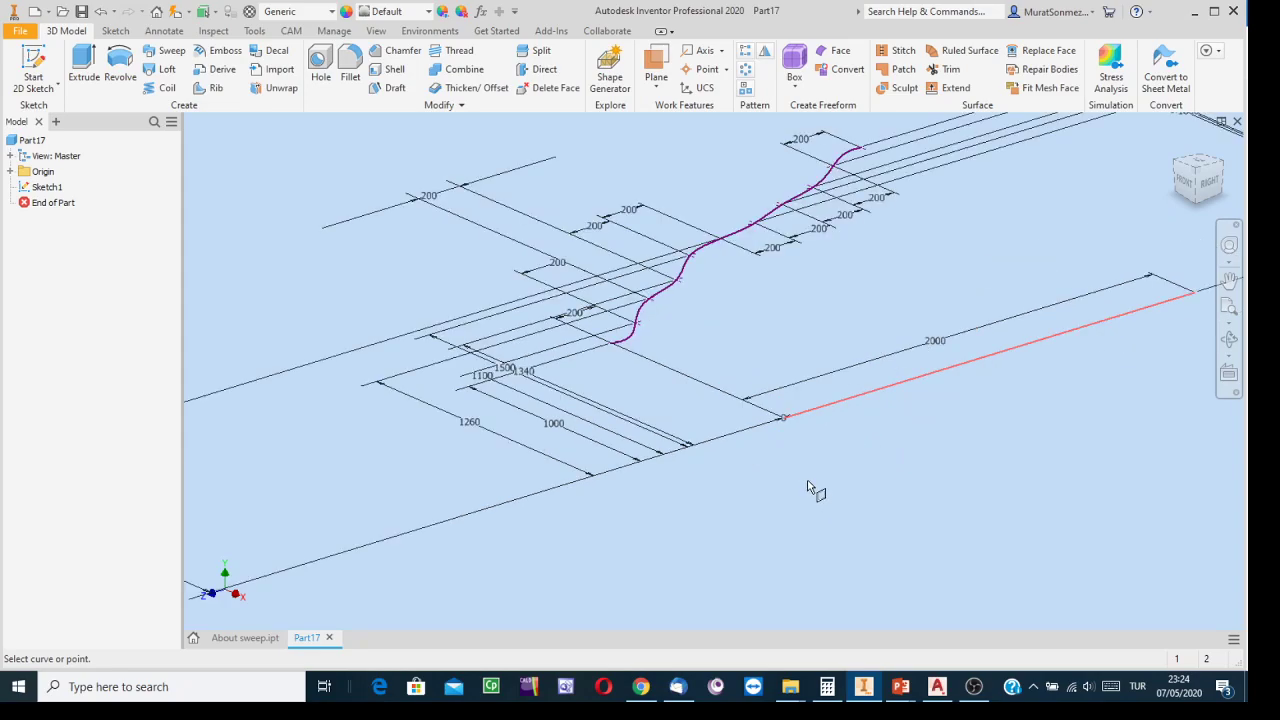
left_click(786, 420)
left_click(784, 418)
scroll(786, 424, "down", 10)
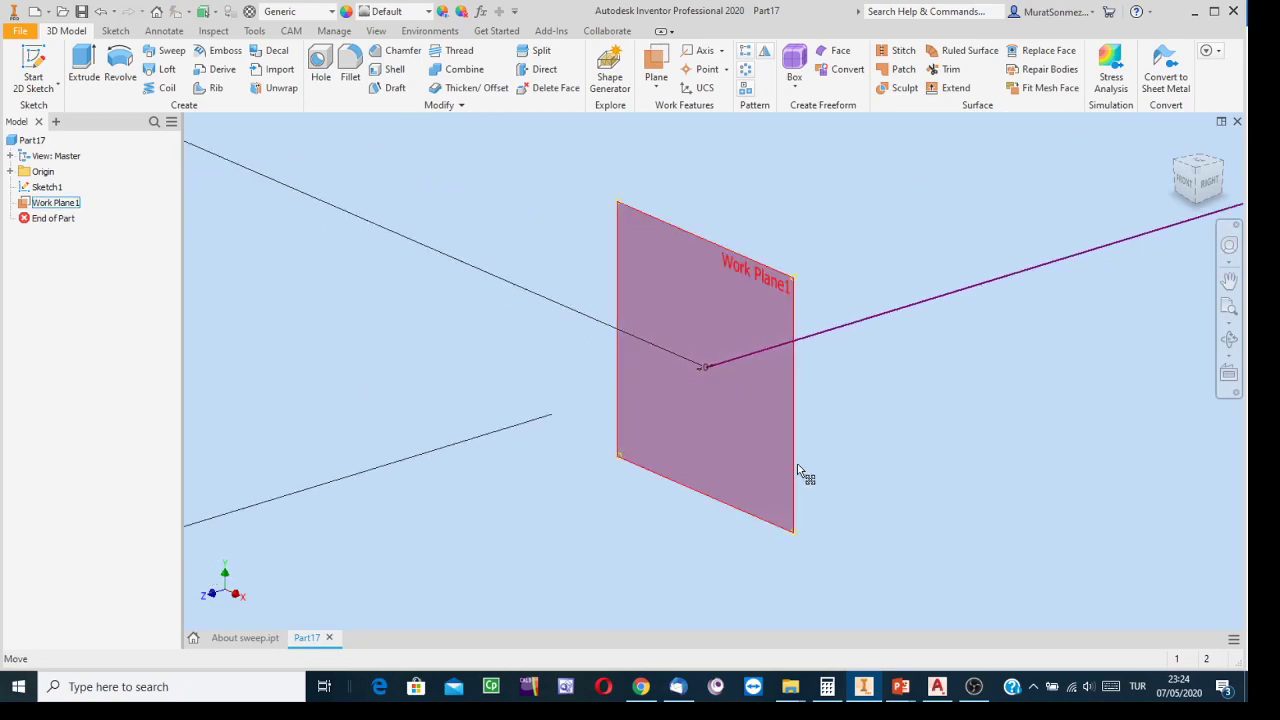
scroll(791, 476, "up", 5)
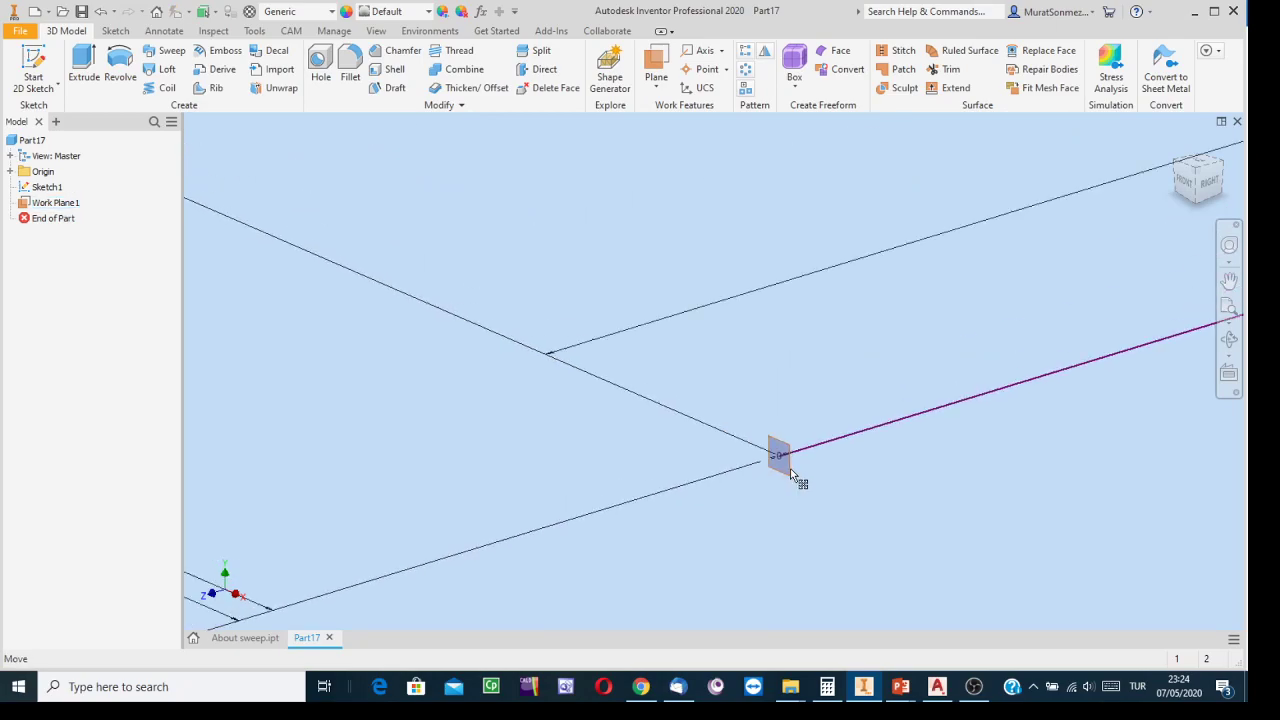
scroll(811, 514, "up", 4)
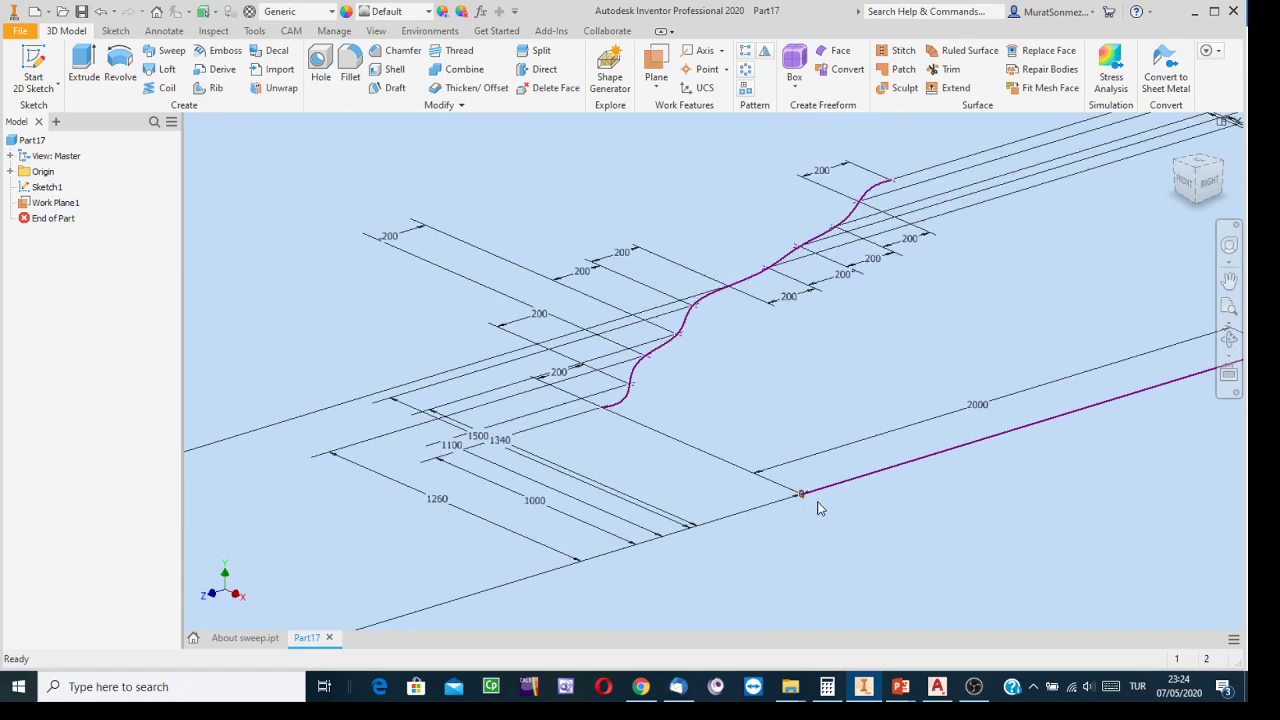
Step: Start a new 2D sketch on the work plane at the end of the 2000 mm line, shown in an isometric view
scroll(817, 507, "down", 5)
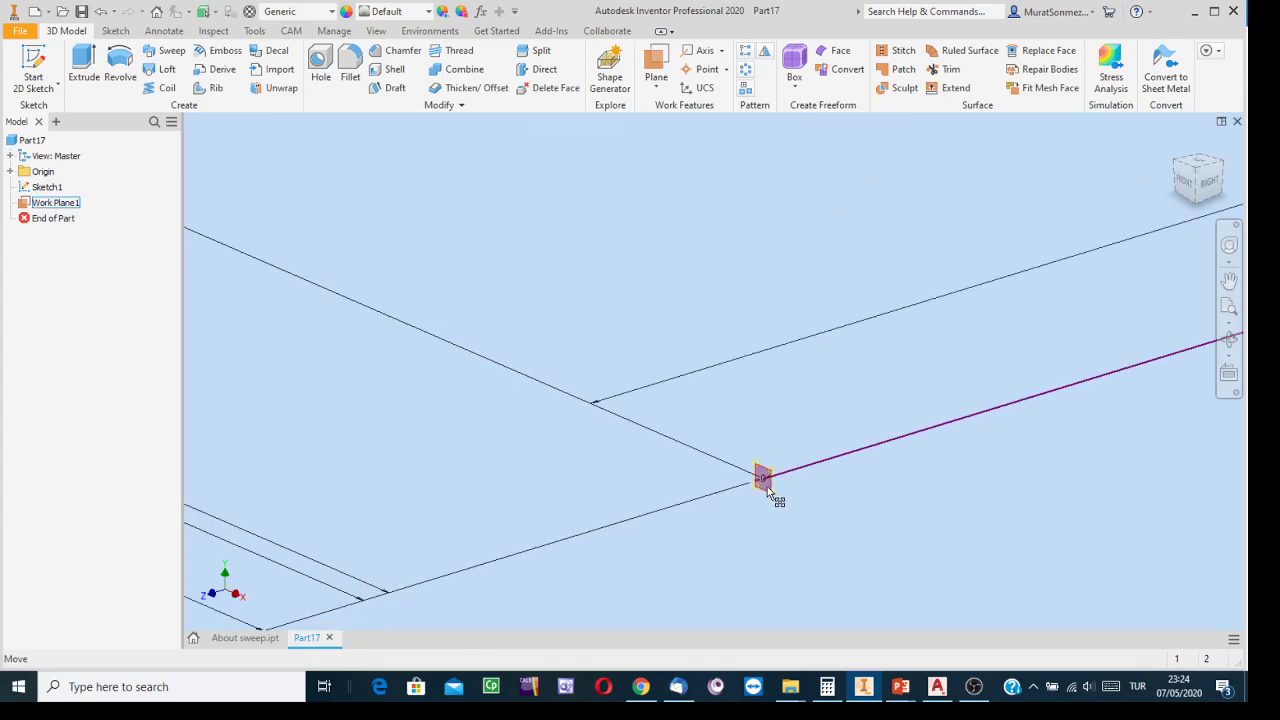
left_click(768, 489)
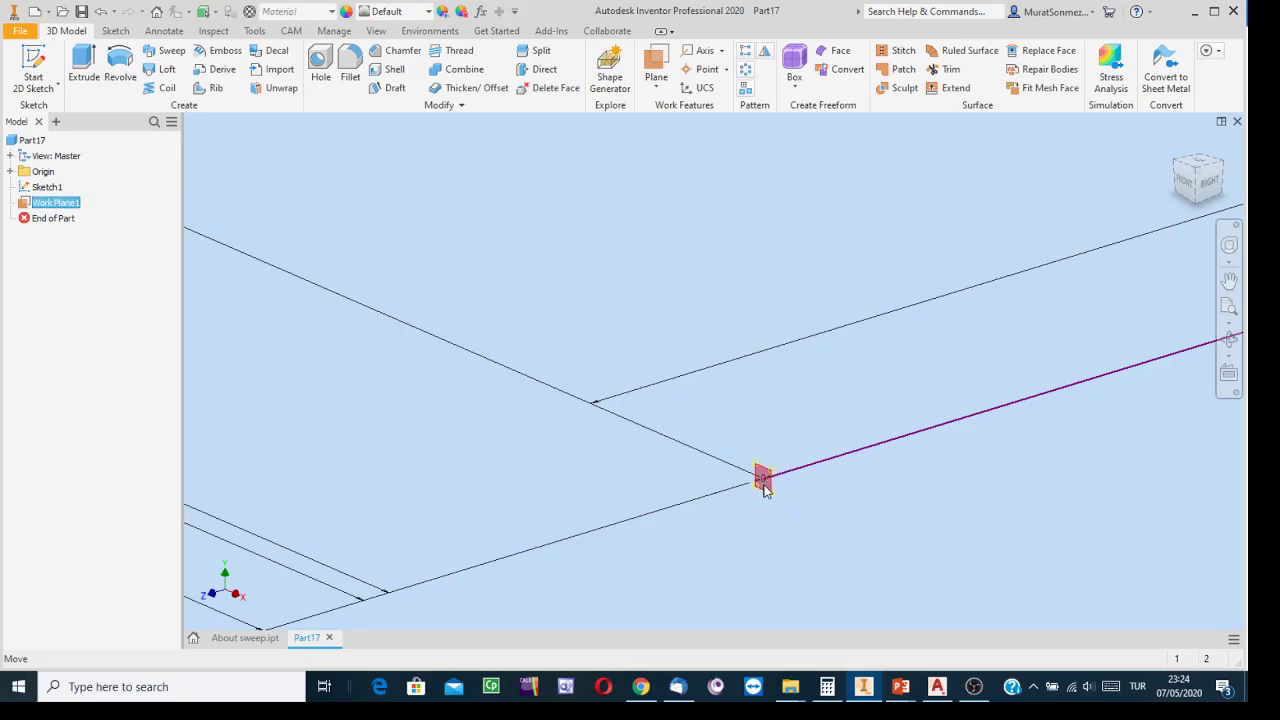
right_click(769, 490)
left_click(766, 532)
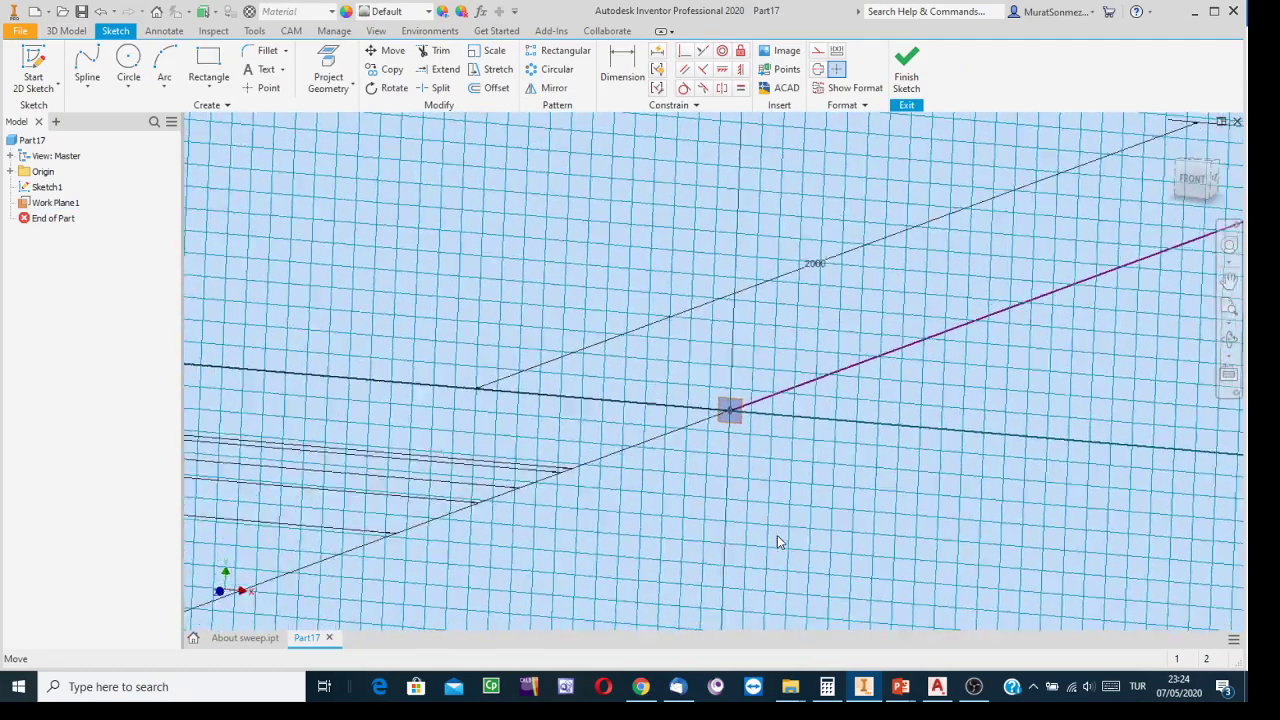
left_click(1215, 163)
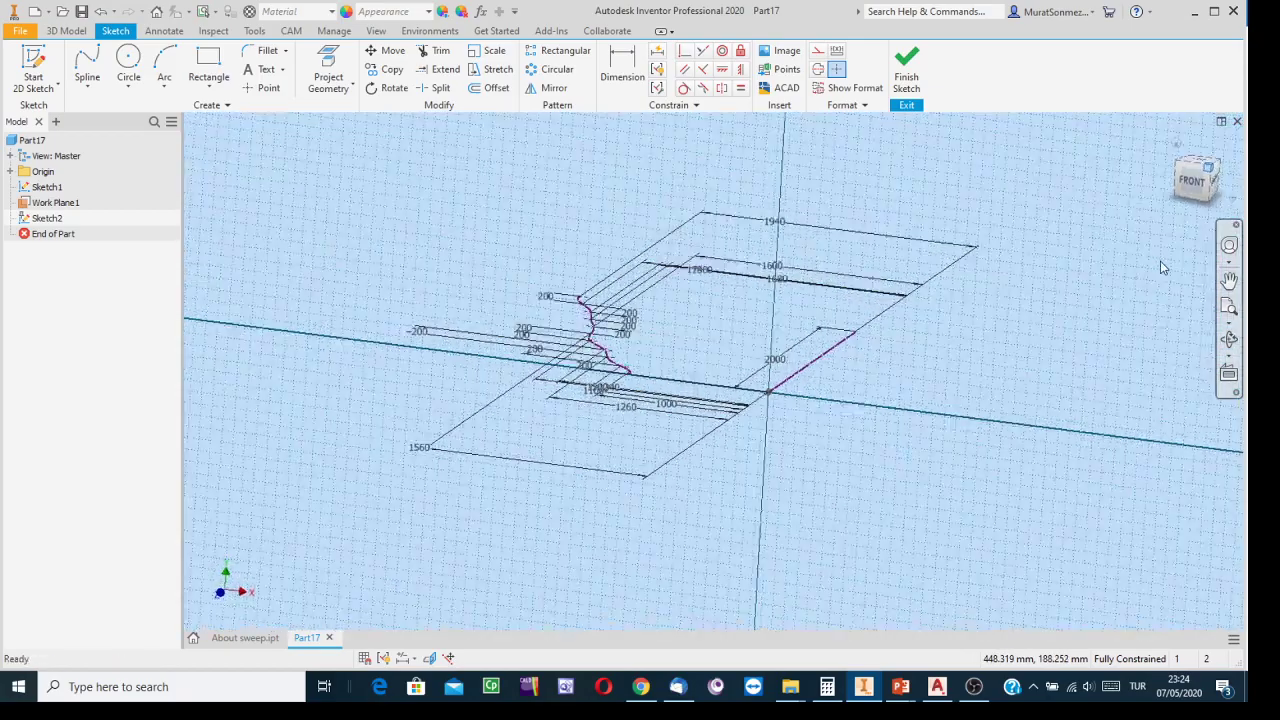
scroll(722, 408, "up", 5)
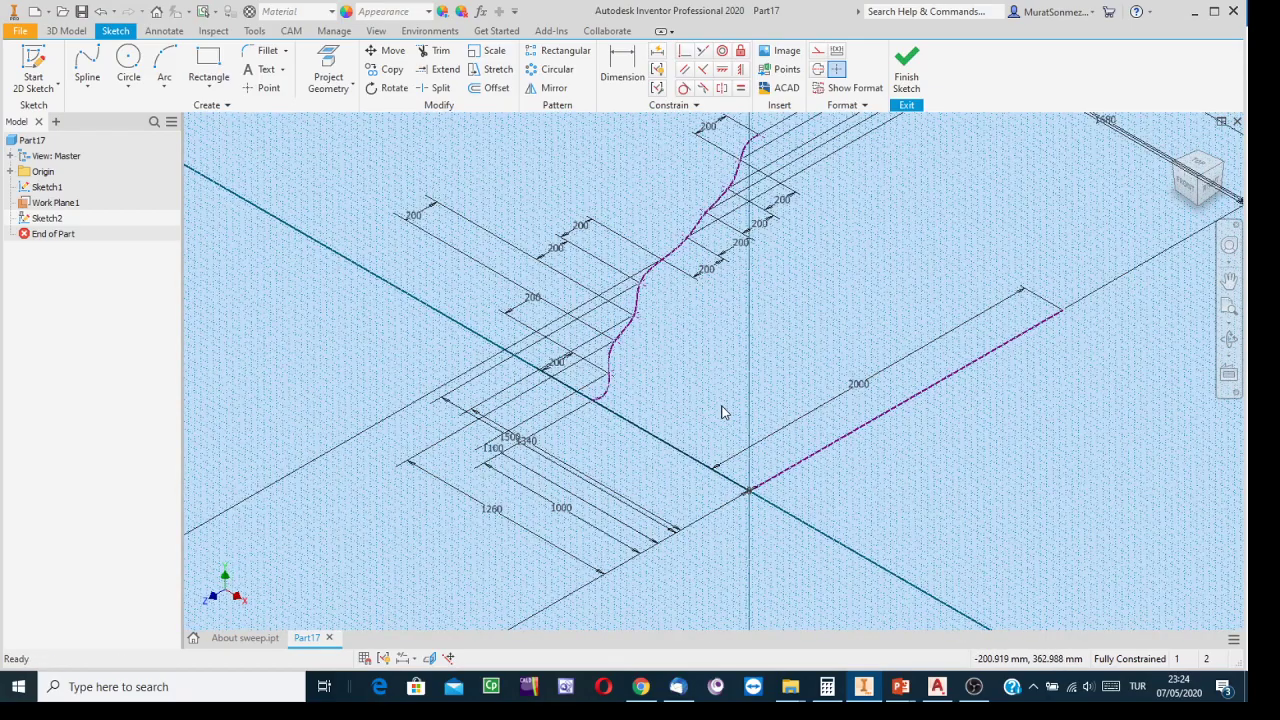
middle_click_drag(727, 398, 757, 362)
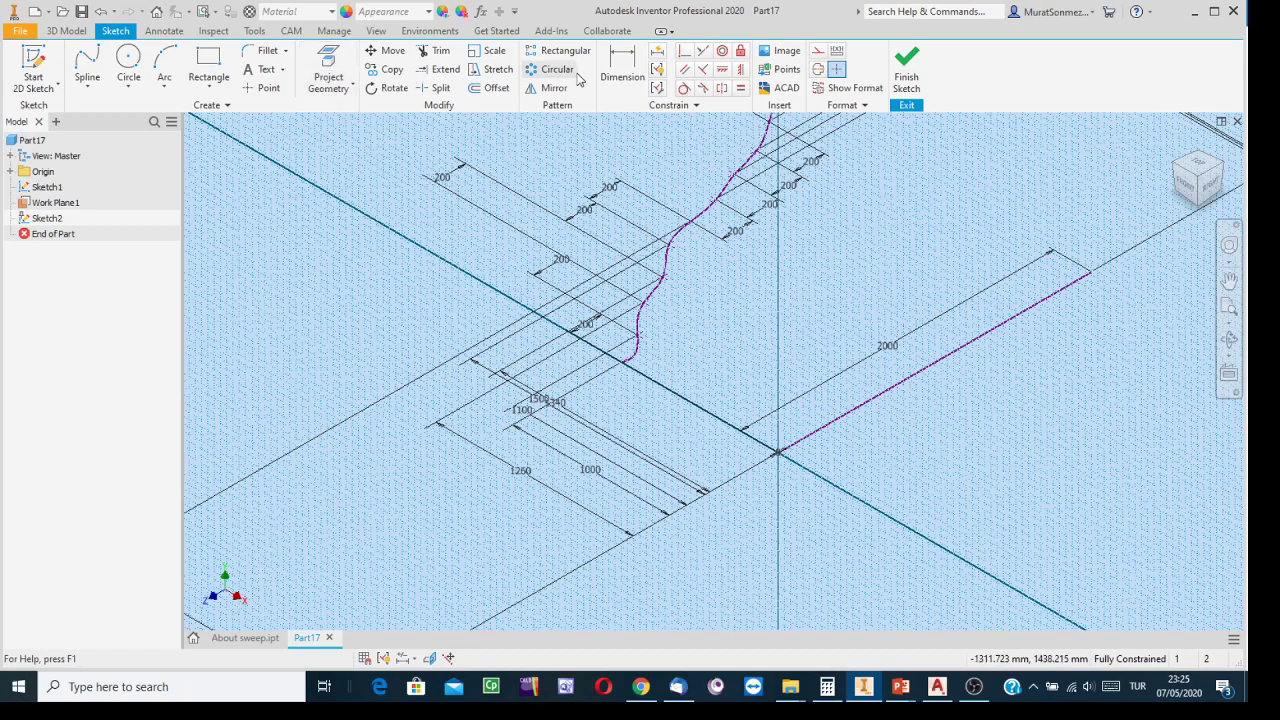
Step: Project the spline's start point and draw a two-point rectangle about 1138 mm wide and 1657 mm high around the line's end
left_click(330, 62)
scroll(628, 375, "down", 3)
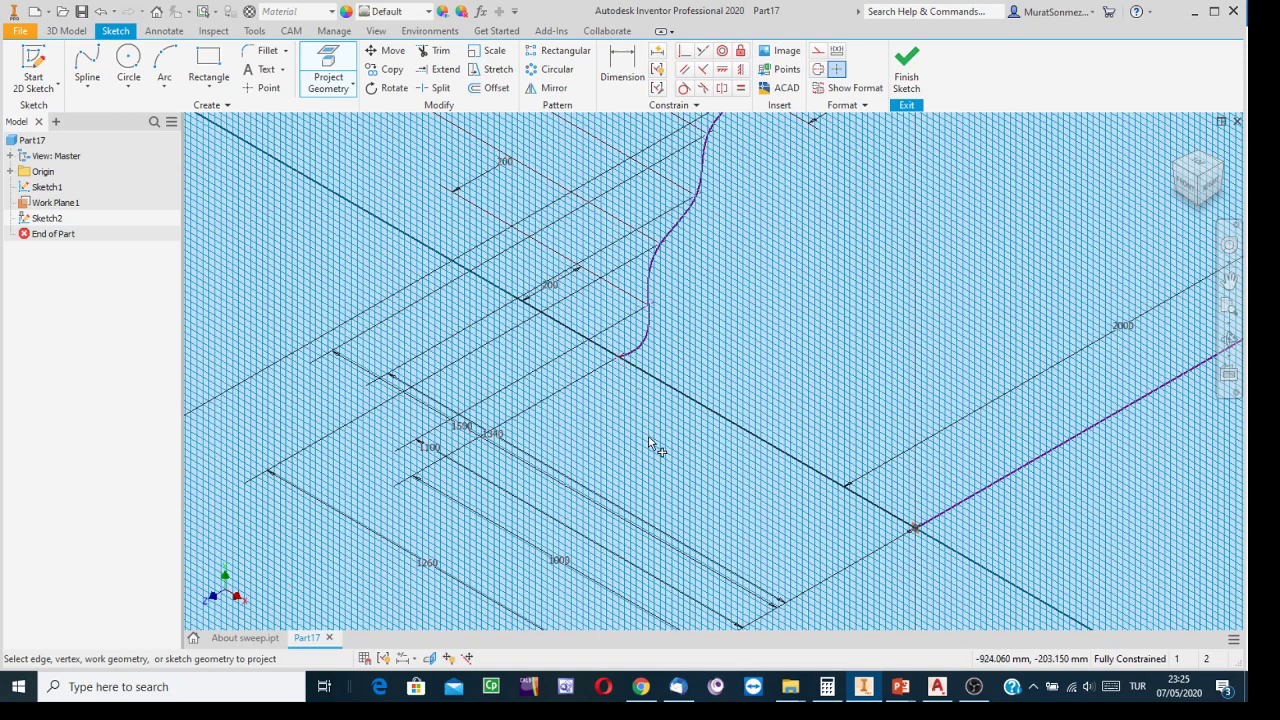
scroll(648, 440, "up", 4)
left_click(208, 68)
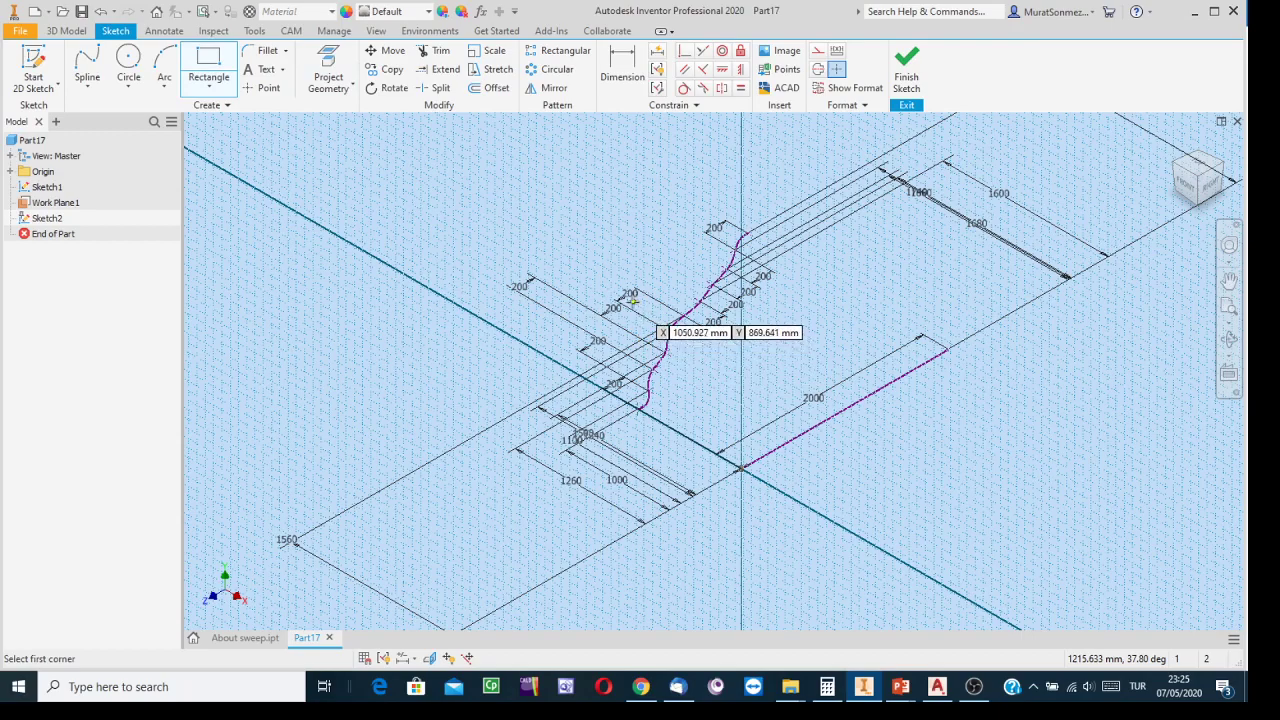
left_click(695, 337)
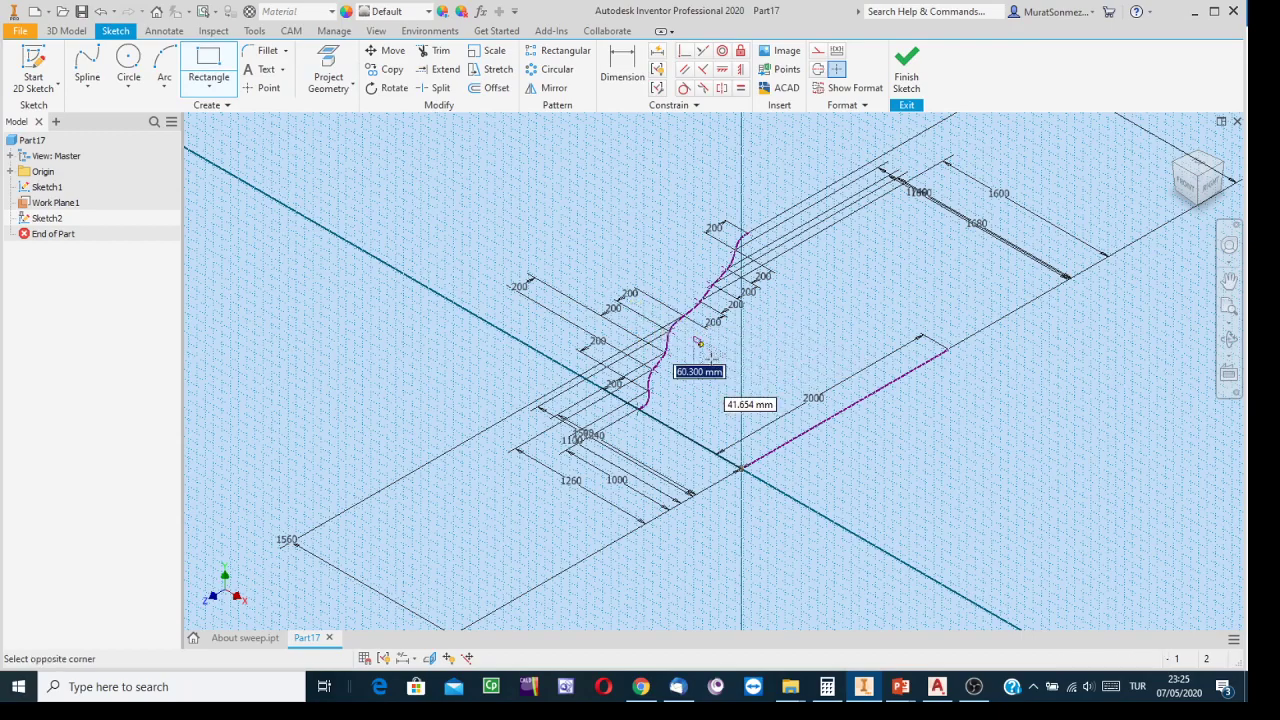
left_click(812, 600)
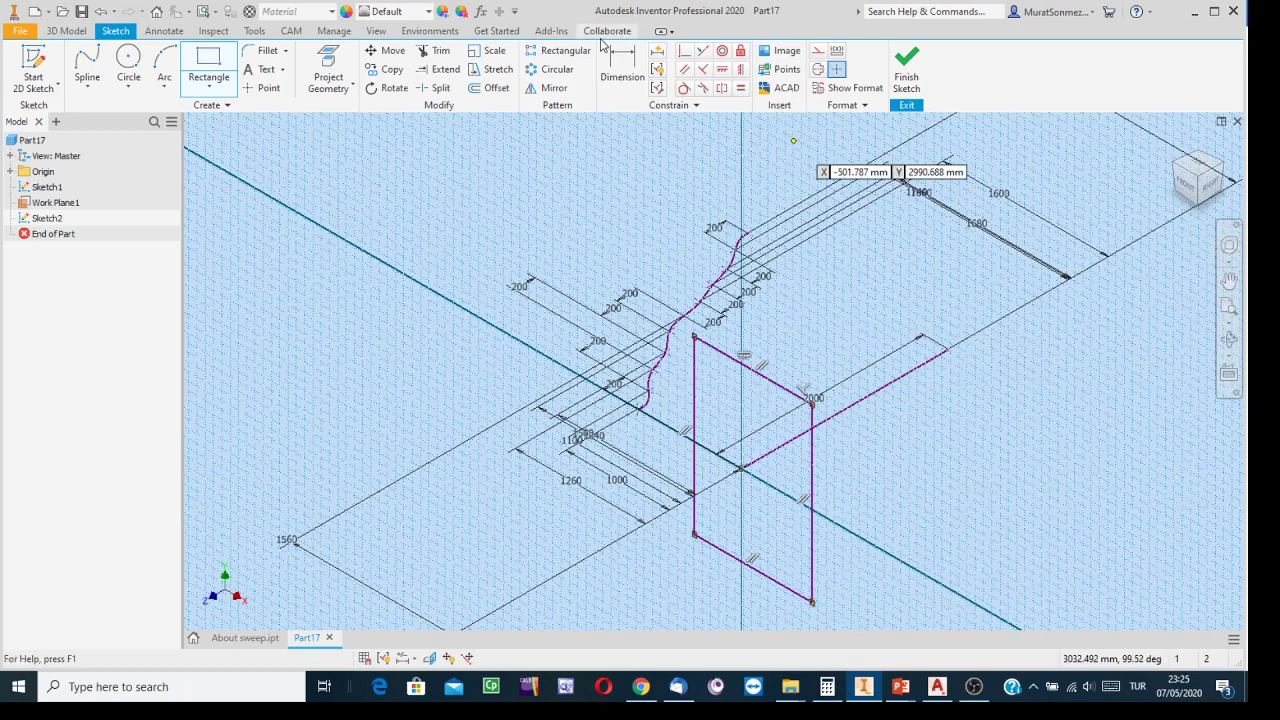
Step: Dimension the rectangle's vertical edge nearest the spline to the spline's start point and set the distance to 0 mm
left_click(621, 62)
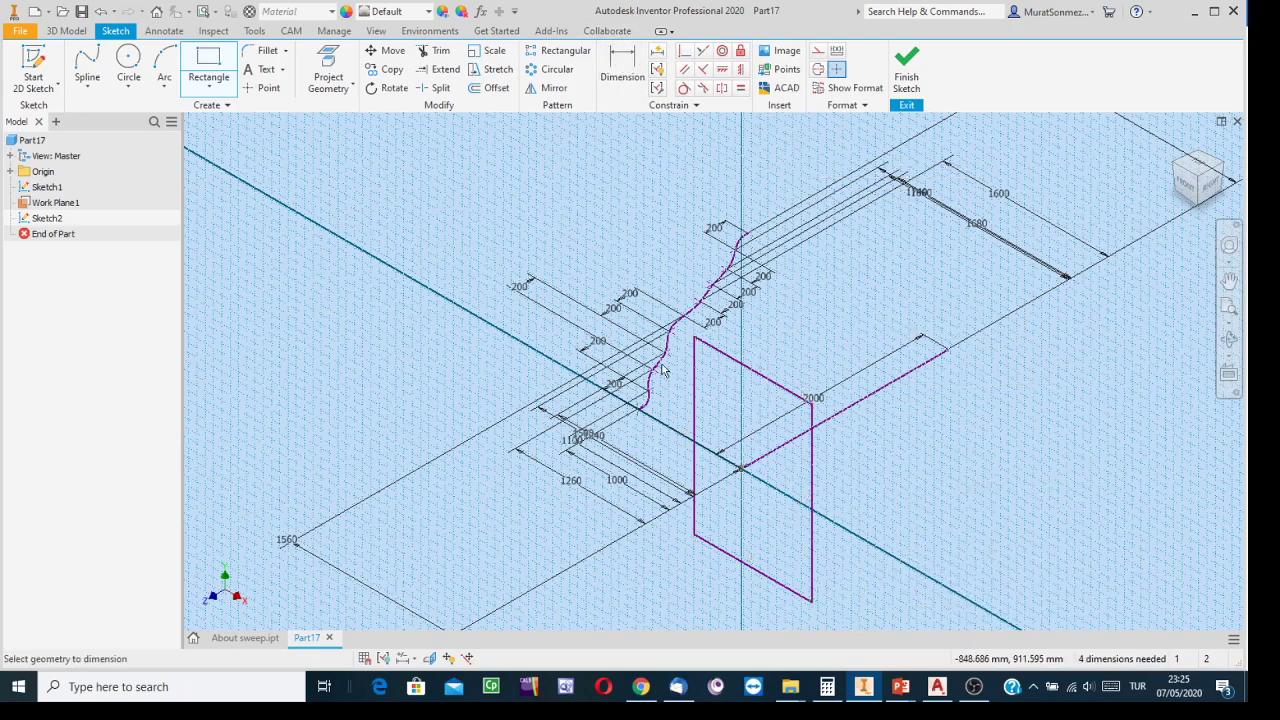
left_click(695, 425)
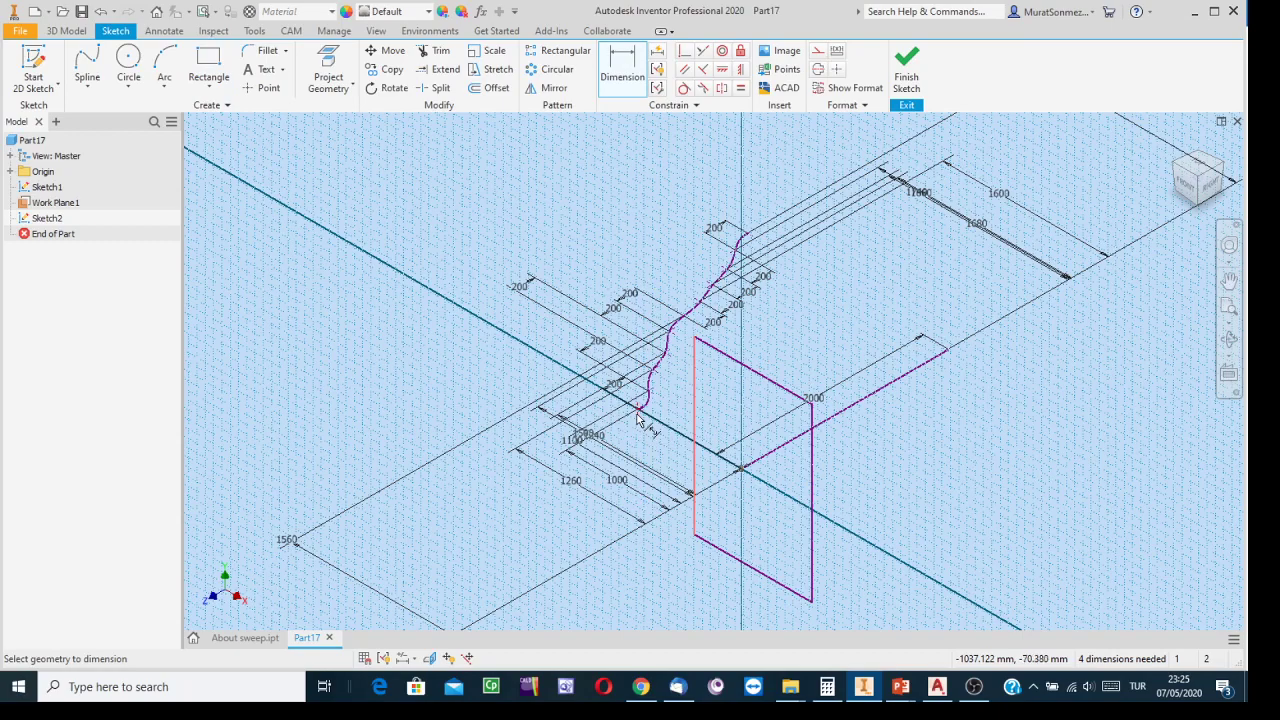
left_click(637, 418)
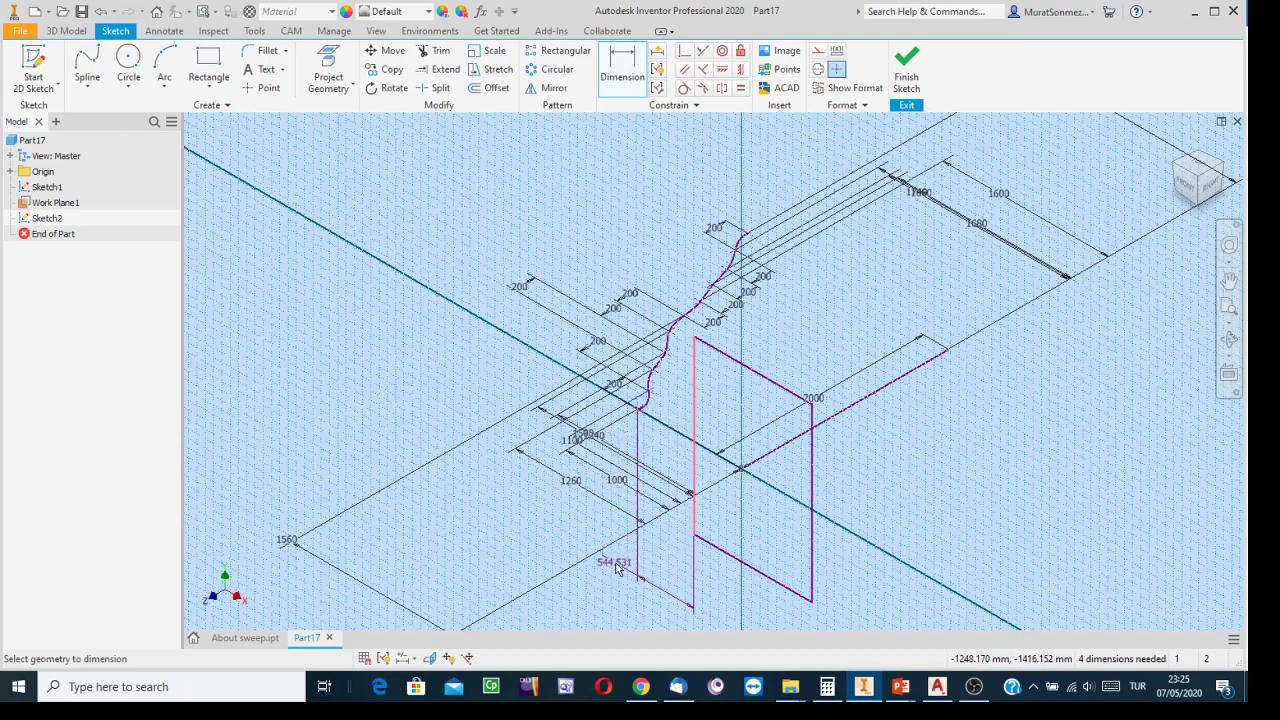
left_click(620, 567)
type("0")
key("Return")
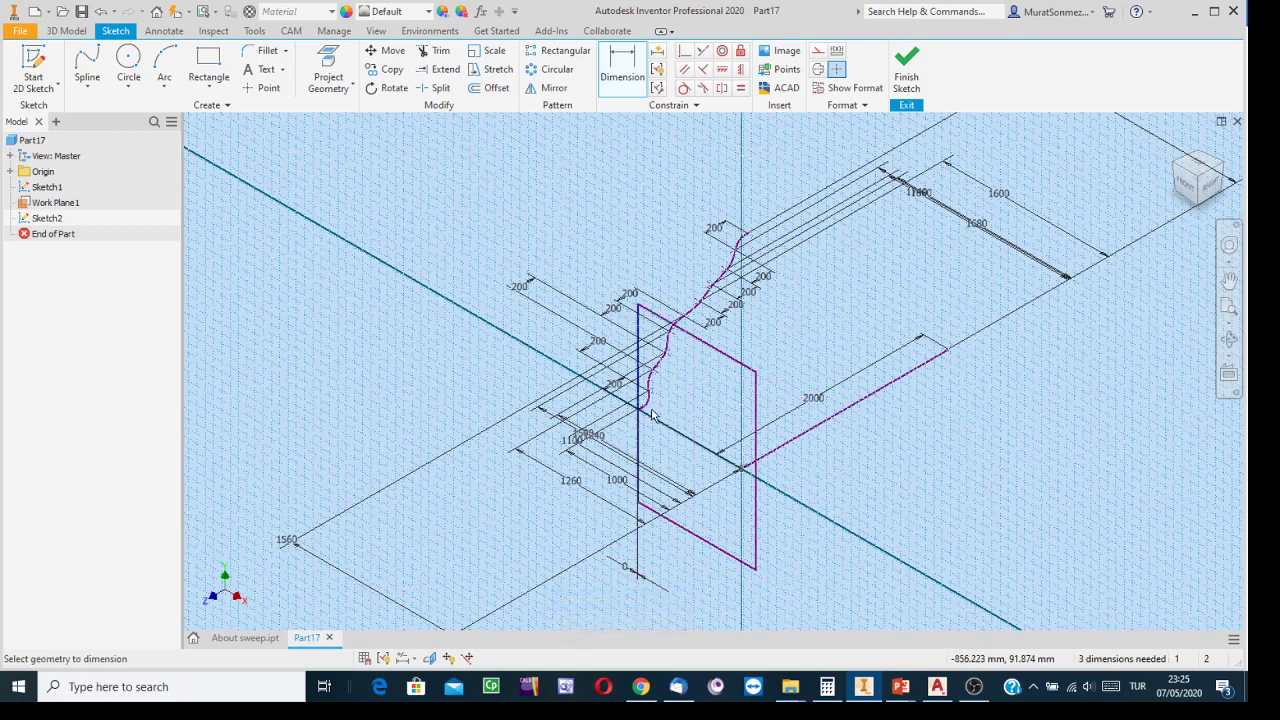
Step: Dimension the rectangle's upper edge to the spline's start point and set the vertical distance to 600 mm
left_click(685, 332)
left_click(533, 298)
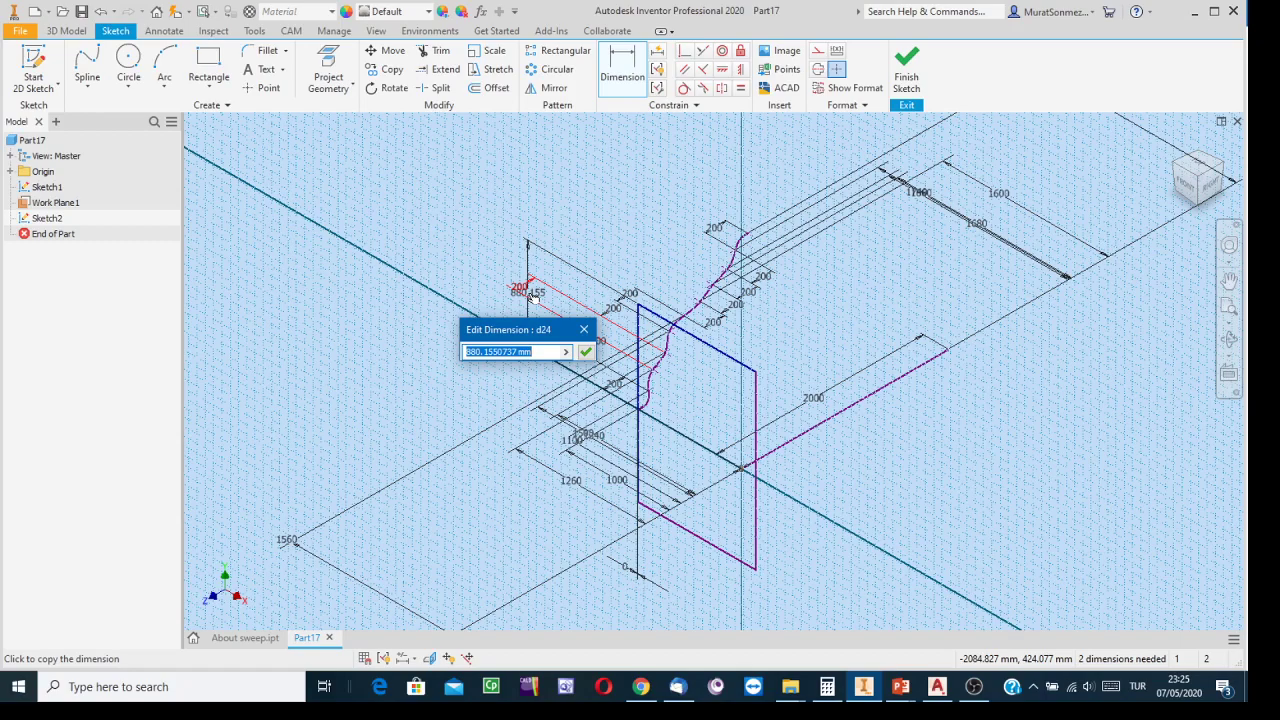
type("600")
key("Return")
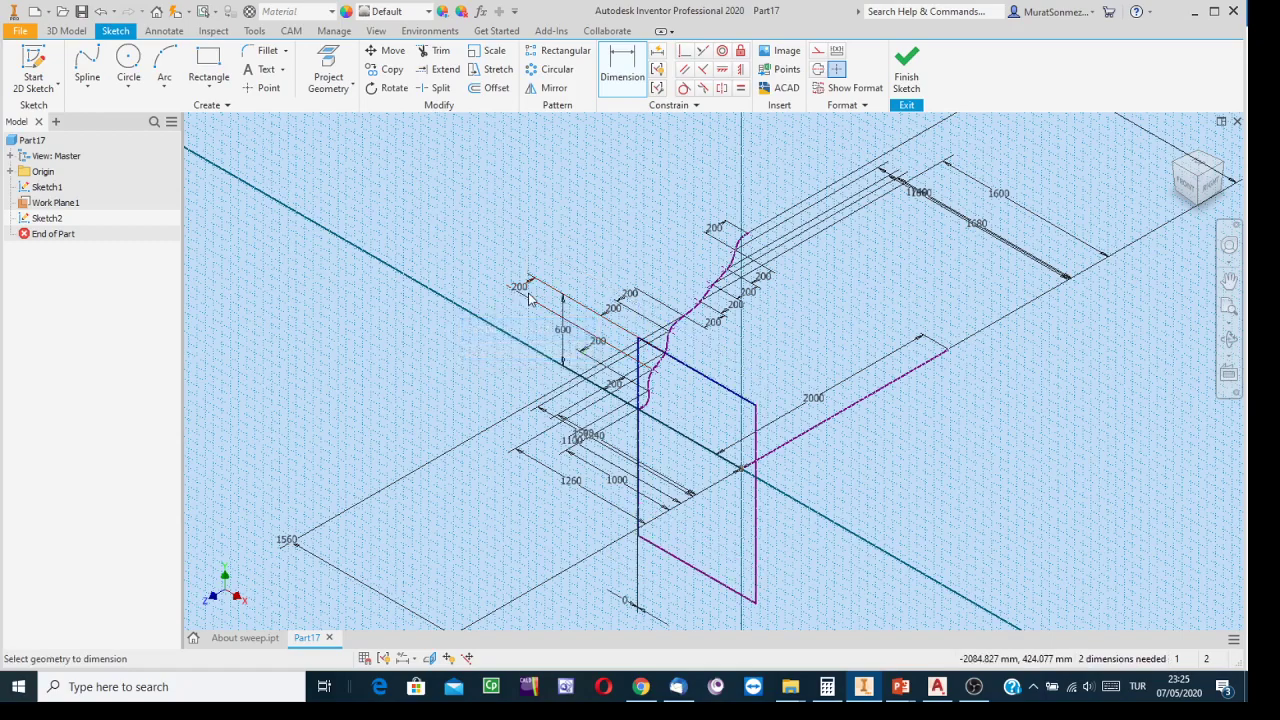
Step: Dimension the distance between the rectangle's upper and lower edges and set it to 1200 mm
left_click(700, 374)
left_click(479, 379)
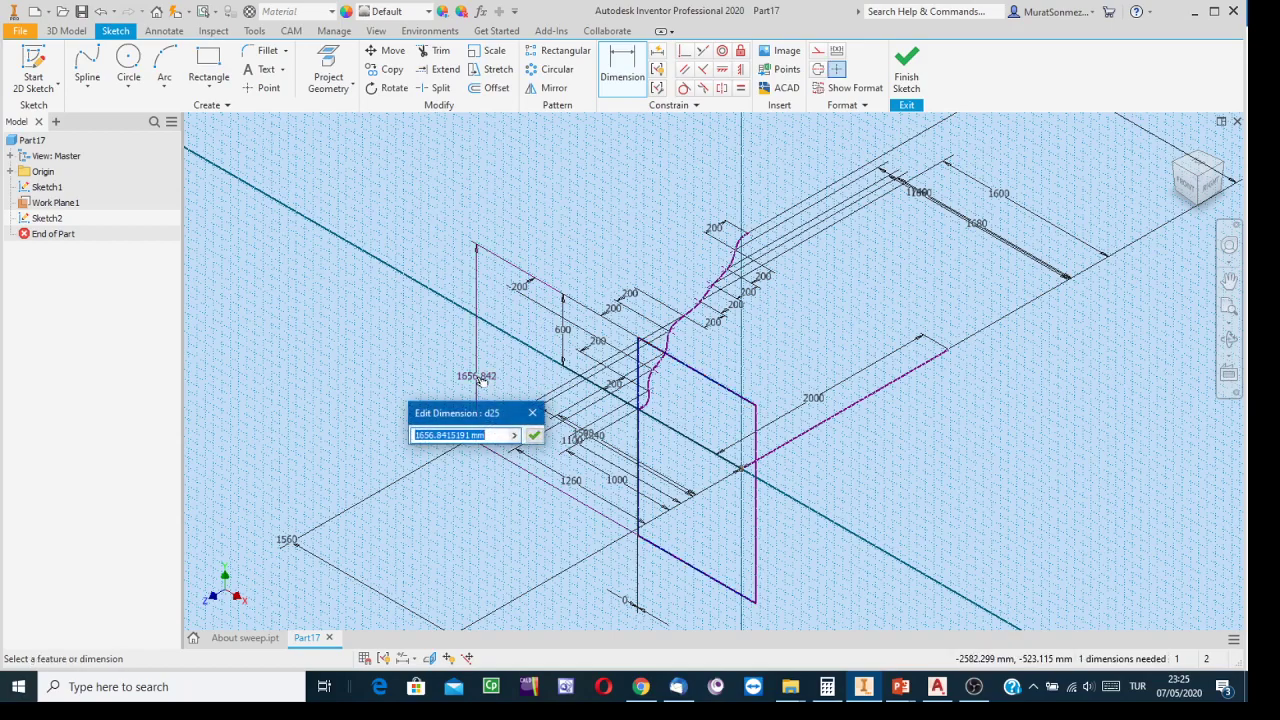
type("12")
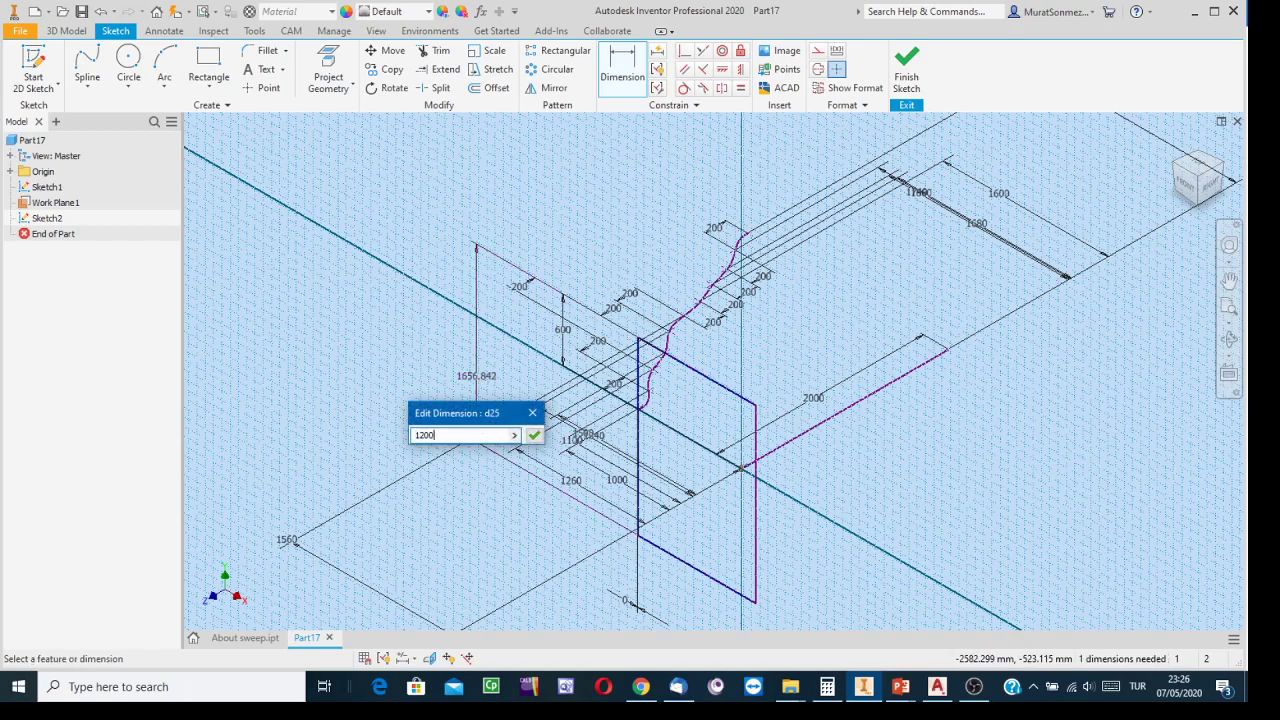
type("00")
key("Return")
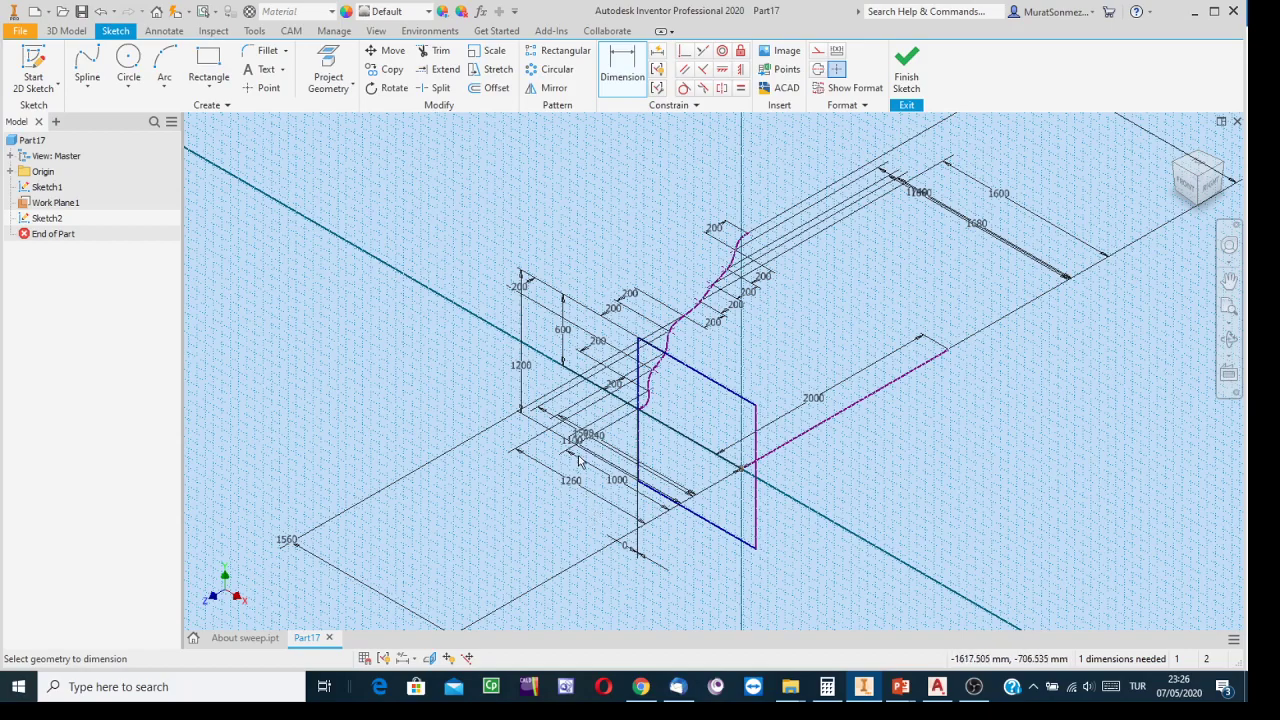
Step: Dimension the distance between the rectangle's two vertical edges and set the width to 2000 mm
left_click(679, 364)
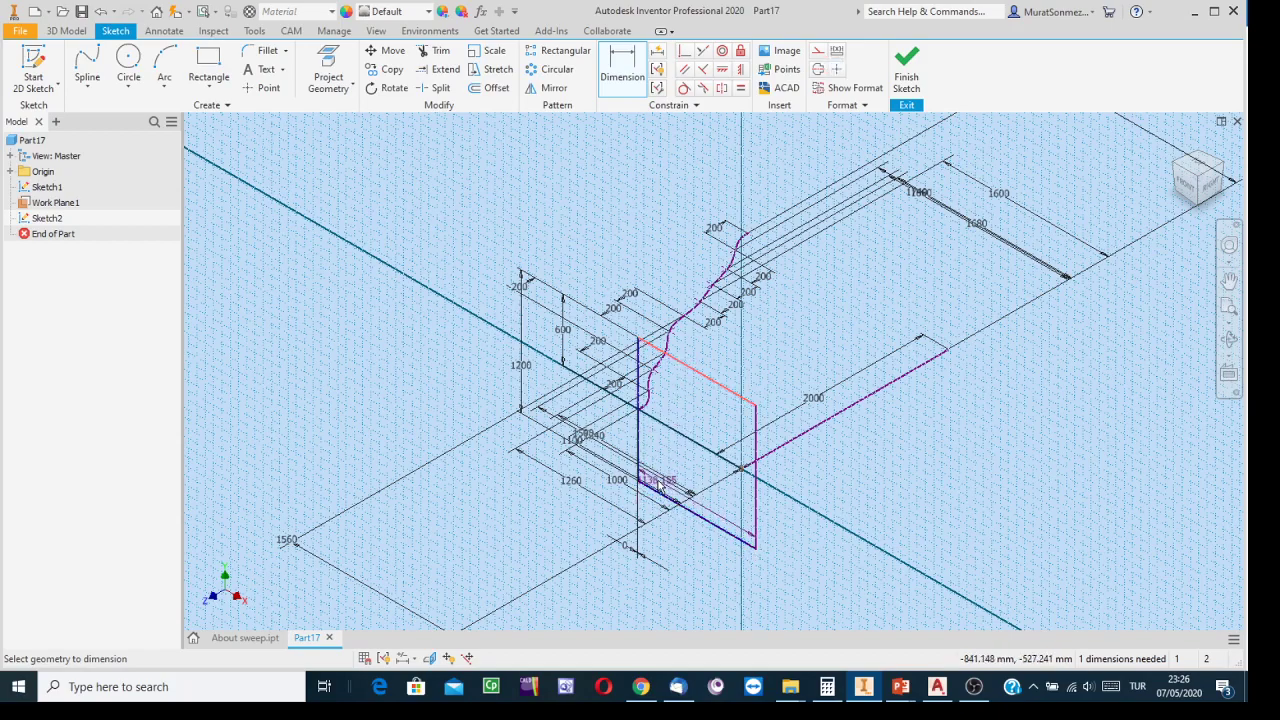
key("Escape")
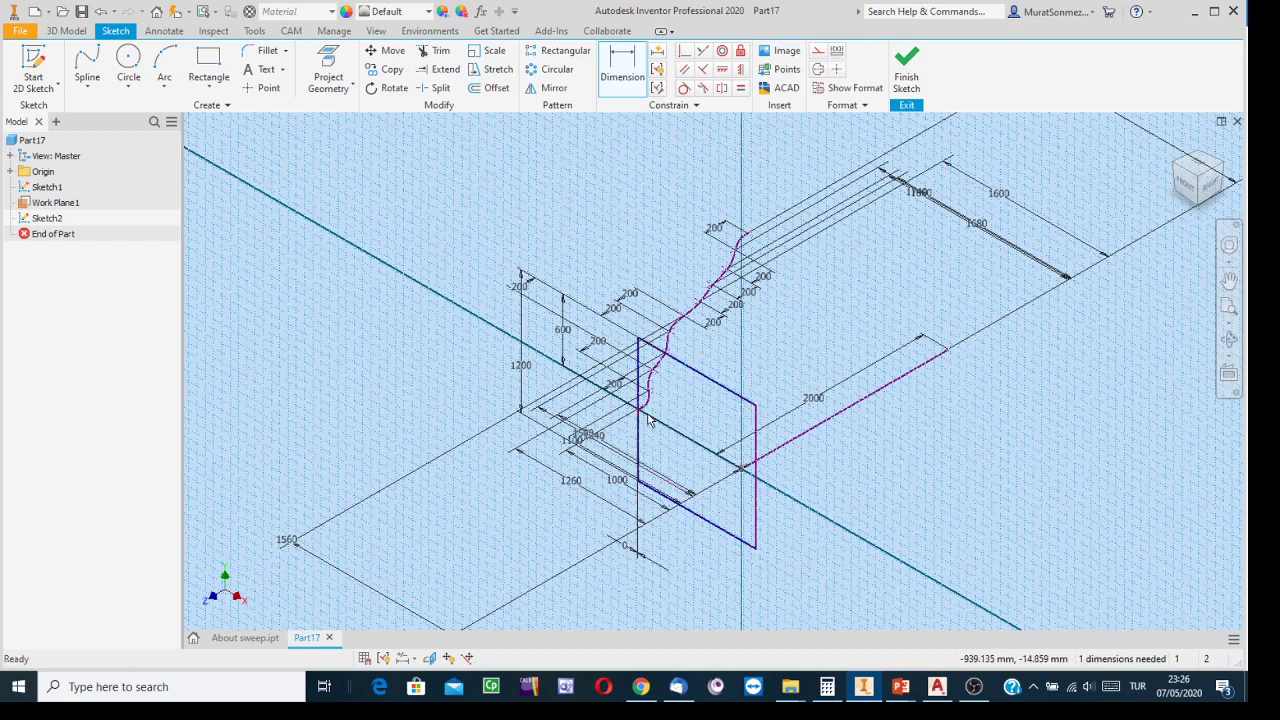
left_click(622, 62)
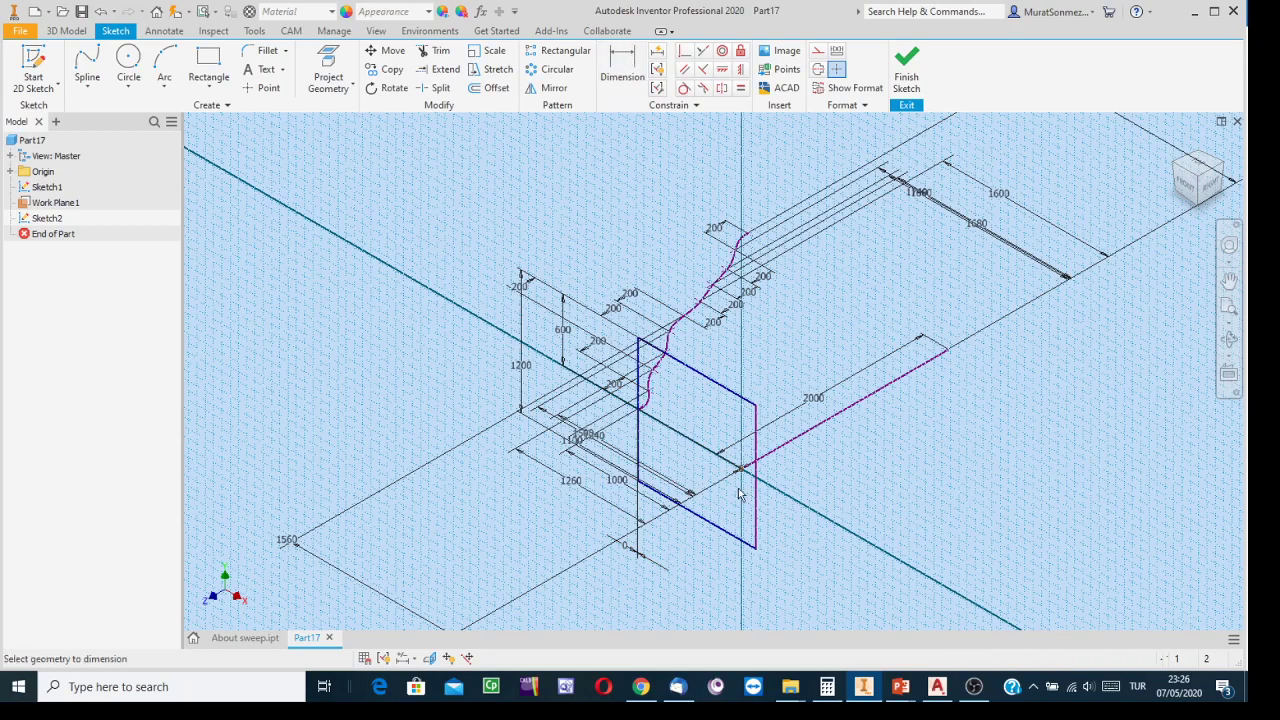
left_click(638, 445)
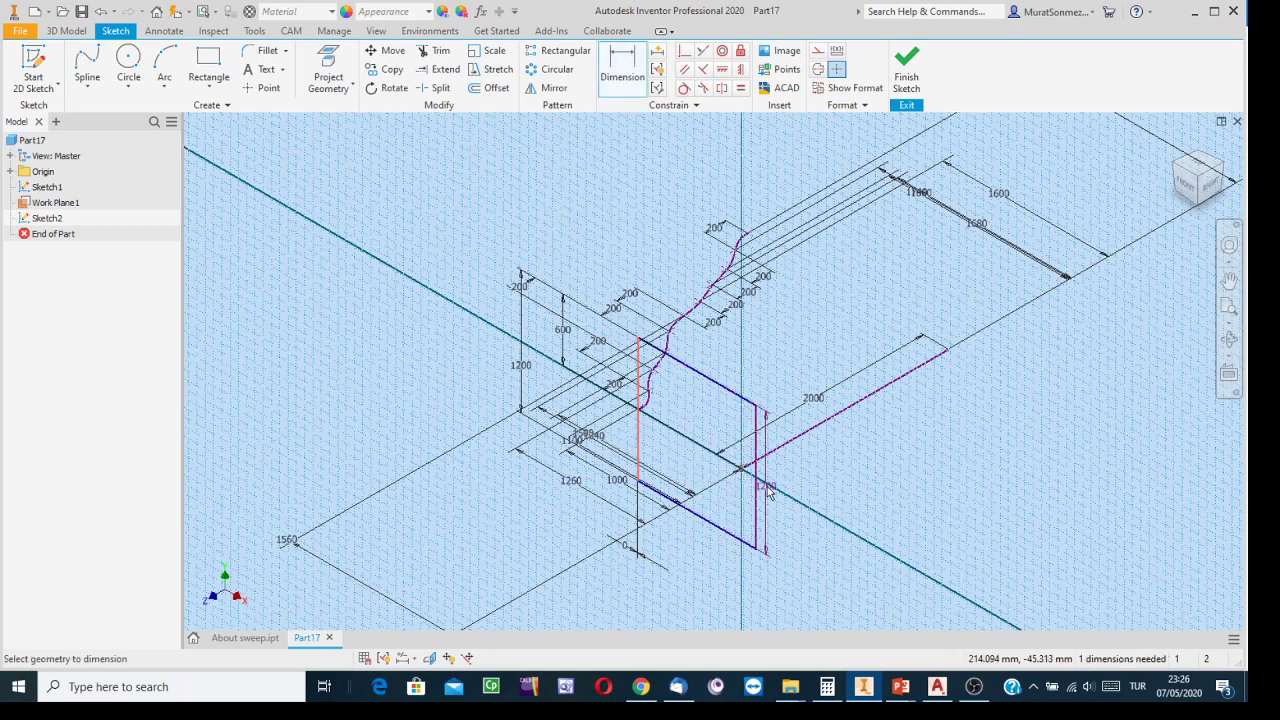
left_click(757, 502)
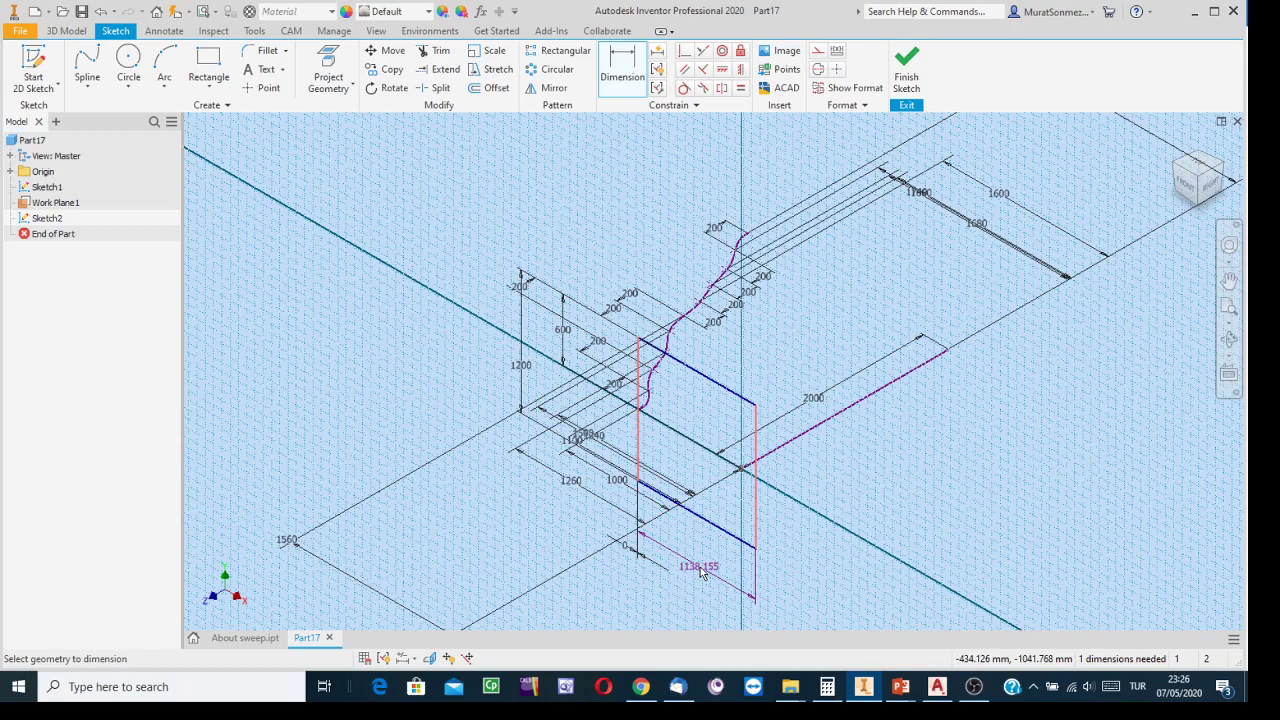
left_click(702, 571)
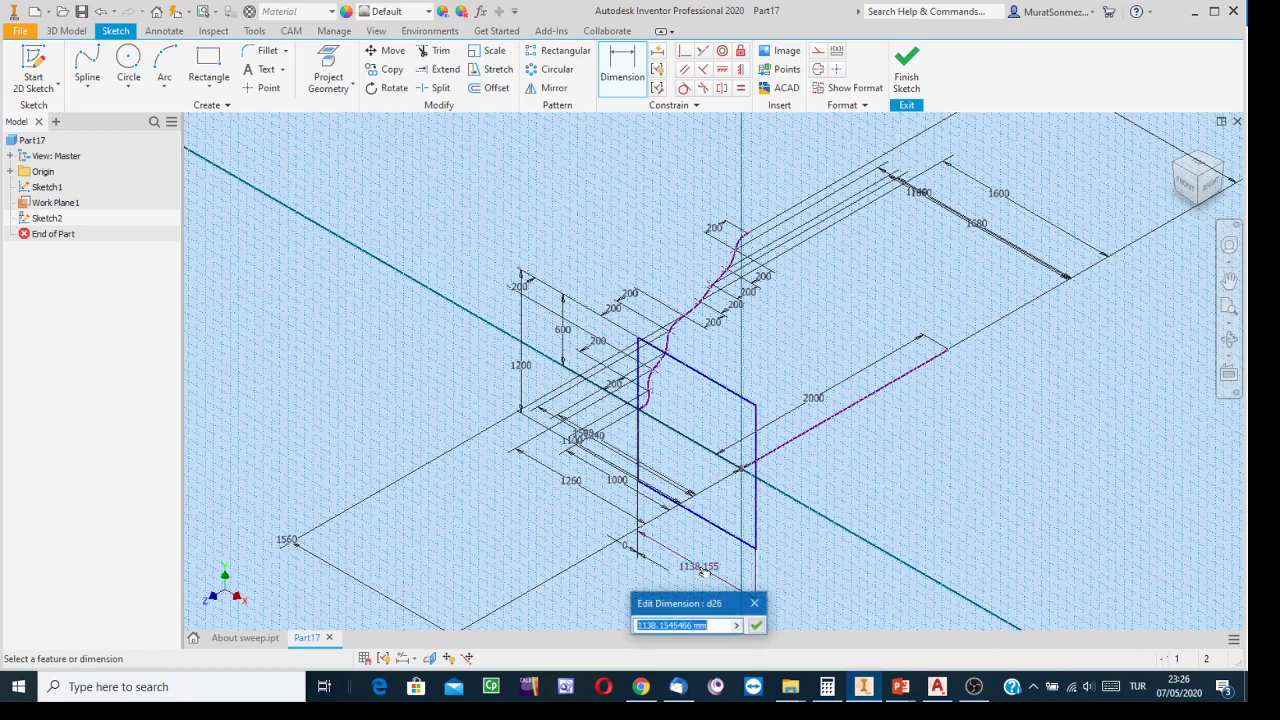
type("2000")
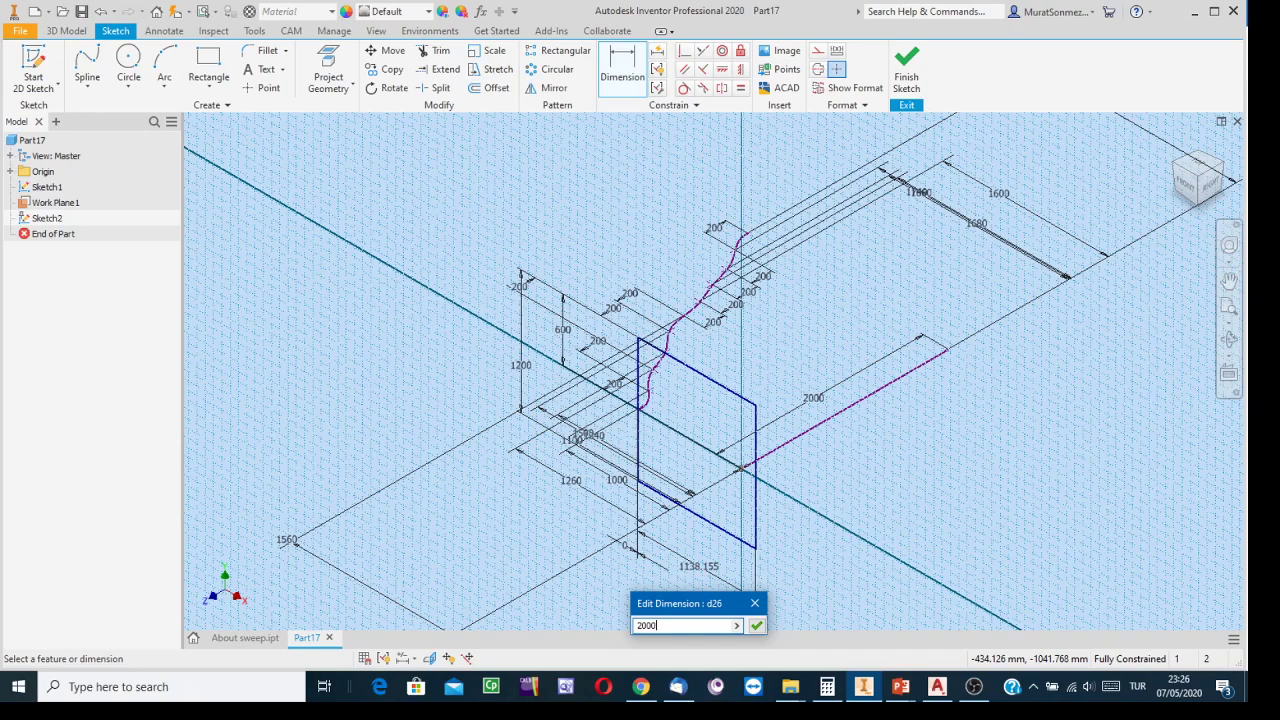
key("Return")
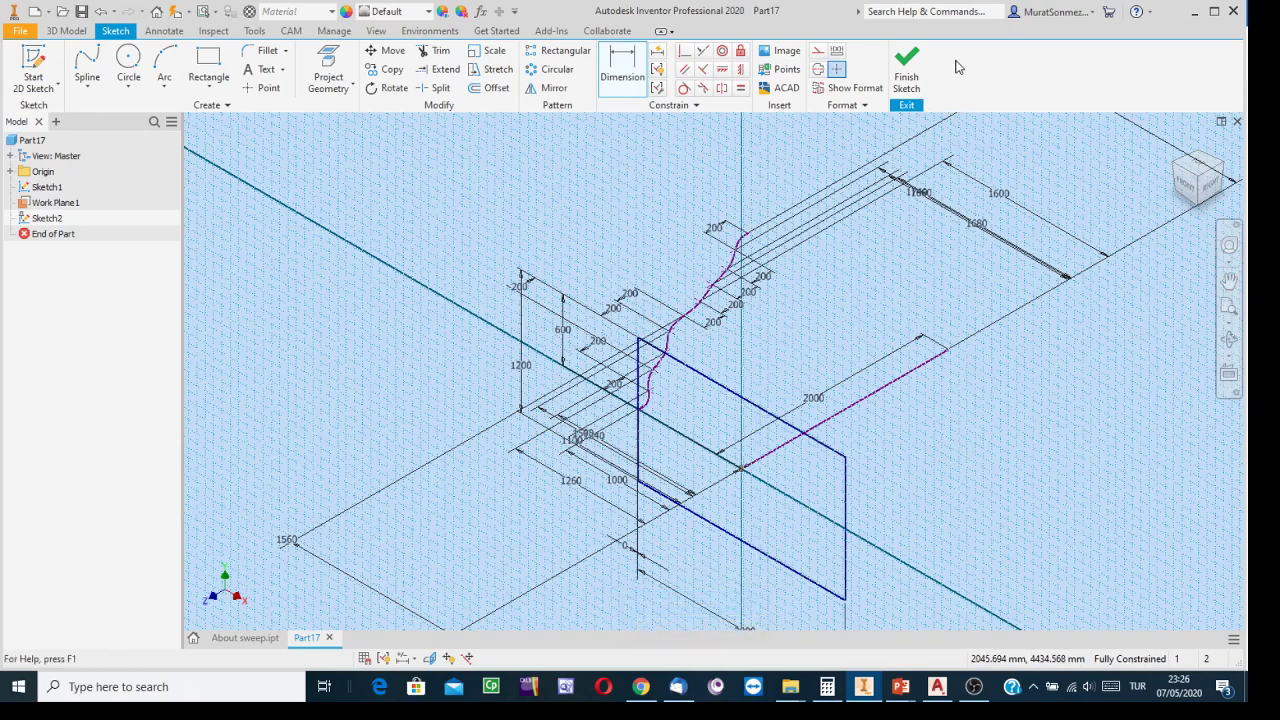
Step: Finish the sketch and sweep the rectangle along the 2000 mm line, using the spline as the guide rail
left_click(910, 90)
scroll(922, 276, "up", 3)
left_click(1232, 338)
left_click_drag(831, 378, 671, 297)
key("Escape")
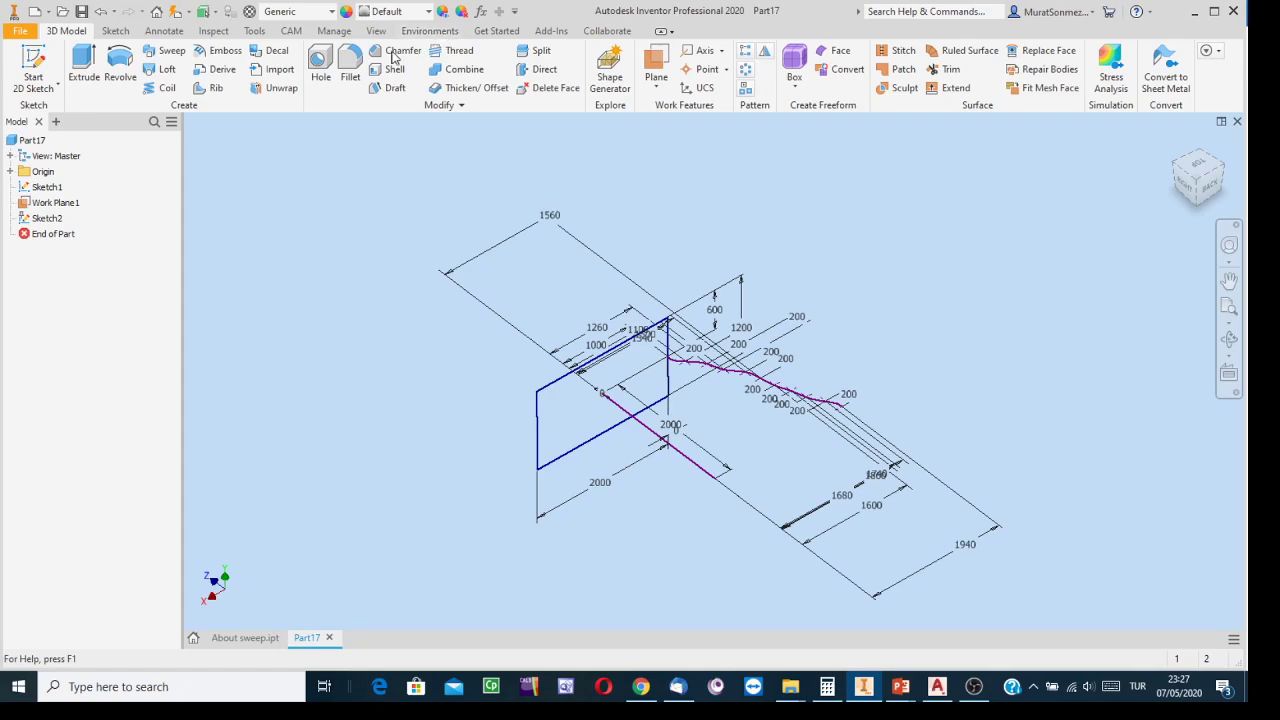
left_click(168, 53)
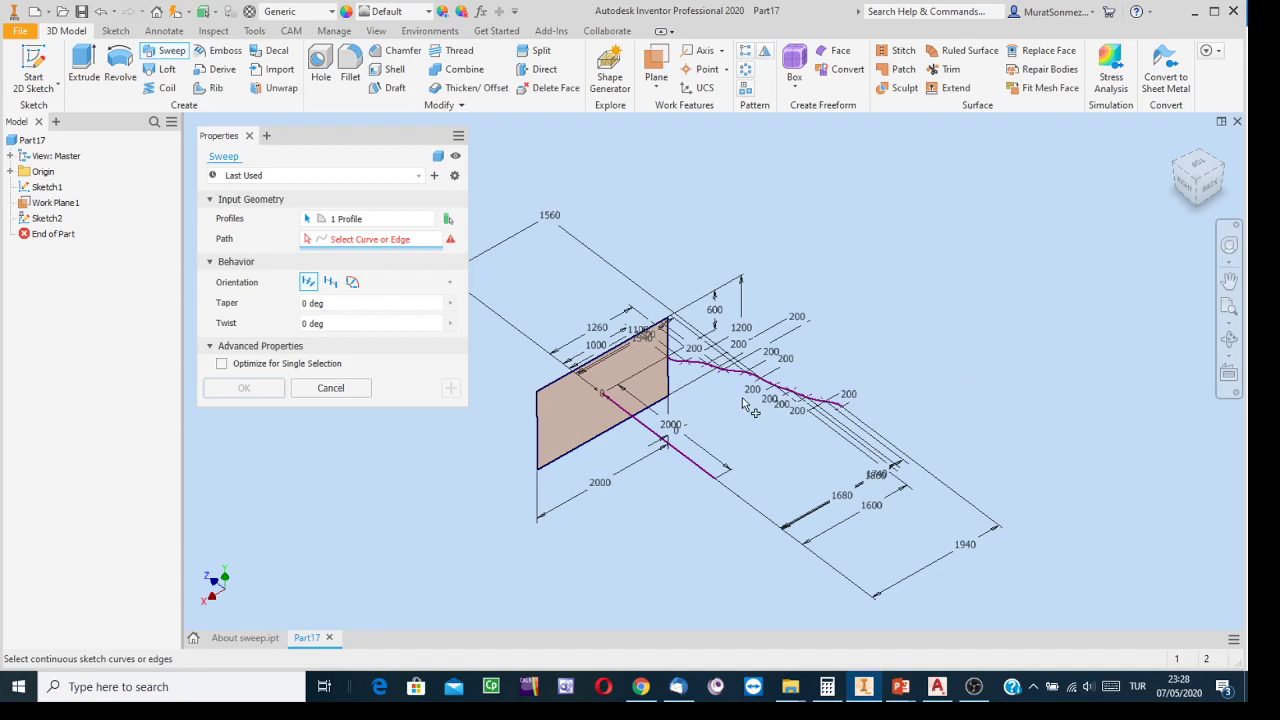
left_click(684, 461)
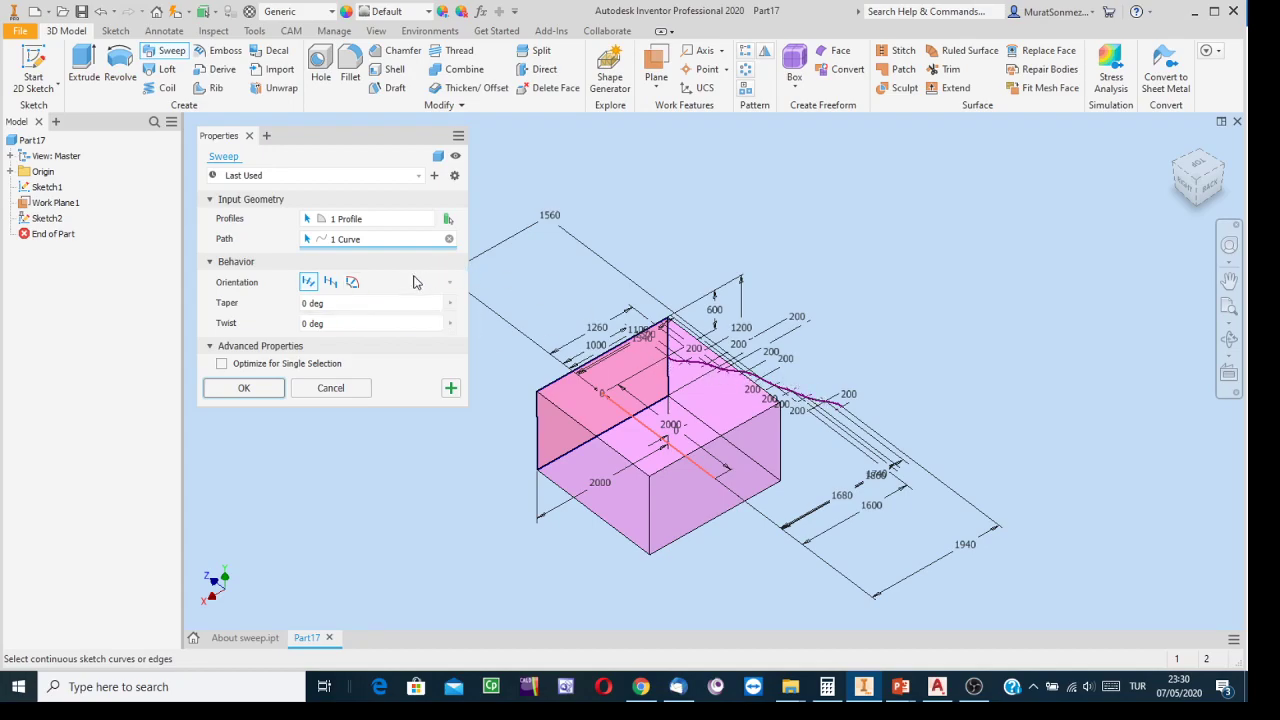
left_click(355, 284)
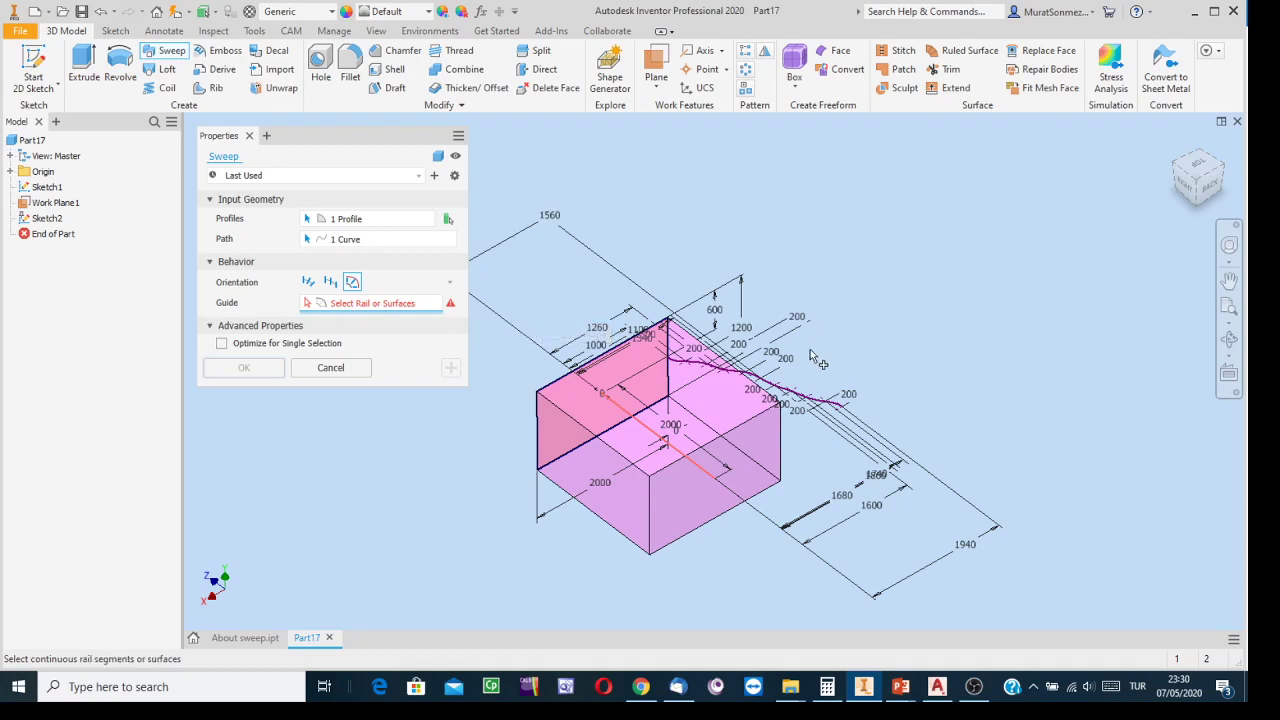
left_click(772, 385)
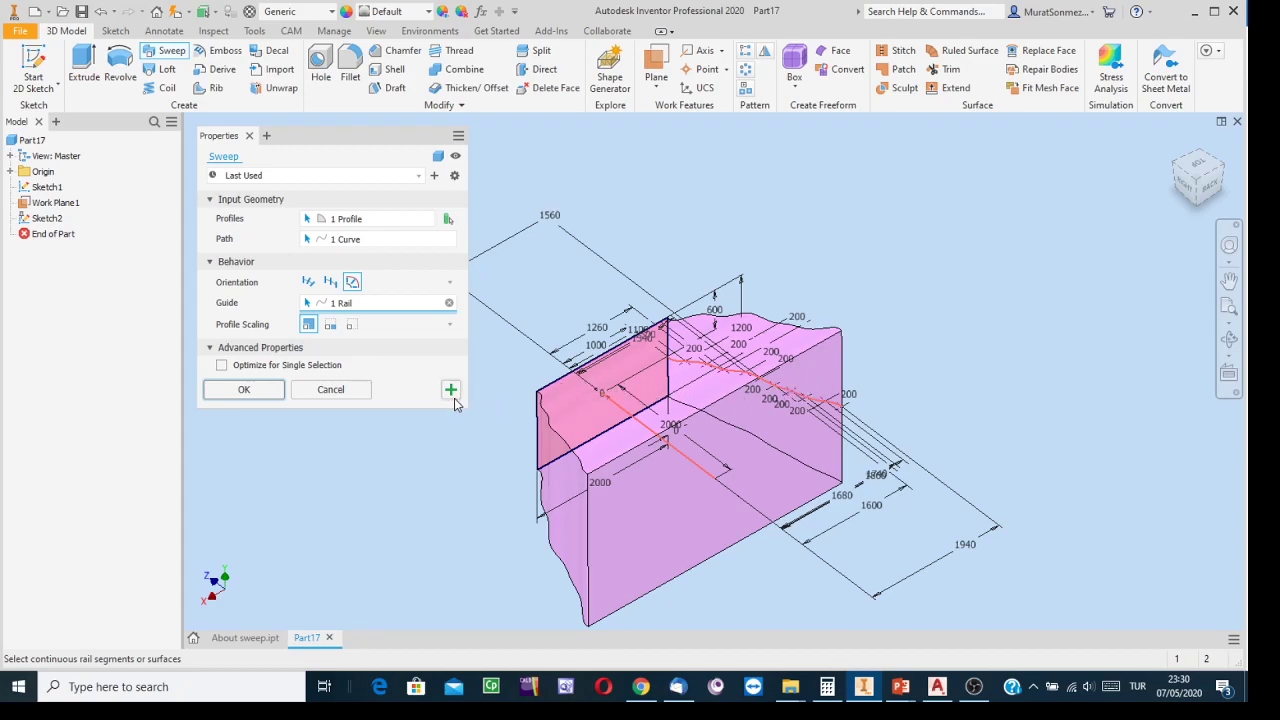
left_click(255, 390)
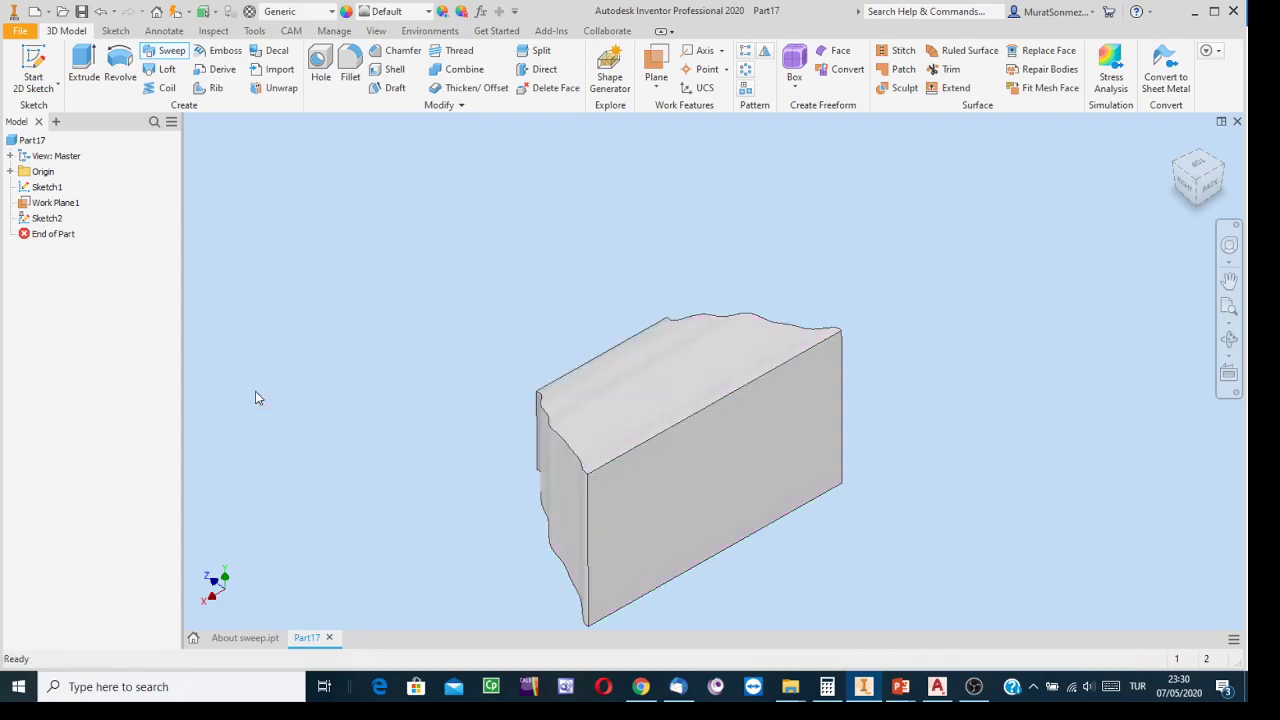
Step: Edit the sweep to compare its profile scaling options, and keep X & Y Scaling
right_click(47, 235)
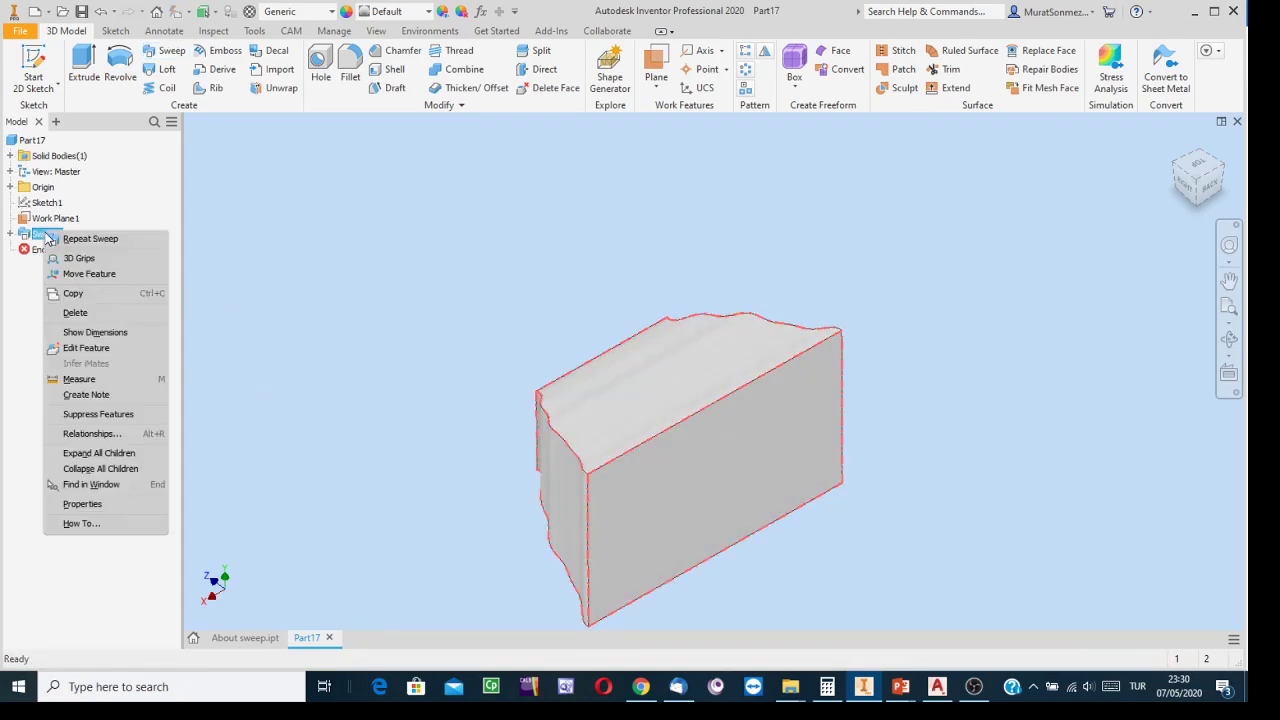
left_click(252, 251)
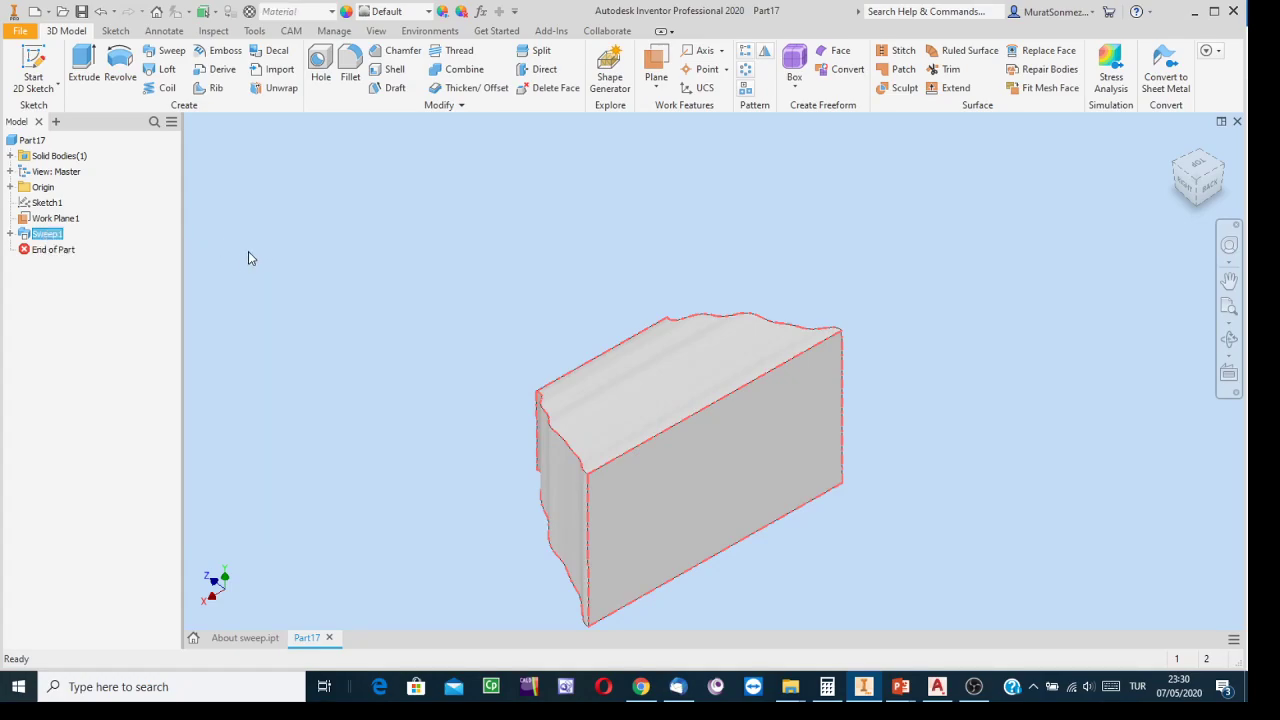
right_click(55, 238)
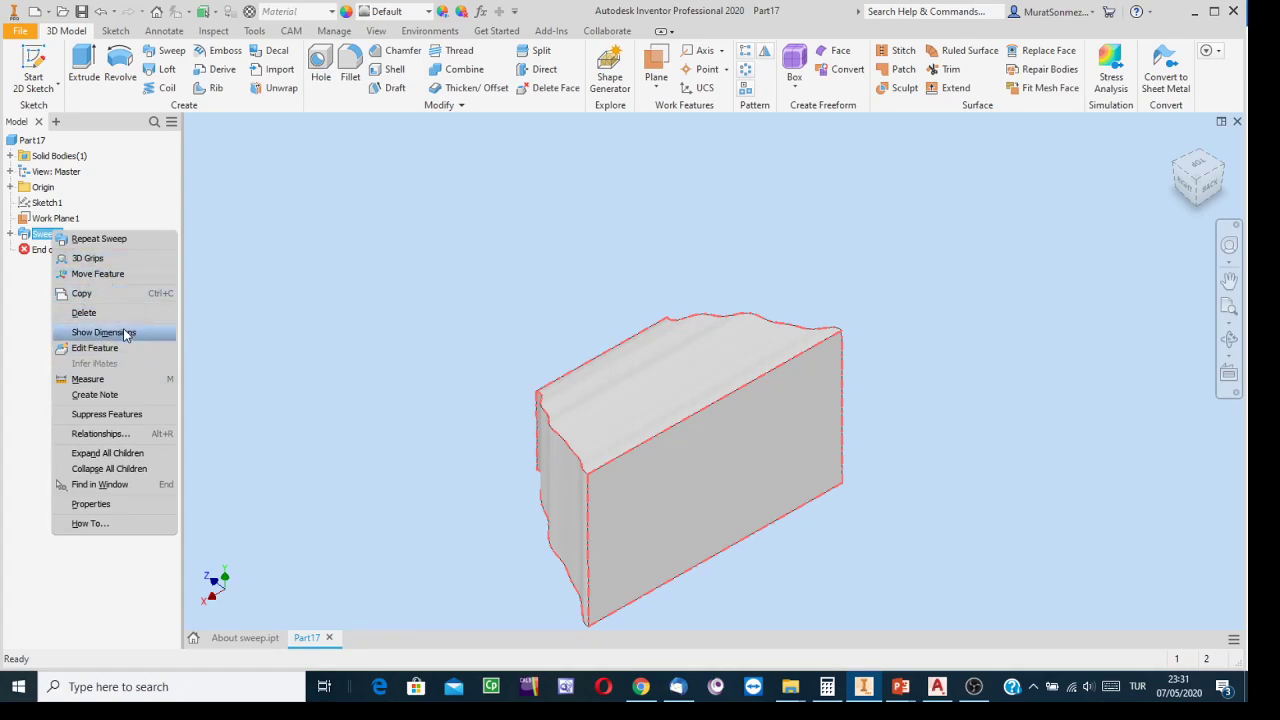
left_click(95, 348)
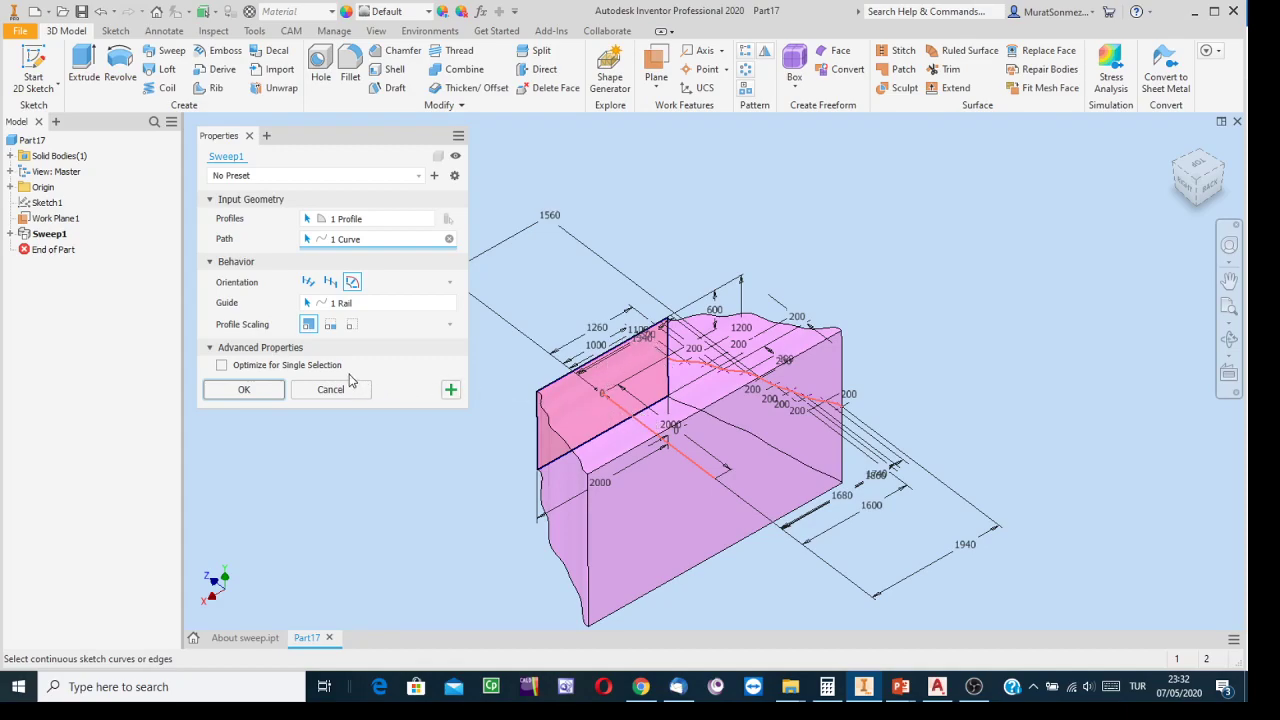
left_click(330, 325)
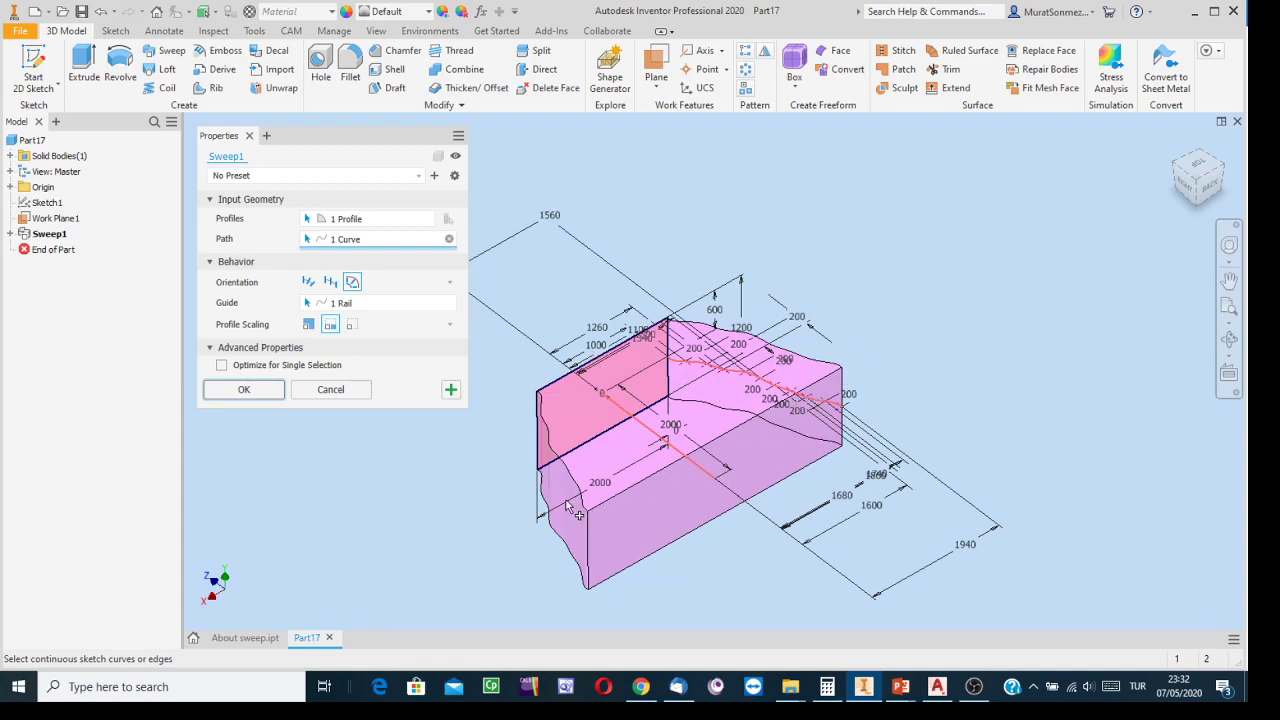
left_click(352, 327)
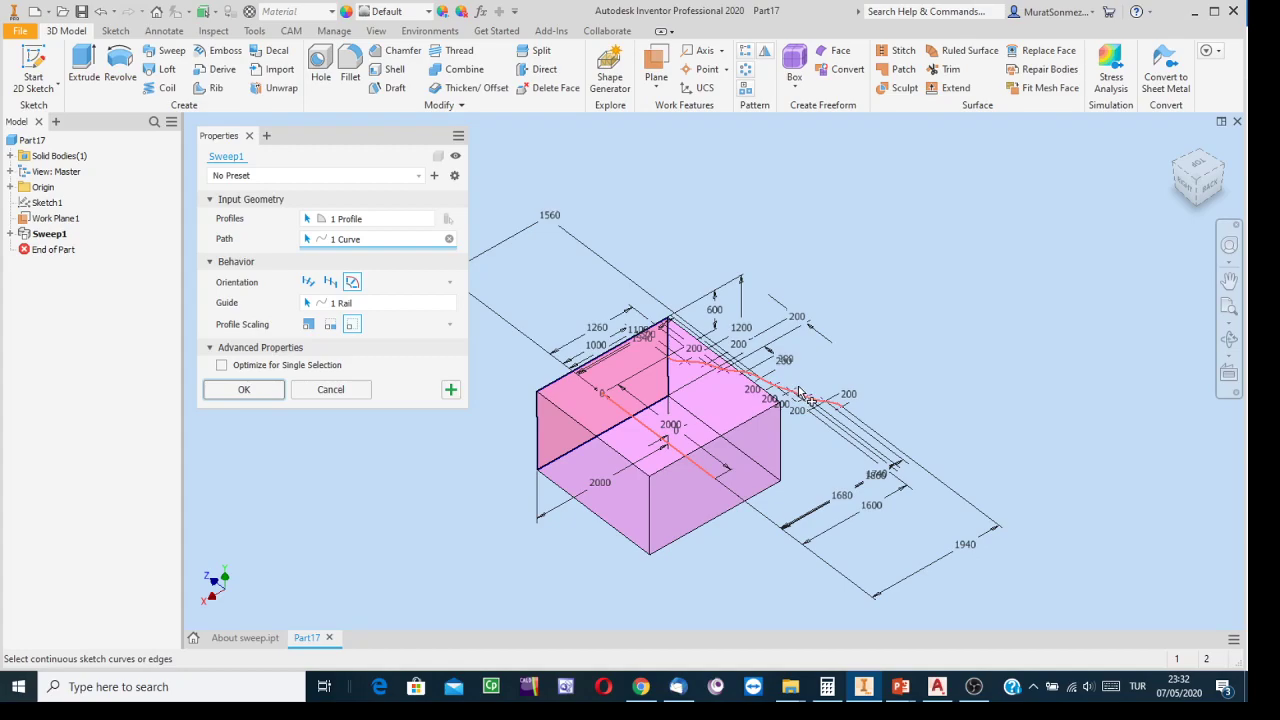
left_click(307, 326)
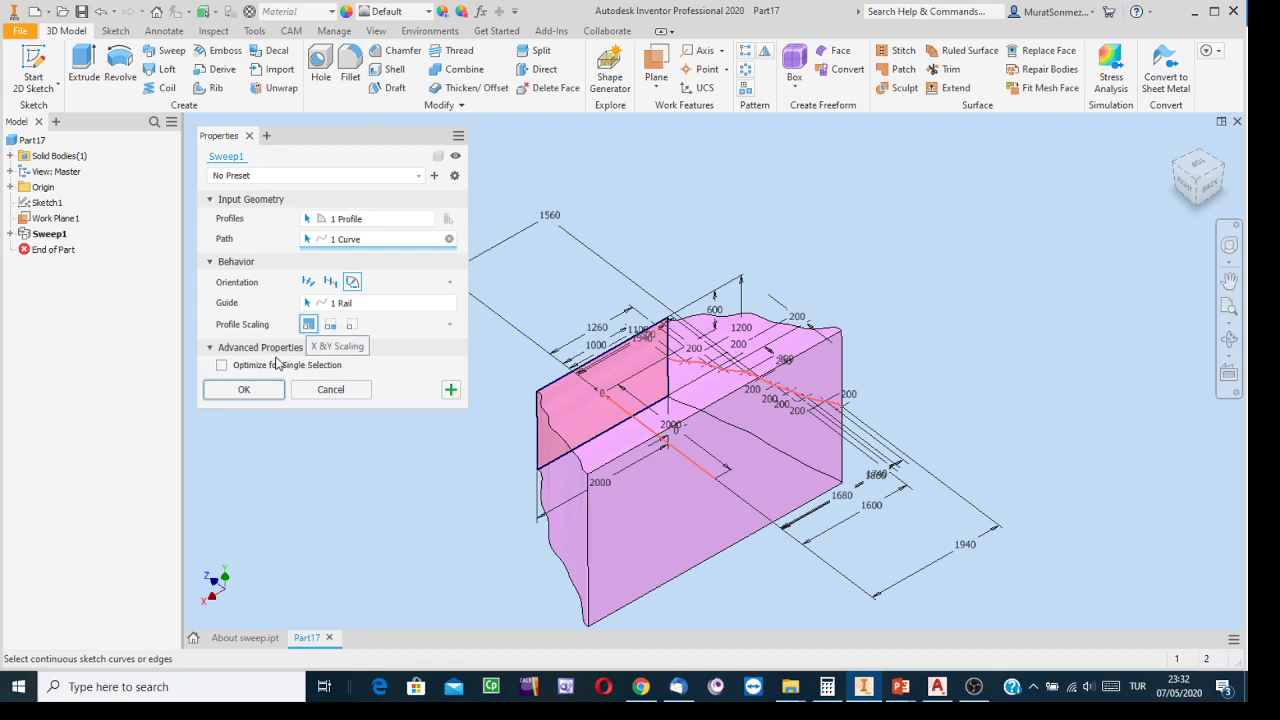
left_click(235, 393)
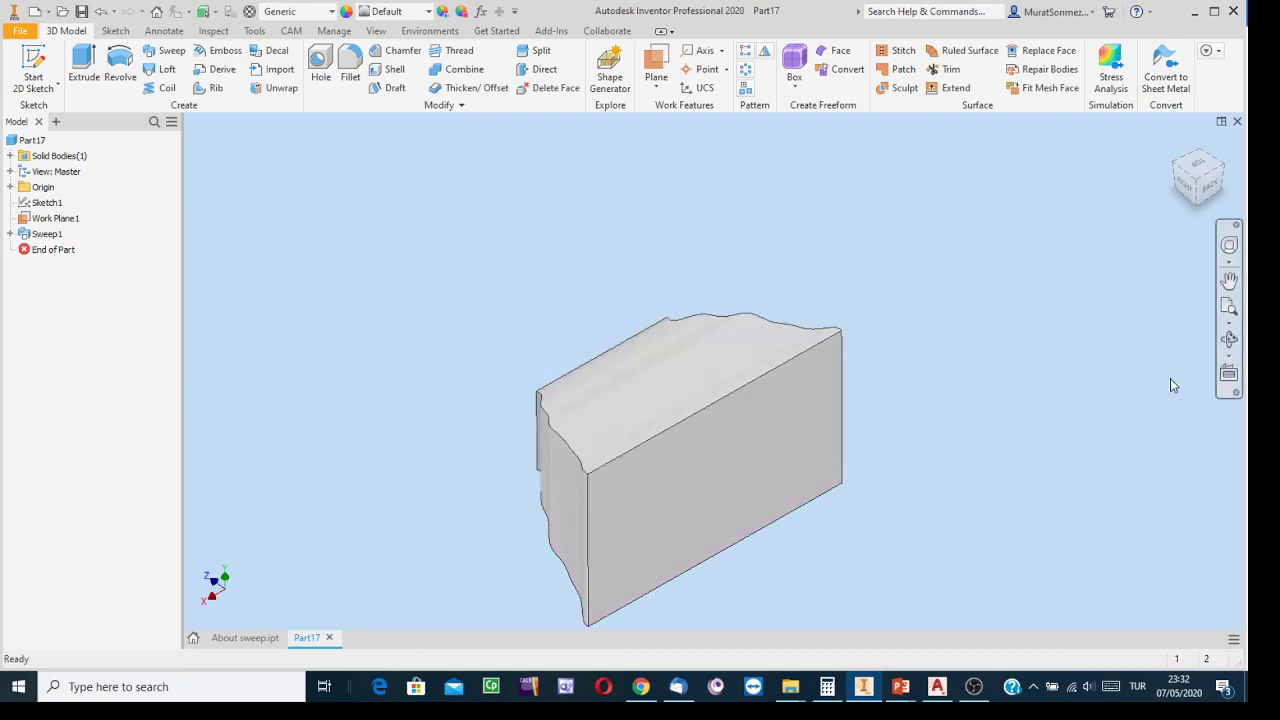
Step: Examine the swept solid's wavy sides and end faces from several angles
left_click(1229, 339)
left_click_drag(730, 389, 799, 366)
left_click_drag(794, 362, 434, 309)
left_click_drag(710, 377, 760, 366)
key("Escape")
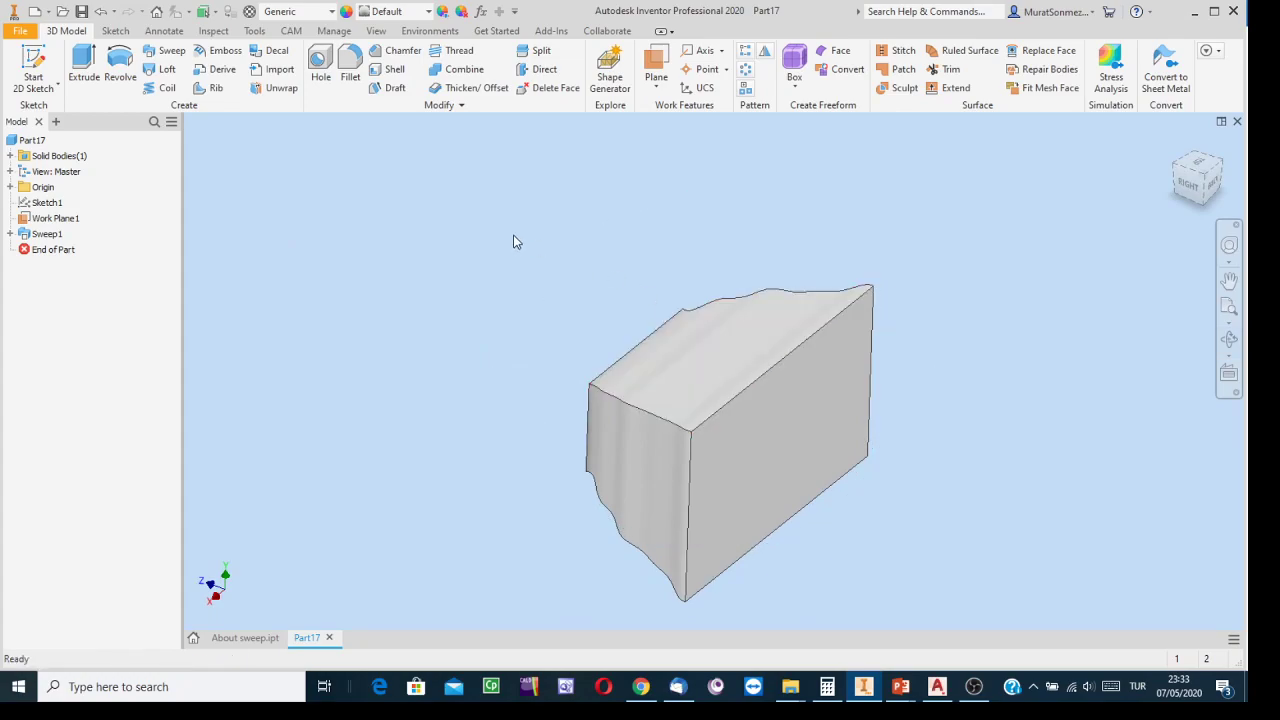
left_click(54, 141)
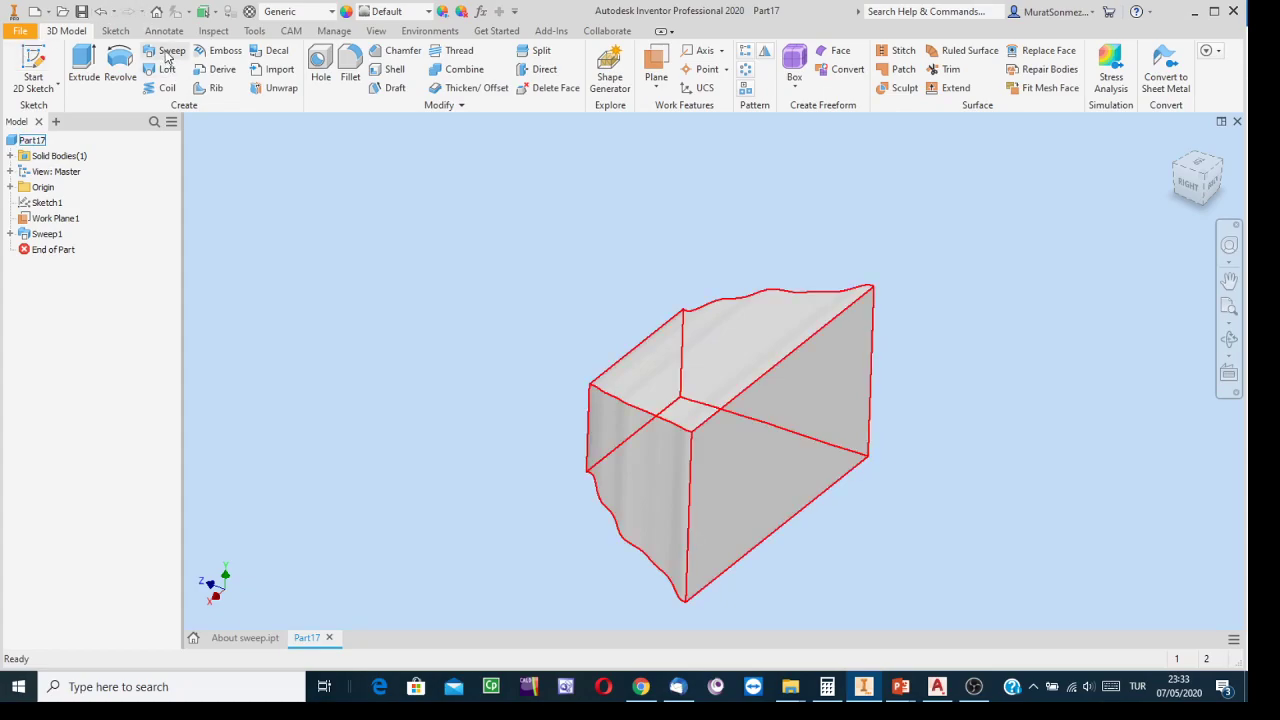
left_click(300, 121)
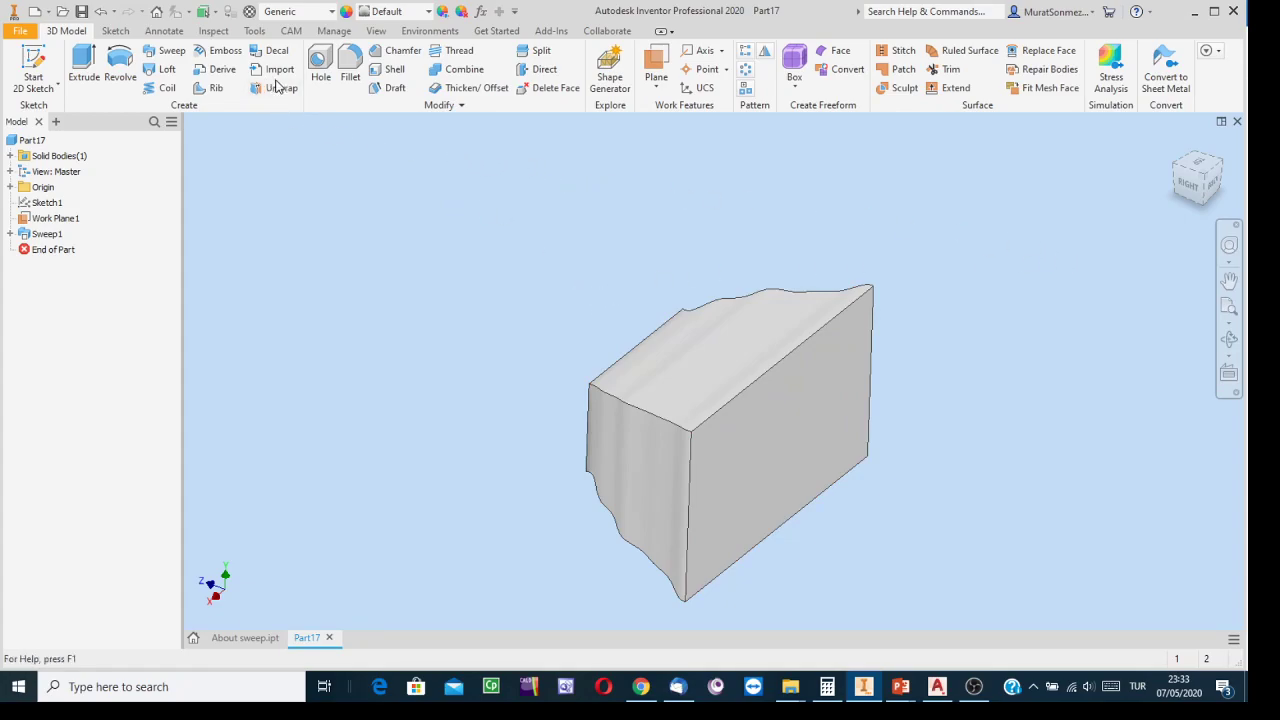
Step: Shell the swept solid with a 5 mm wall thickness, removing the large and small end faces
left_click(392, 70)
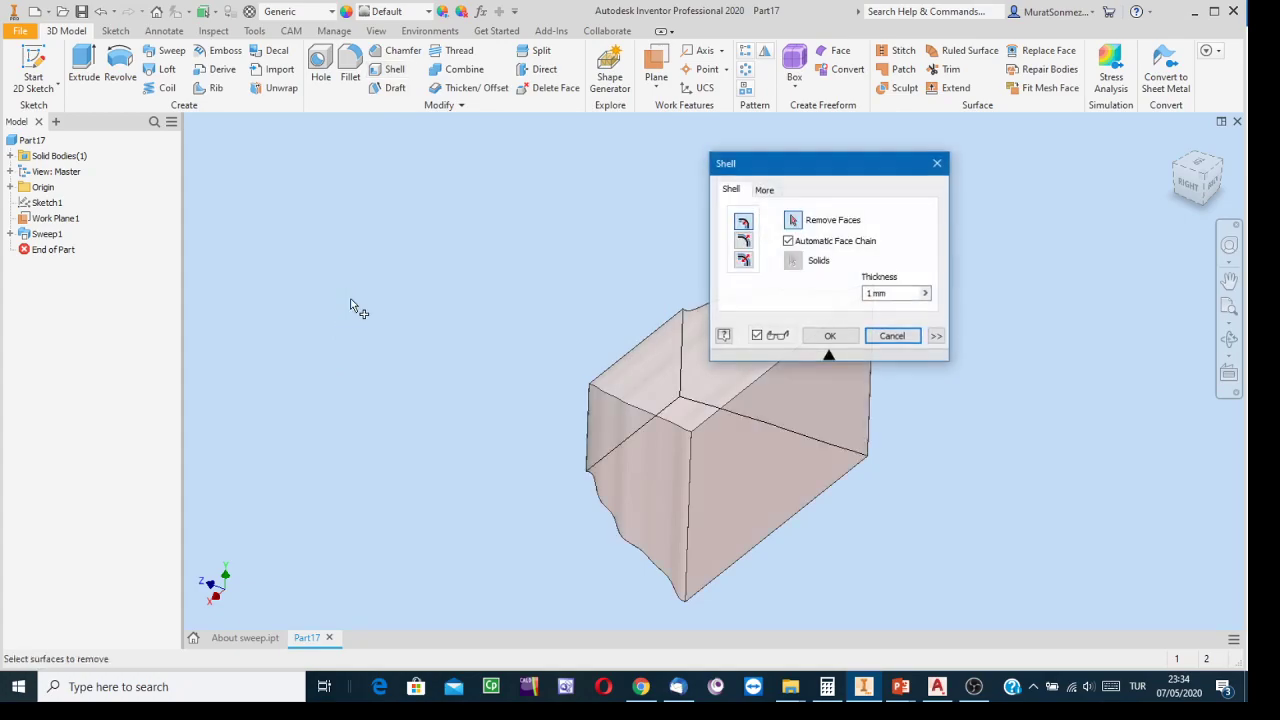
left_click_drag(803, 168, 333, 155)
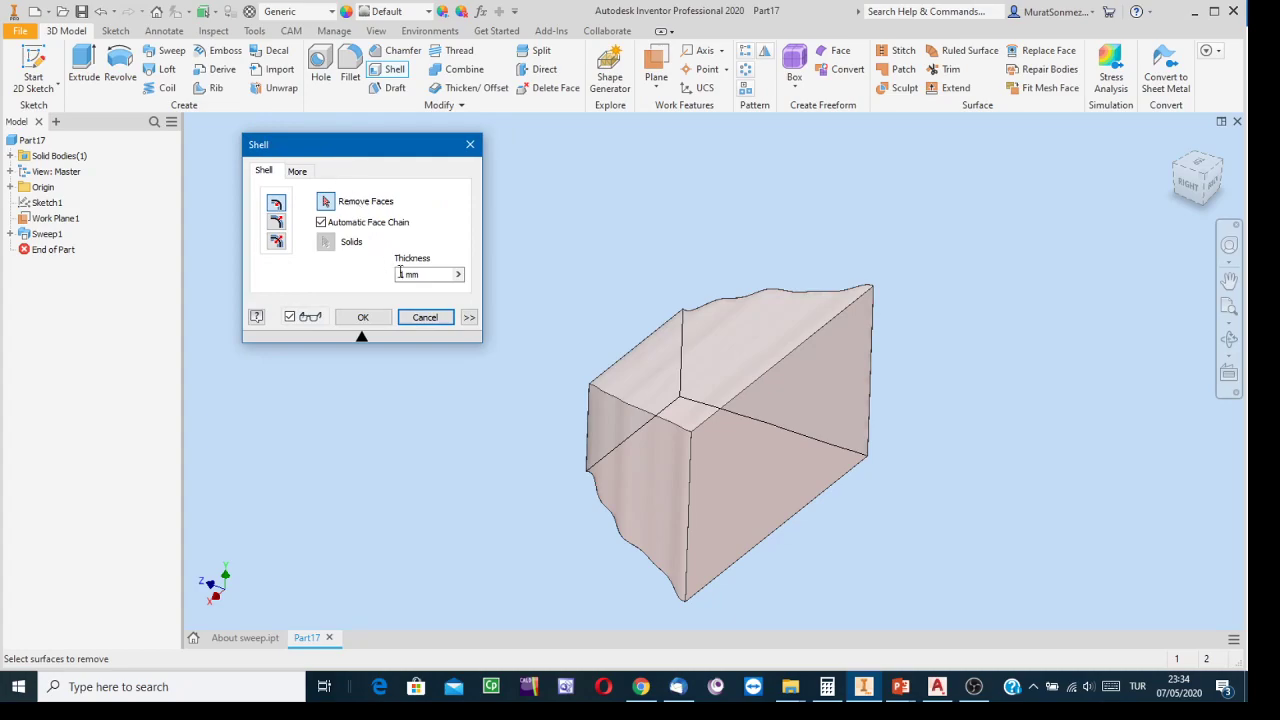
left_click(404, 276)
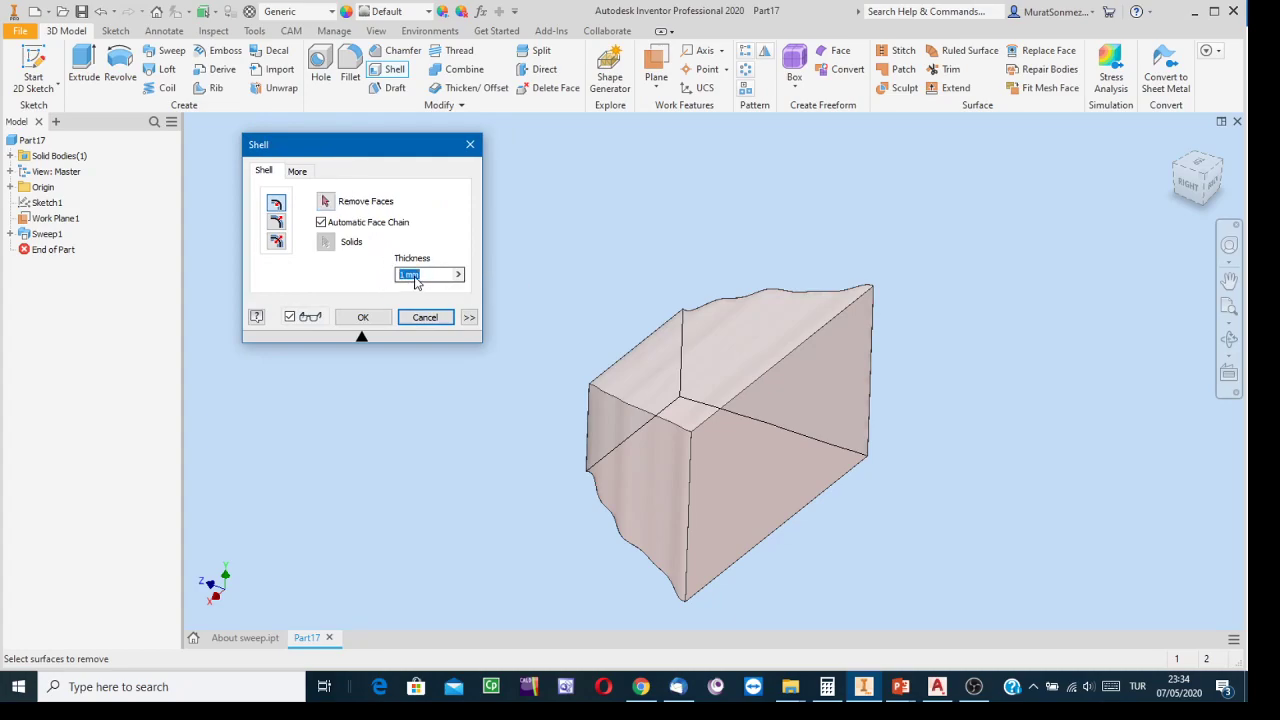
type("5")
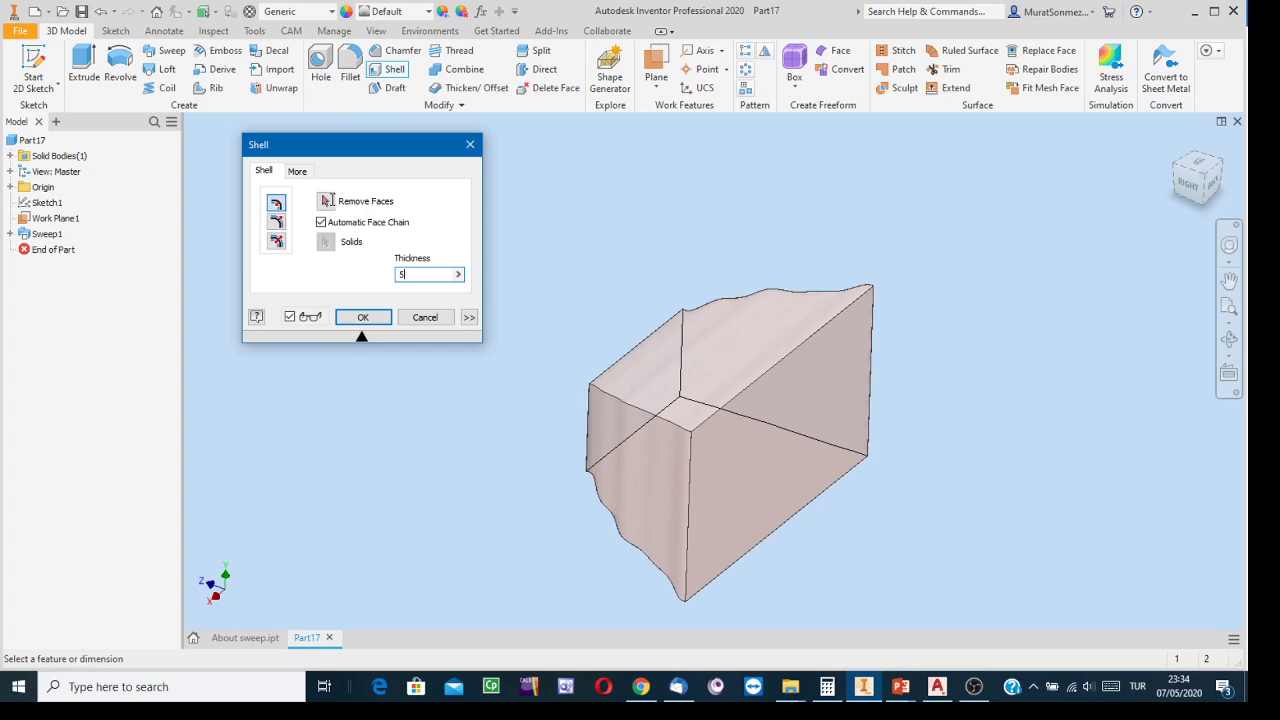
left_click(330, 201)
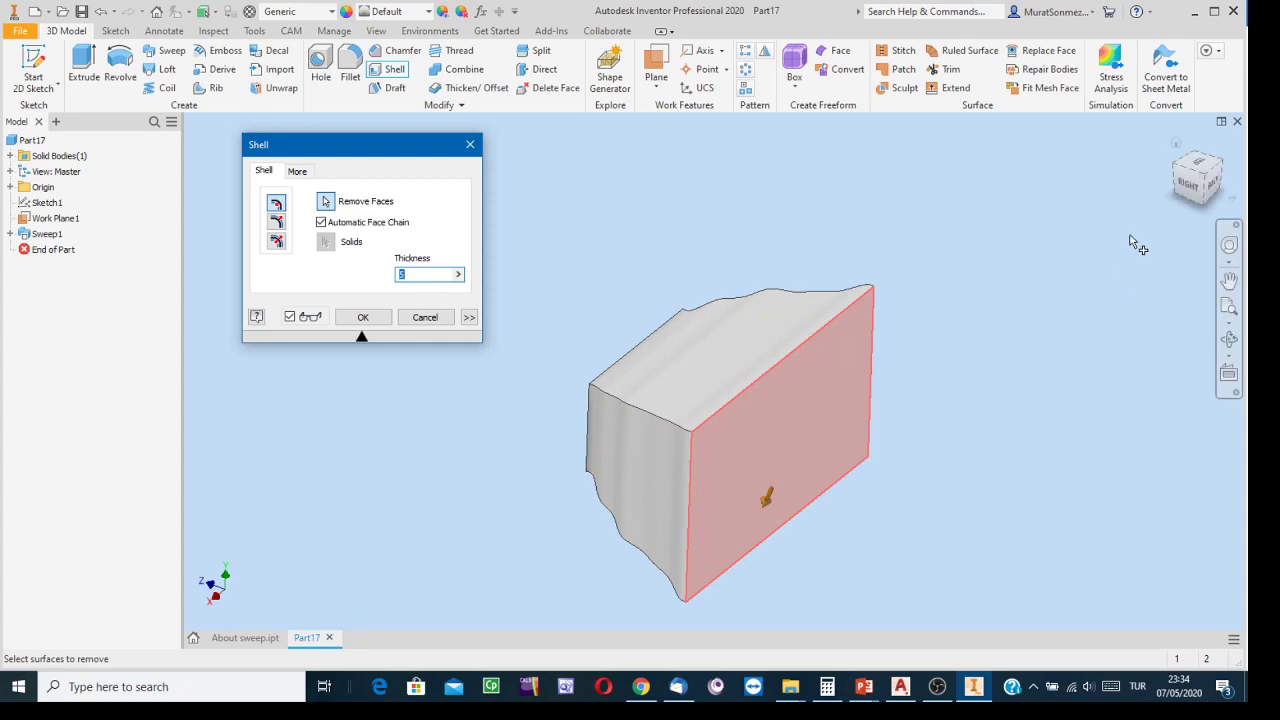
left_click(1175, 165)
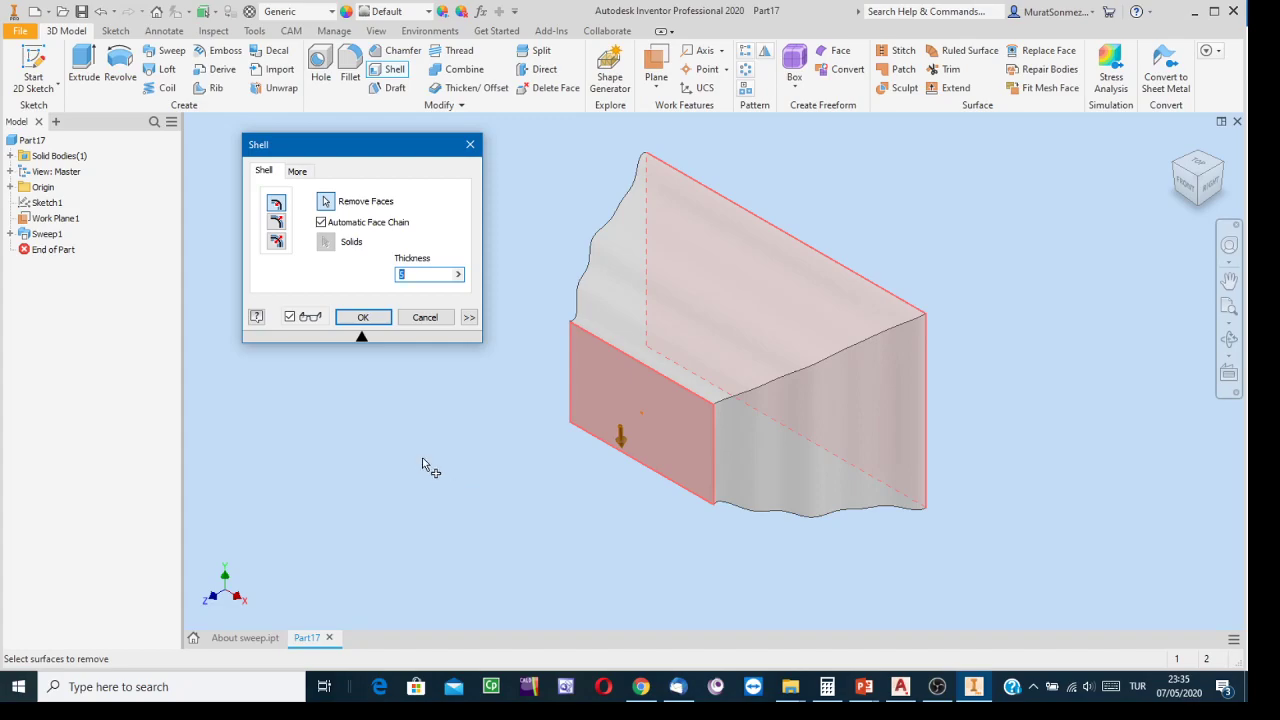
left_click(355, 315)
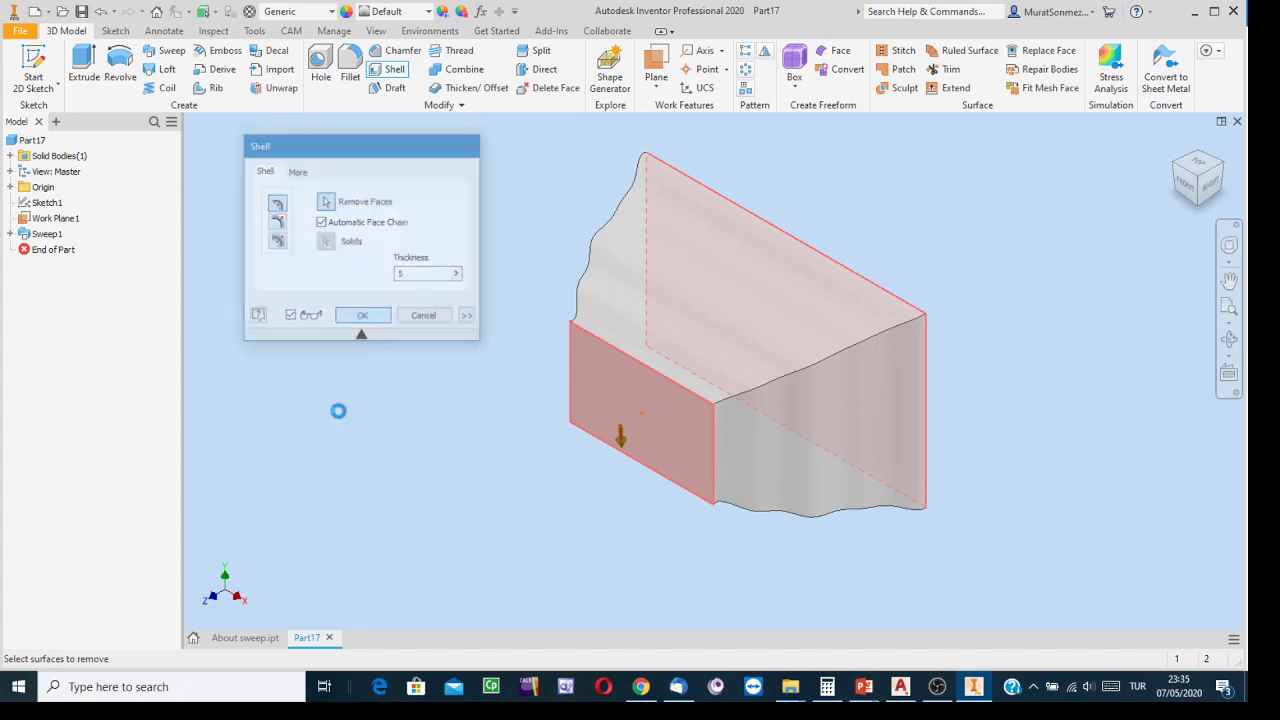
Step: Assign the Stainless Steel material from the Inventor Material Library to the part
left_click(1229, 338)
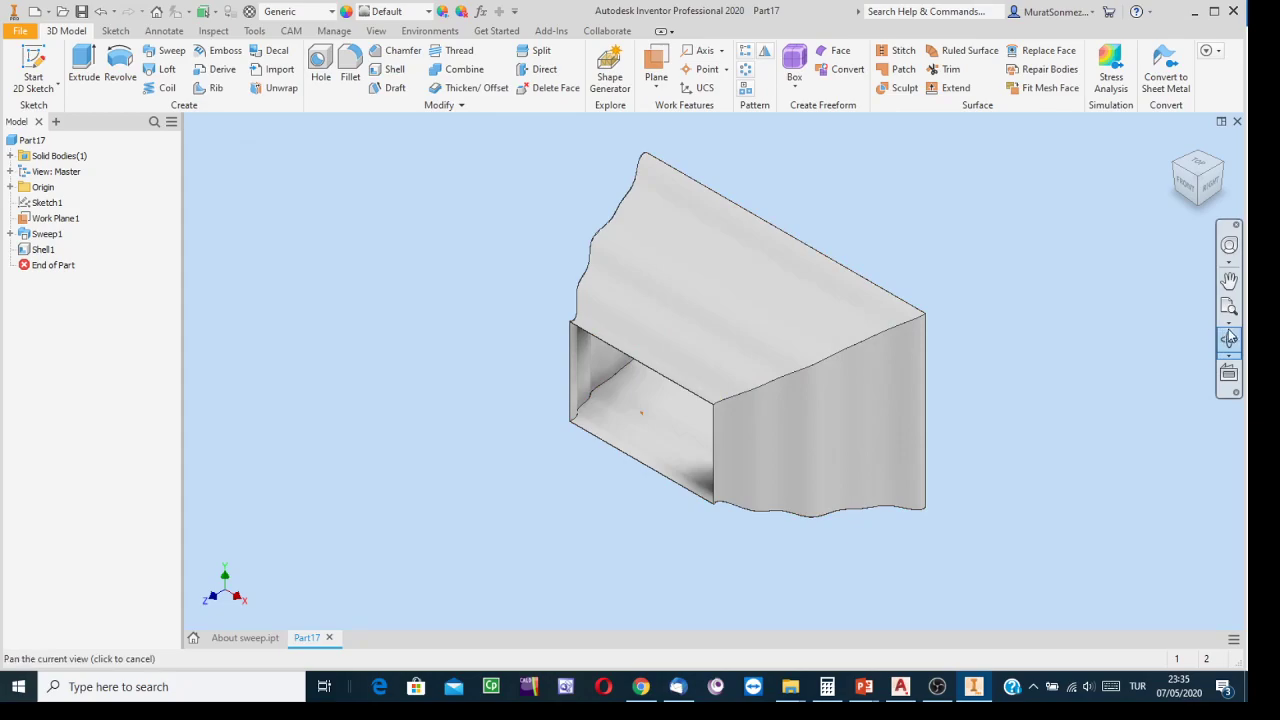
left_click_drag(726, 375, 817, 357)
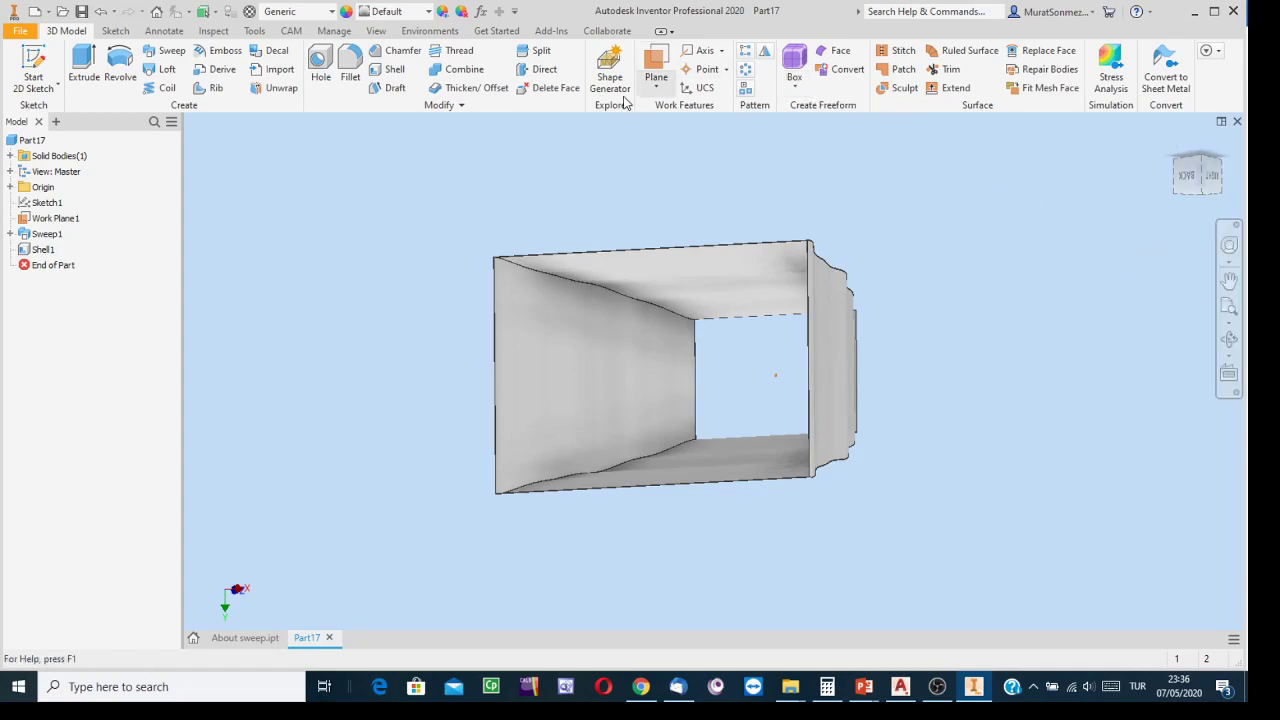
left_click(249, 12)
scroll(1028, 410, "down", 4)
scroll(1028, 410, "down", 10)
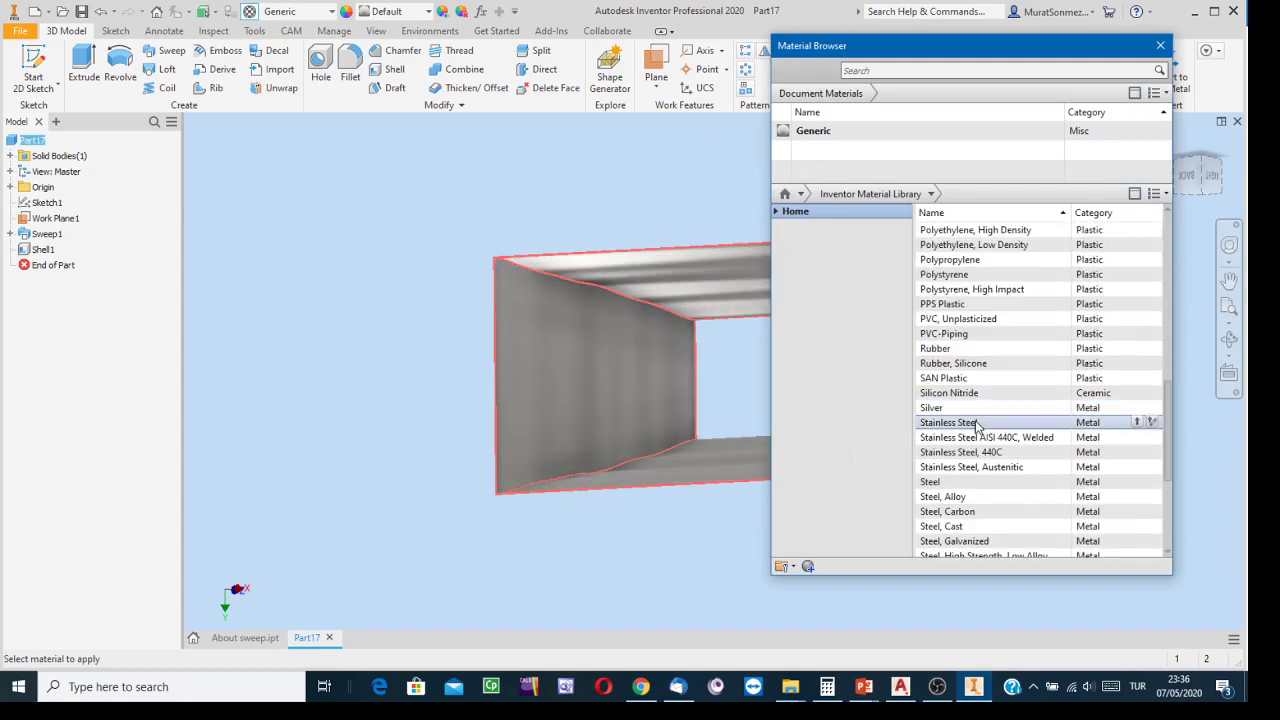
right_click(973, 425)
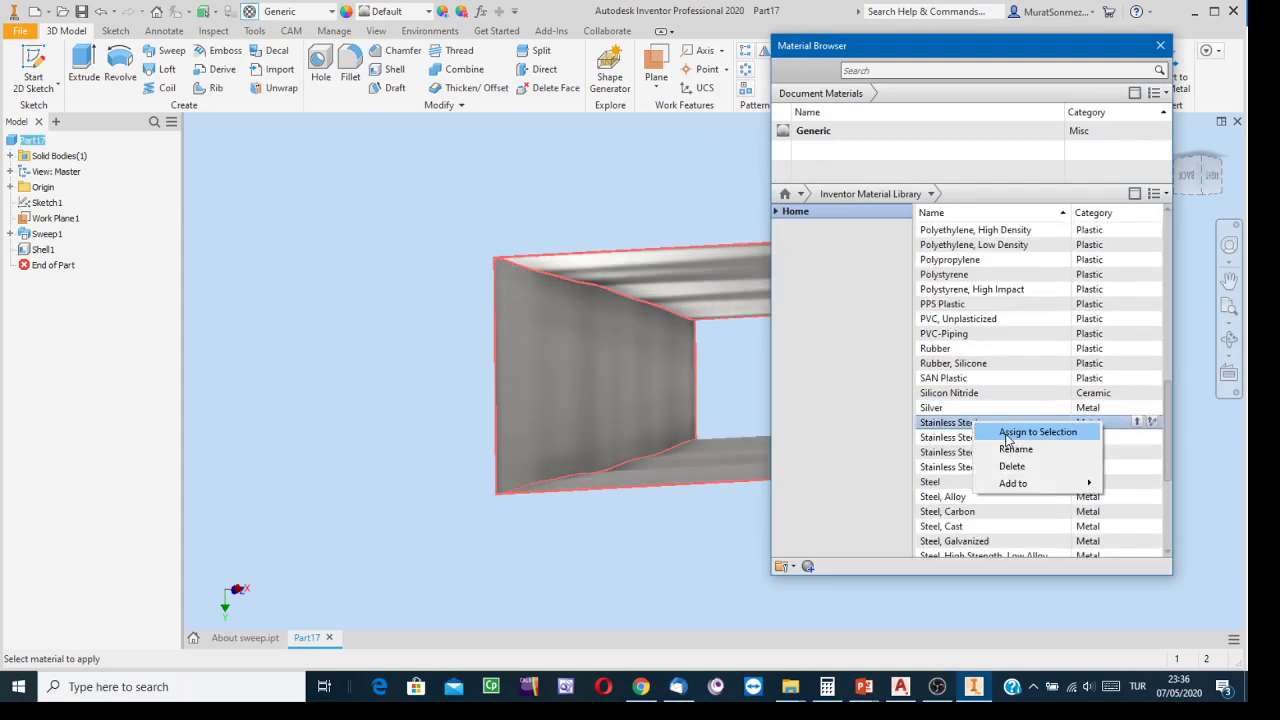
left_click(1008, 432)
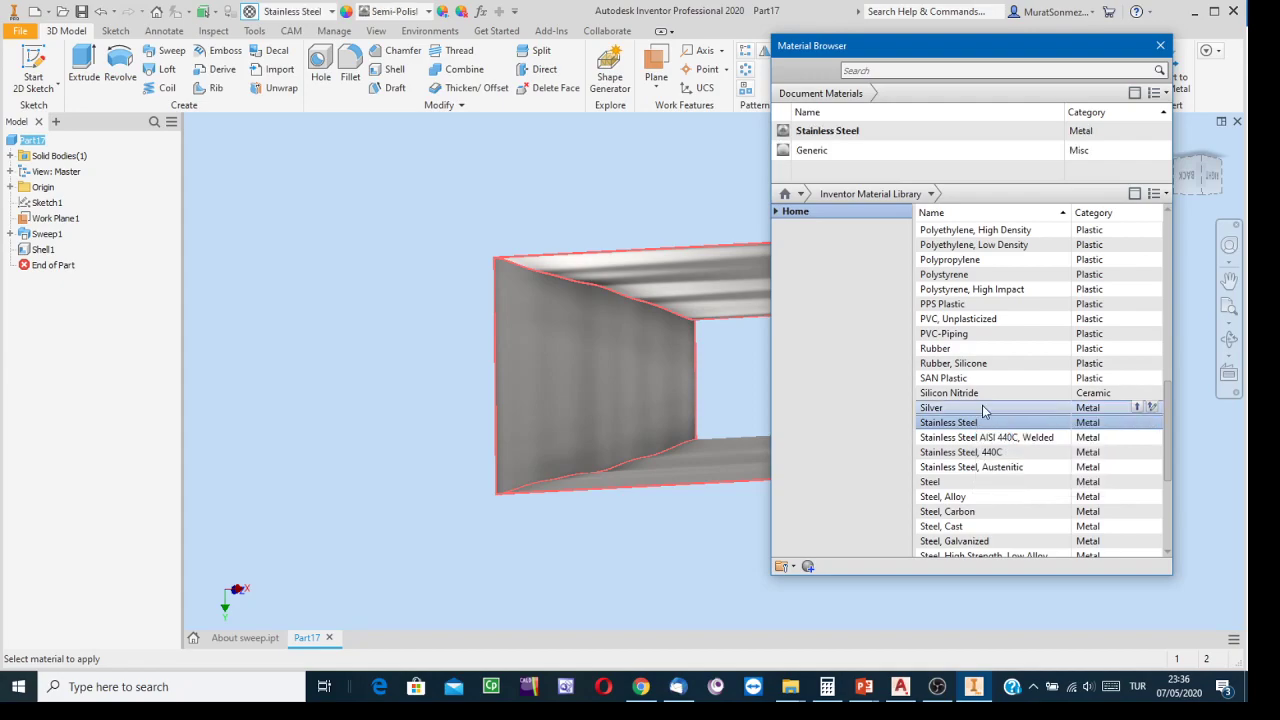
left_click(1160, 45)
left_click(1229, 338)
left_click_drag(800, 356, 658, 217)
left_click_drag(683, 271, 517, 303)
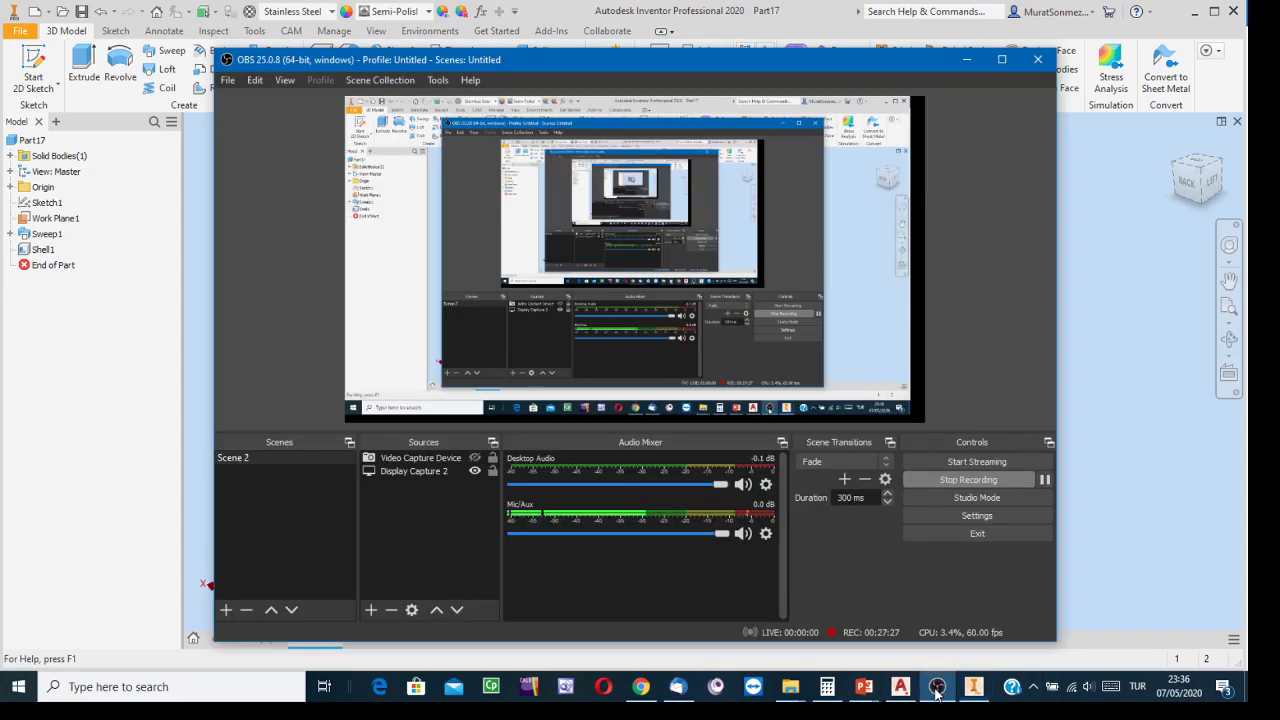
left_click(937, 686)
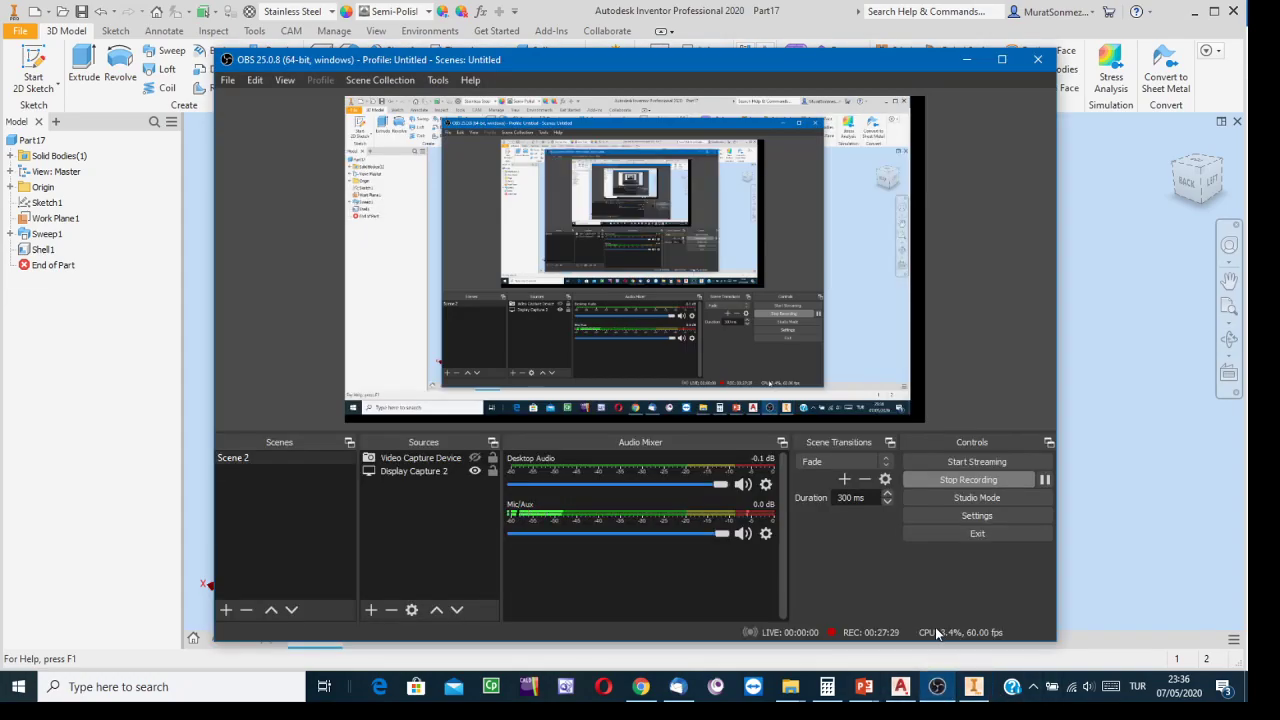
left_click(475, 458)
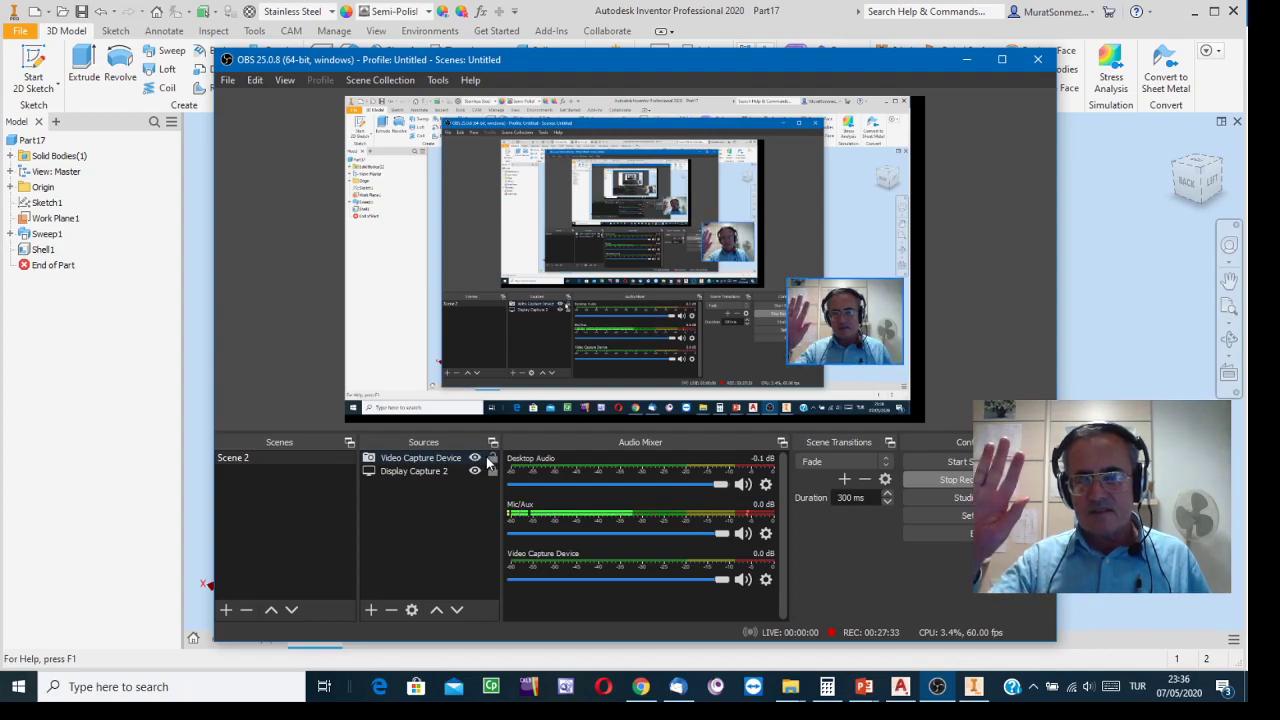